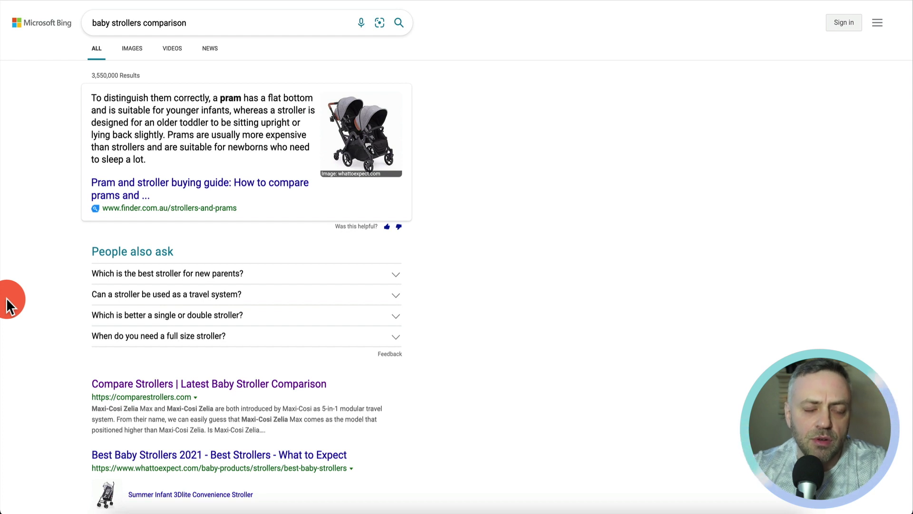
- Look over the Bing search results for "baby strollers comparison"
{"action": "left_click", "coordinate": [179, 24]}
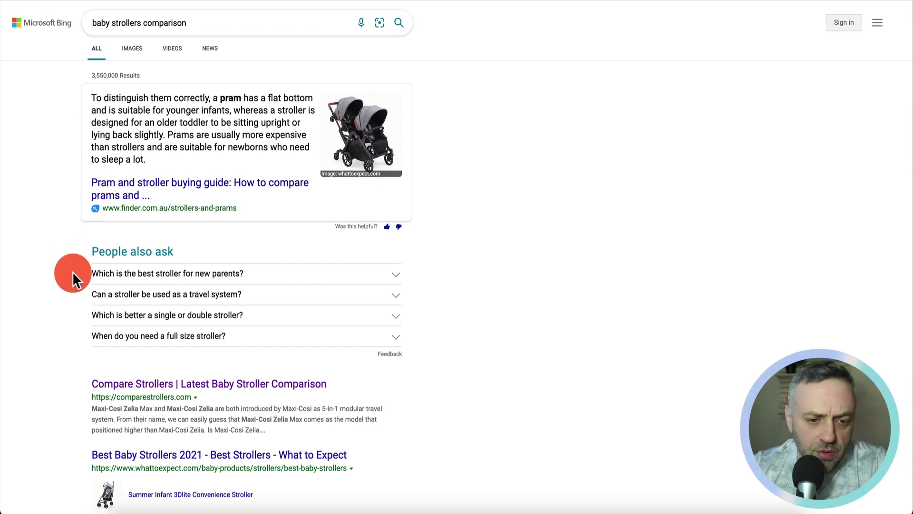
{"action": "scroll", "coordinate": [72, 273], "scroll_direction": "down", "scroll_amount": 2}
{"action": "scroll", "coordinate": [72, 273], "scroll_direction": "up", "scroll_amount": 2}
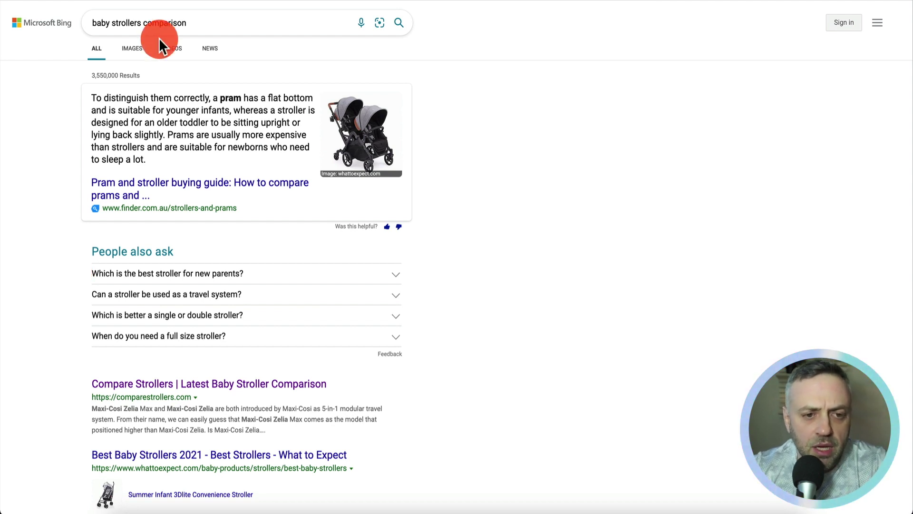
{"action": "left_click", "coordinate": [147, 23]}
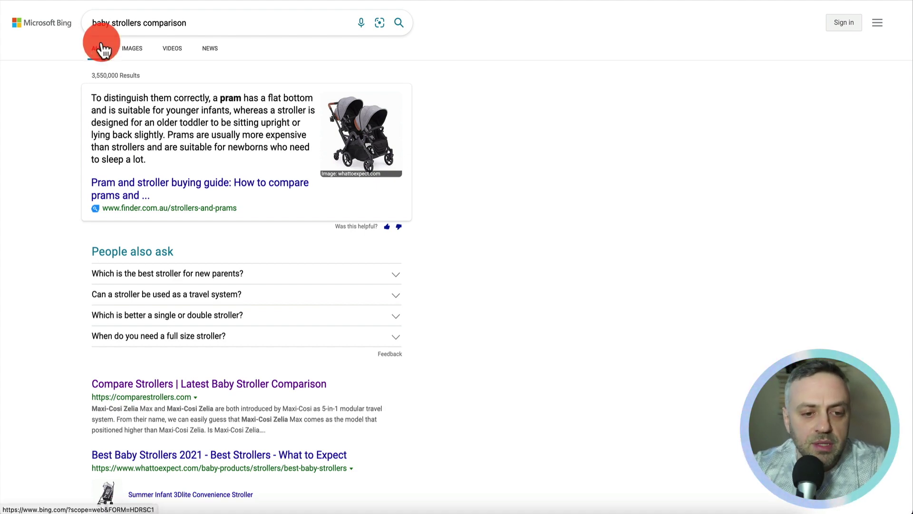
{"action": "scroll", "coordinate": [62, 243], "scroll_direction": "down", "scroll_amount": 5}
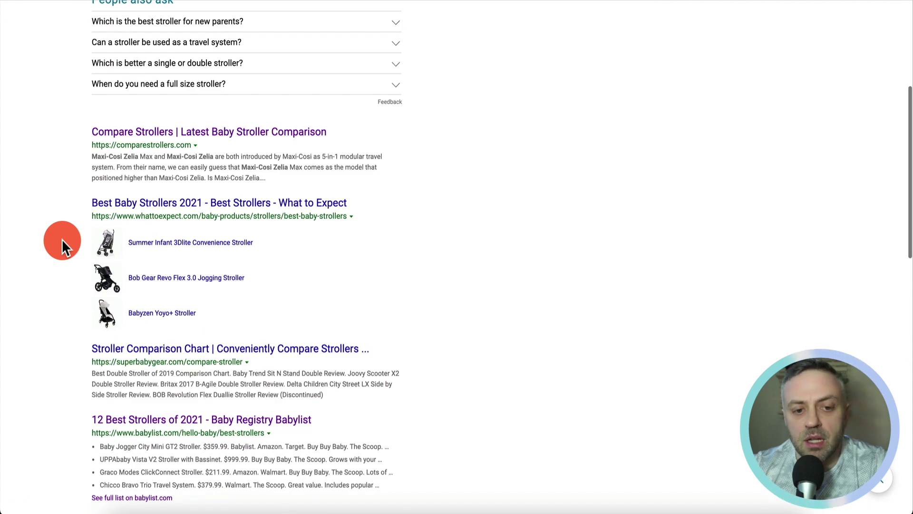
{"action": "scroll", "coordinate": [72, 214], "scroll_direction": "up", "scroll_amount": 5}
- Shorten the search query to "baby strollers", run it and look through the results
{"action": "left_click", "coordinate": [223, 19]}
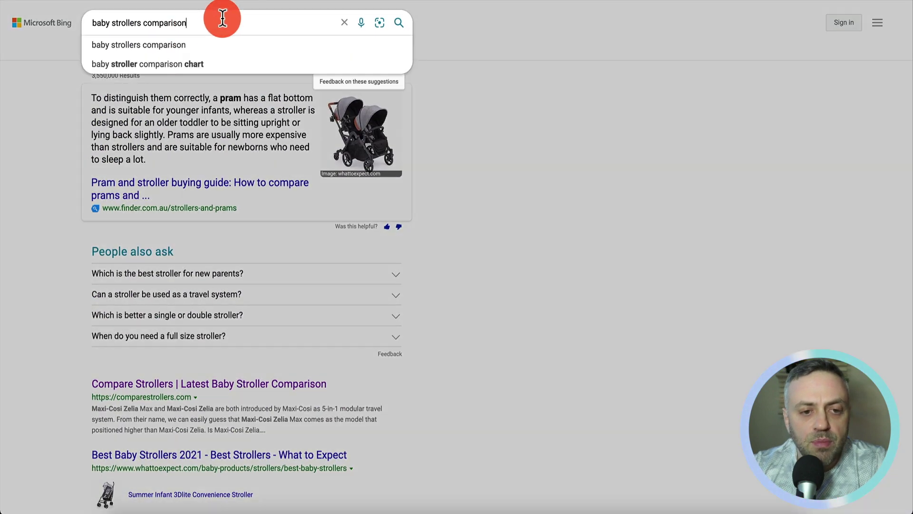
{"action": "key", "text": "BackSpace"}
{"action": "key", "text": "BackSpace"}
{"action": "key", "text": "BackSpace"}
{"action": "key", "text": "BackSpace"}
{"action": "key", "text": "BackSpace"}
{"action": "key", "text": "BackSpace"}
{"action": "key", "text": "BackSpace"}
{"action": "key", "text": "BackSpace"}
{"action": "key", "text": "BackSpace"}
{"action": "key", "text": "BackSpace"}
{"action": "key", "text": "BackSpace"}
{"action": "key", "text": "Return"}
{"action": "scroll", "coordinate": [38, 297], "scroll_direction": "down", "scroll_amount": 5}
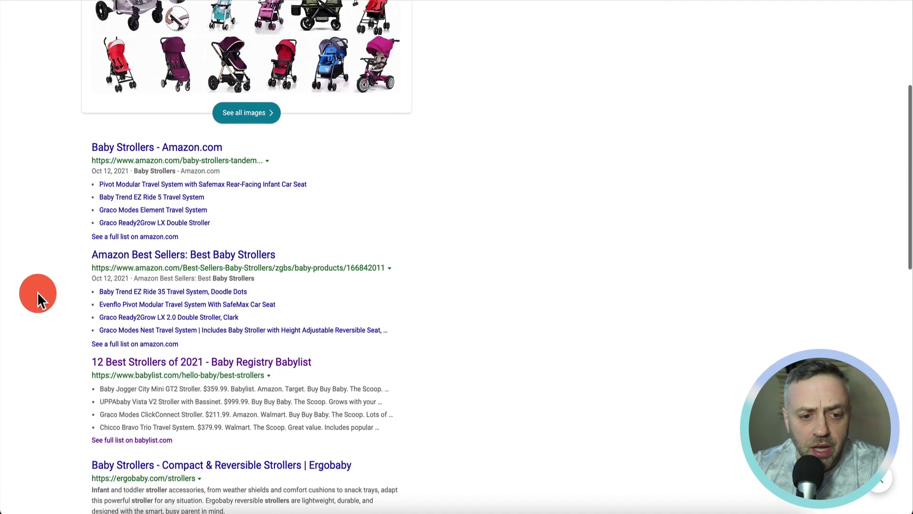
{"action": "scroll", "coordinate": [60, 290], "scroll_direction": "up", "scroll_amount": 5}
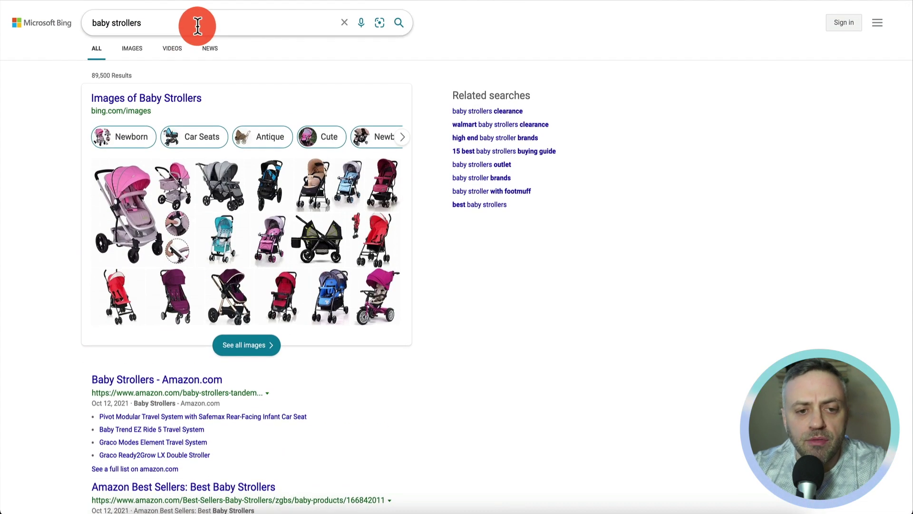
- Search Bing for the suggested query "baby stroller comparison chart"
{"action": "left_click", "coordinate": [197, 26]}
{"action": "type", "text": "compariso"}
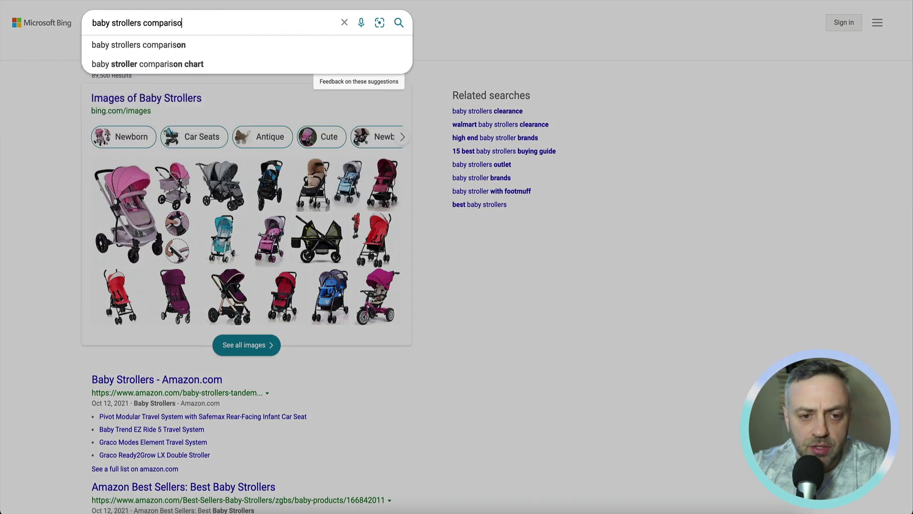
{"action": "type", "text": "n"}
{"action": "key", "text": "Down"}
{"action": "key", "text": "Return"}
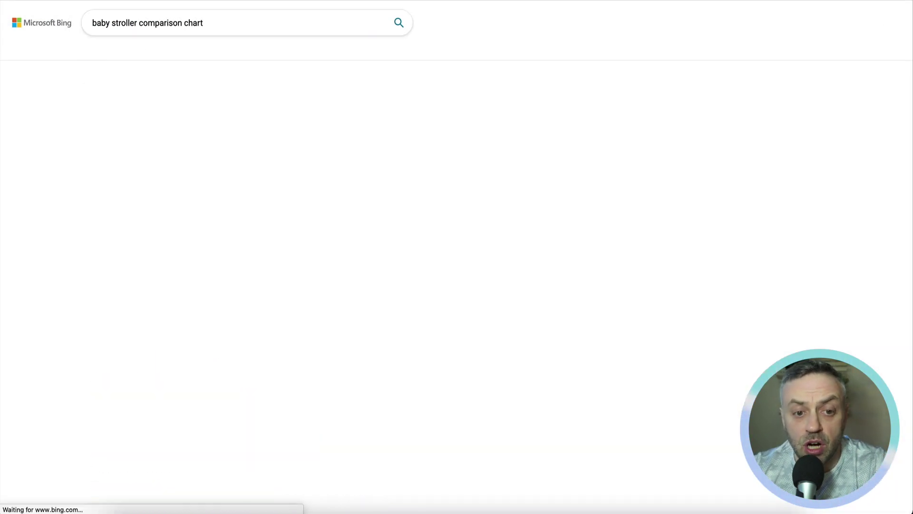
- Remove the word "chart" from the query and search for "baby stroller comparison"
{"action": "left_click", "coordinate": [246, 21]}
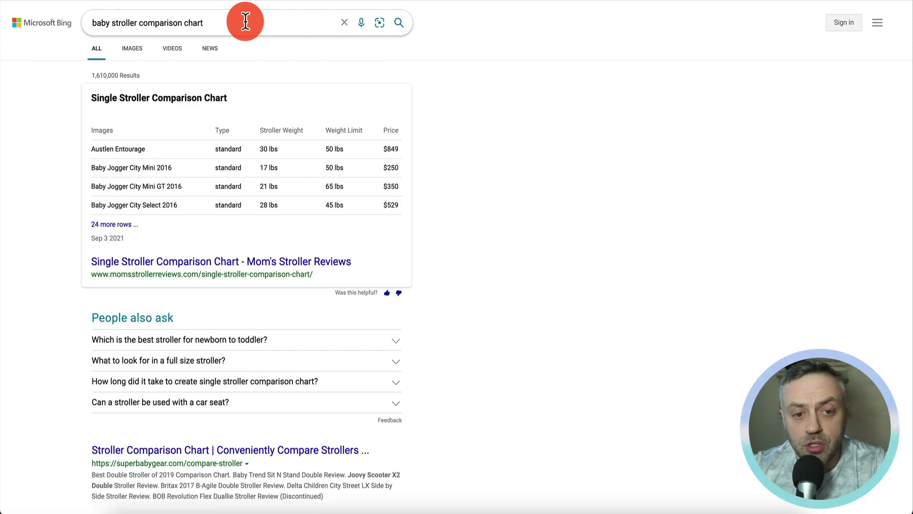
{"action": "key", "text": "BackSpace"}
{"action": "key", "text": "BackSpace"}
{"action": "key", "text": "BackSpace"}
{"action": "key", "text": "BackSpace"}
{"action": "key", "text": "BackSpace"}
{"action": "key", "text": "BackSpace"}
{"action": "key", "text": "Return"}
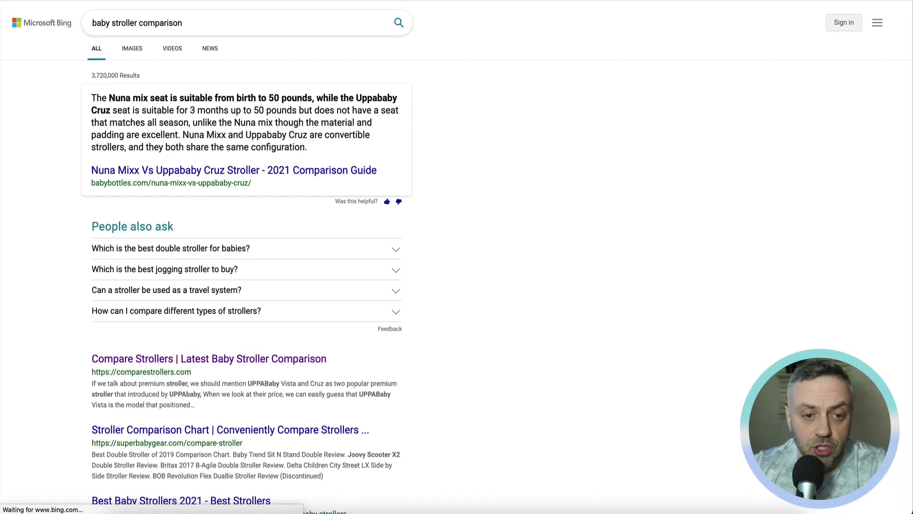
- Search for "baby stroller comparison chart" again and open the Single Stroller Comparison Chart result from Mom's Stroller Reviews
{"action": "left_click", "coordinate": [245, 22]}
{"action": "type", "text": "chart"}
{"action": "key", "text": "Return"}
{"action": "left_click", "coordinate": [111, 196]}
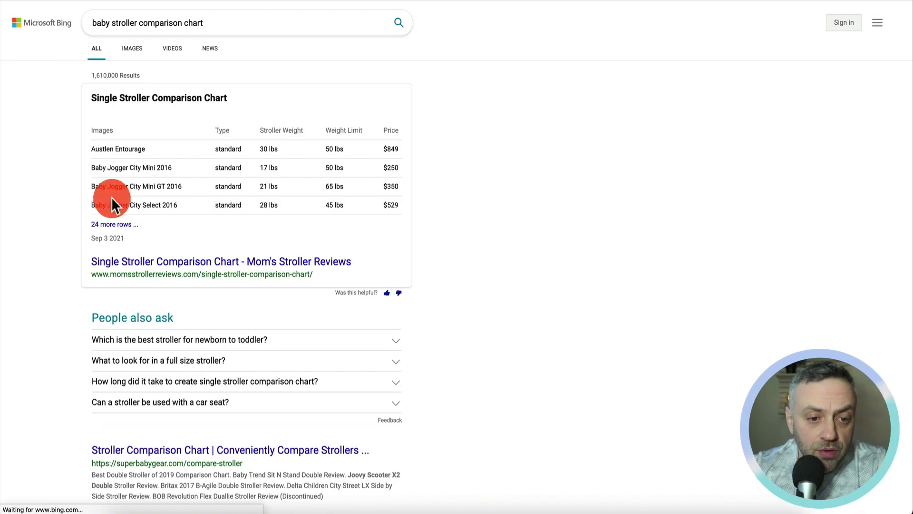
{"action": "left_click", "coordinate": [147, 263]}
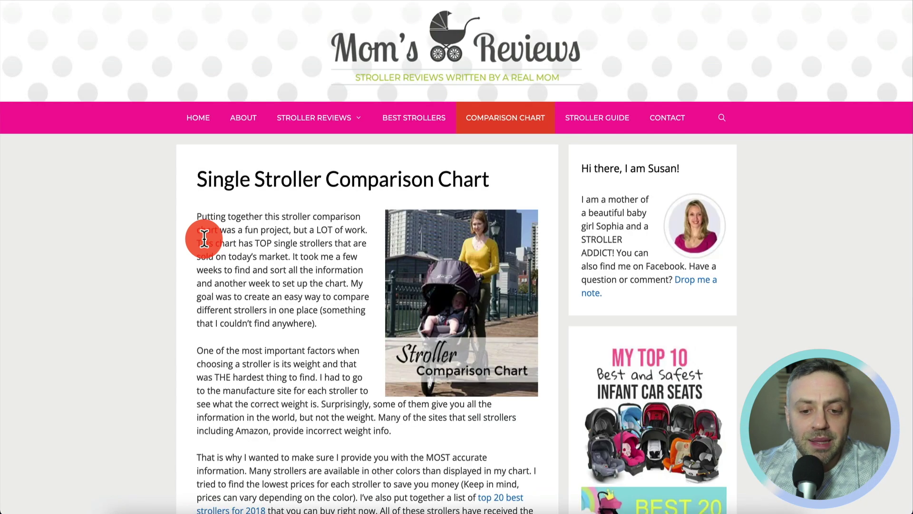
- Examine the stroller comparison tables on the Mom's Stroller Reviews page and the BabyGearLab full-size strollers page
{"action": "scroll", "coordinate": [204, 239], "scroll_direction": "down", "scroll_amount": 15}
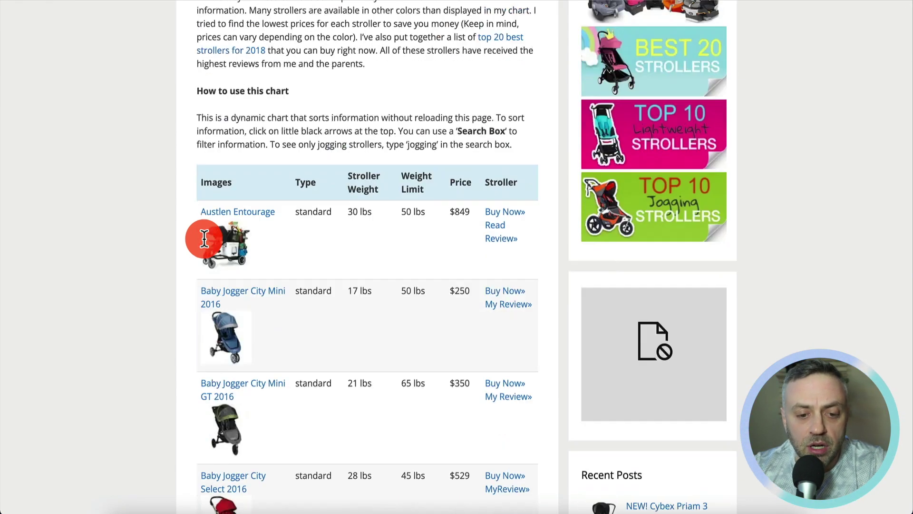
{"action": "scroll", "coordinate": [267, 190], "scroll_direction": "up", "scroll_amount": 6}
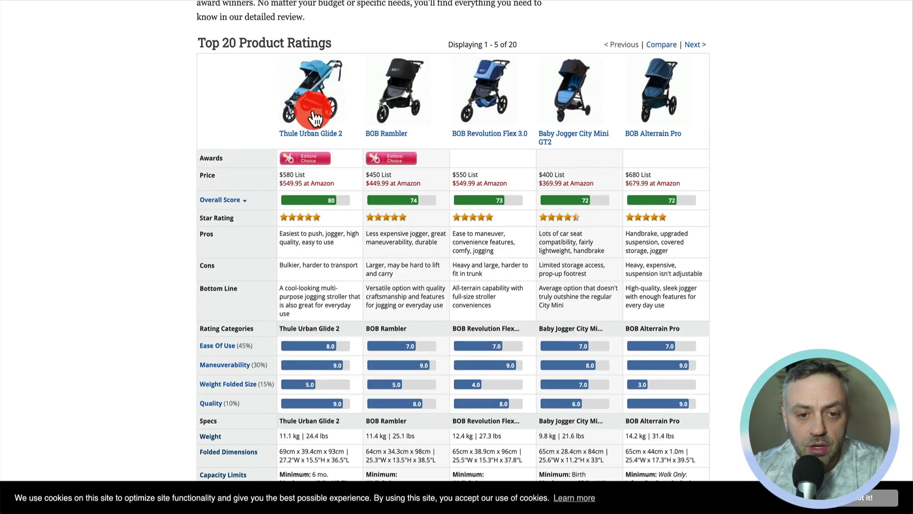
{"action": "scroll", "coordinate": [285, 114], "scroll_direction": "up", "scroll_amount": 10}
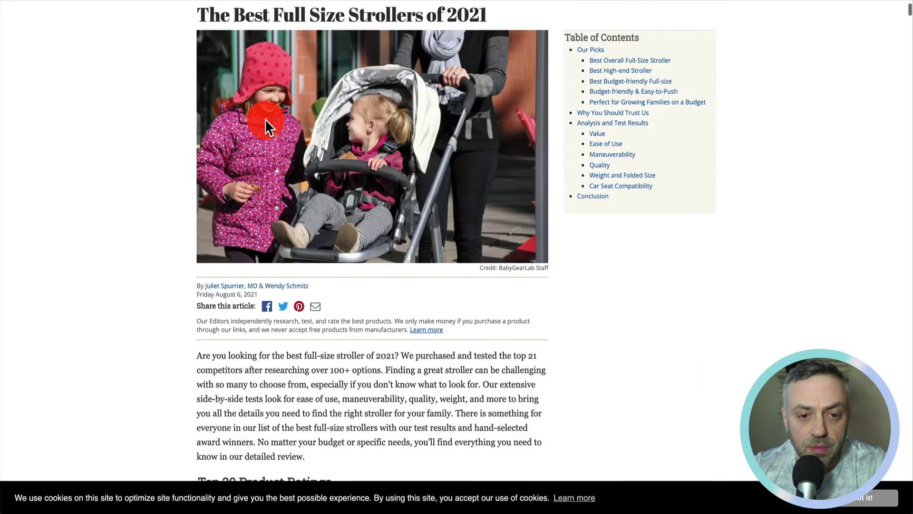
{"action": "scroll", "coordinate": [264, 118], "scroll_direction": "up", "scroll_amount": 2}
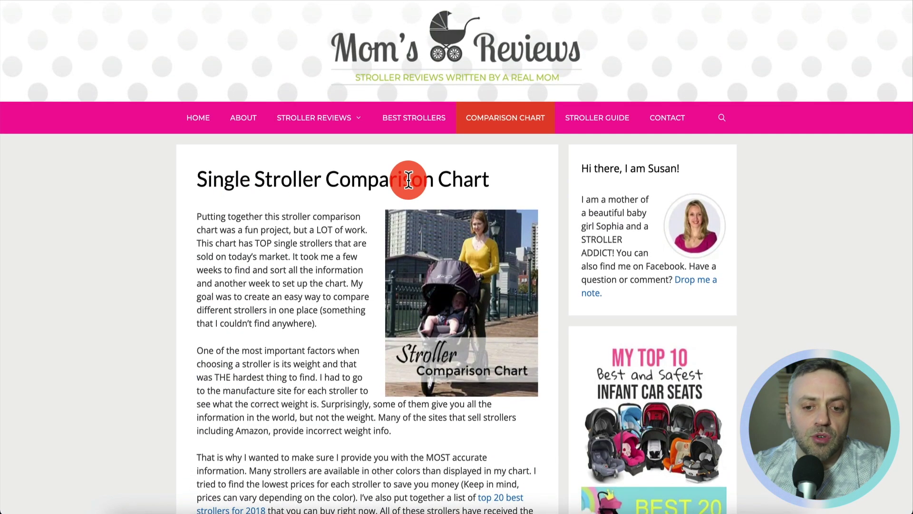
{"action": "scroll", "coordinate": [408, 180], "scroll_direction": "down", "scroll_amount": 10}
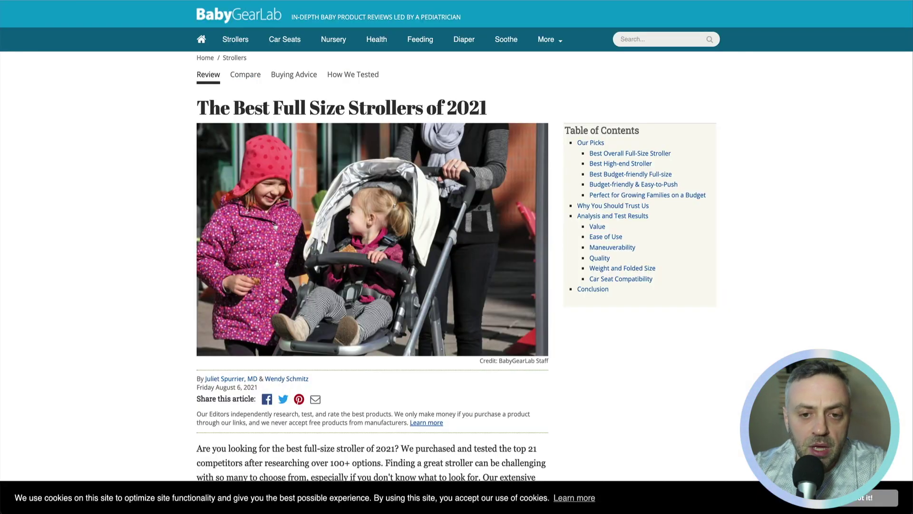
{"action": "scroll", "coordinate": [78, 246], "scroll_direction": "down", "scroll_amount": 10}
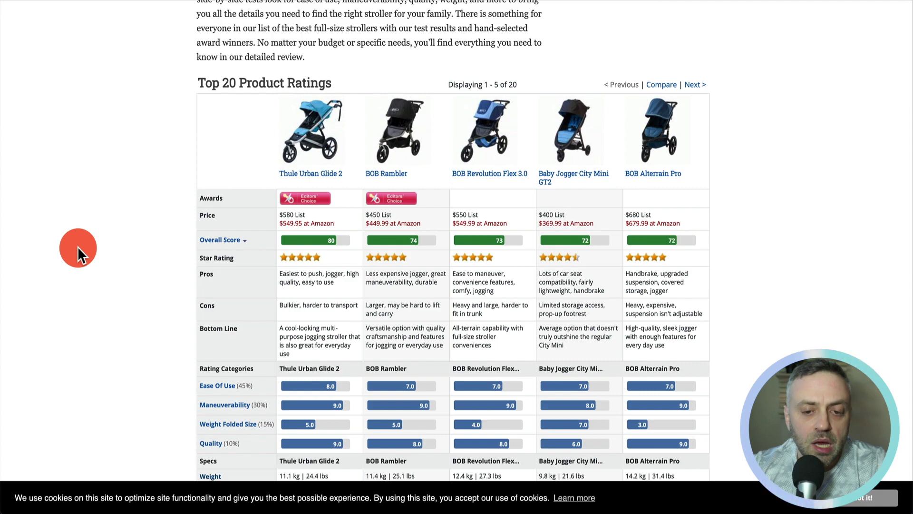
- Search the web in a new browser tab for "copy tables chrome" and look through the extension results
{"action": "key", "text": "super+t"}
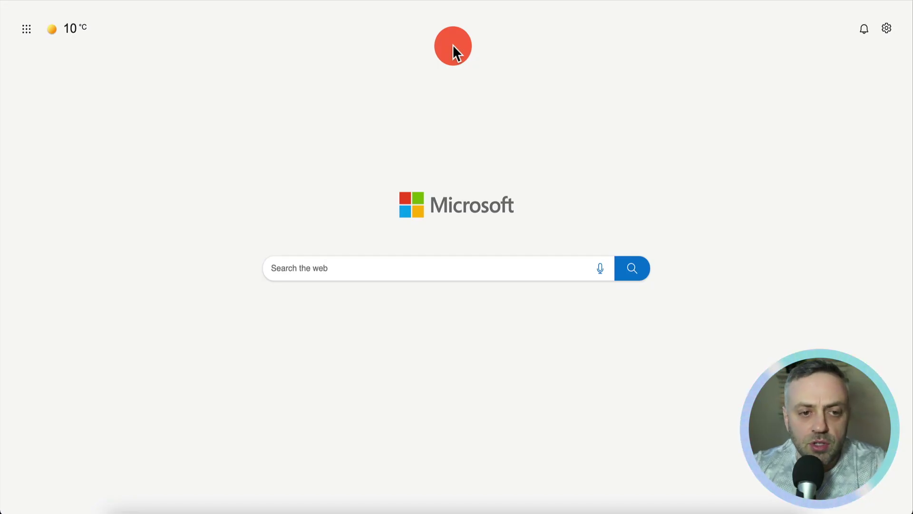
{"action": "type", "text": "chrome"}
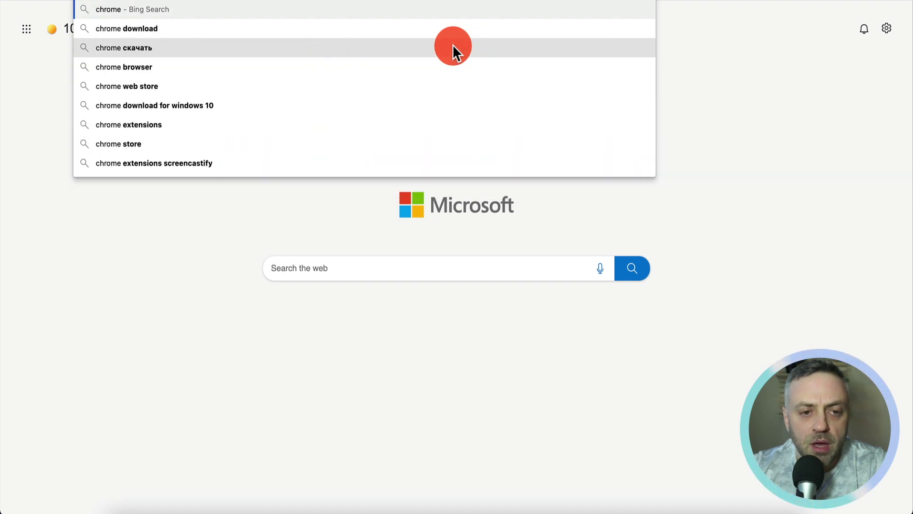
{"action": "key", "text": "Return"}
{"action": "type", "text": "copy tables chr"}
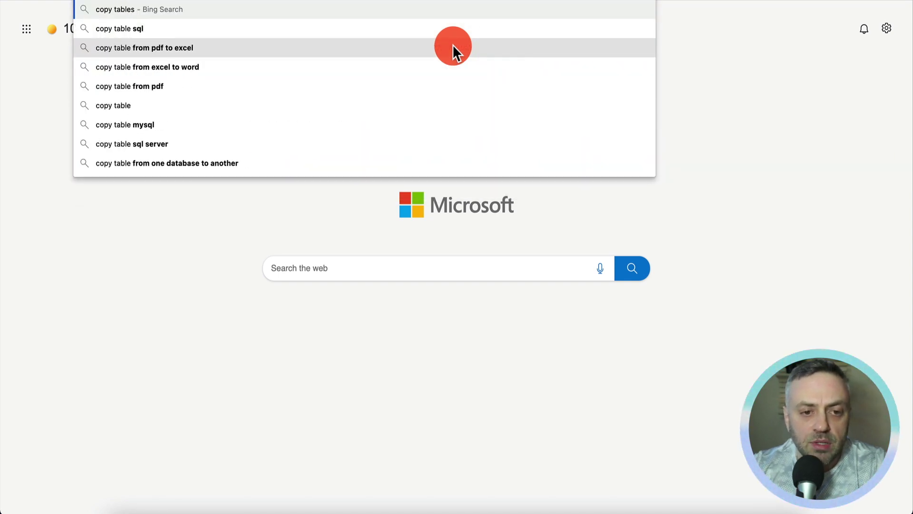
{"action": "key", "text": "Return"}
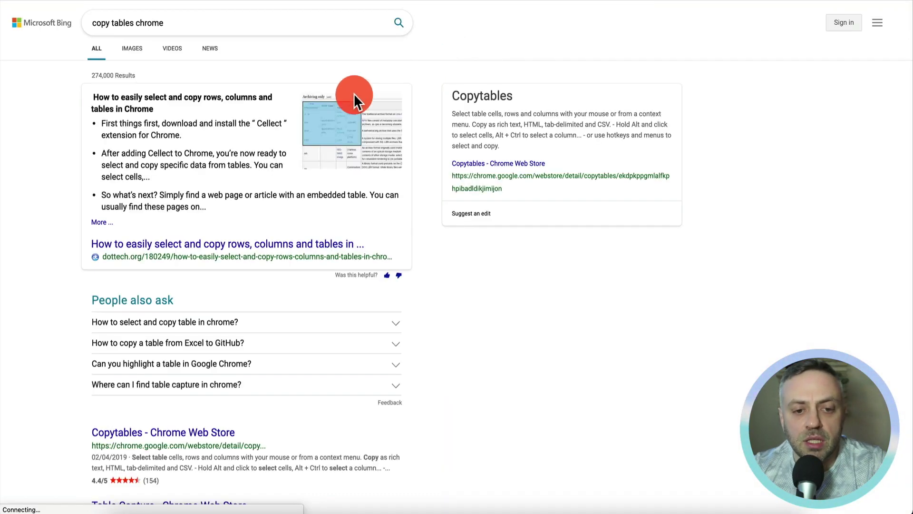
{"action": "scroll", "coordinate": [103, 323], "scroll_direction": "down", "scroll_amount": 4}
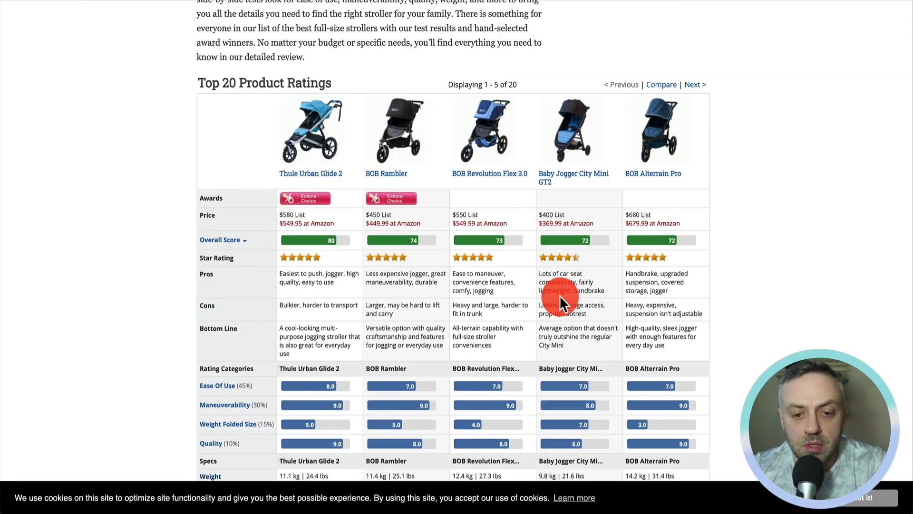
- Copy BabyGearLab's Top 20 Product Ratings table in the CSV+Swap format using the table-copying extension
{"action": "scroll", "coordinate": [390, 265], "scroll_direction": "down", "scroll_amount": 2}
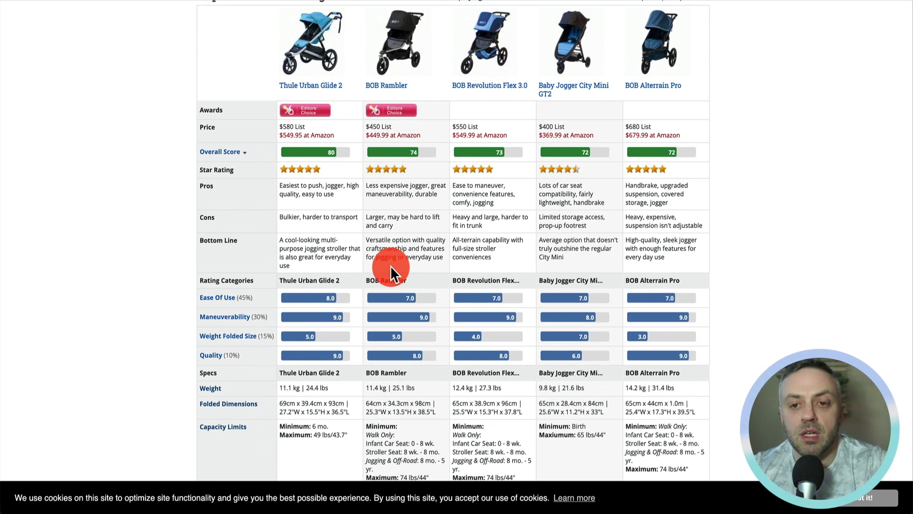
{"action": "scroll", "coordinate": [246, 122], "scroll_direction": "up", "scroll_amount": 1}
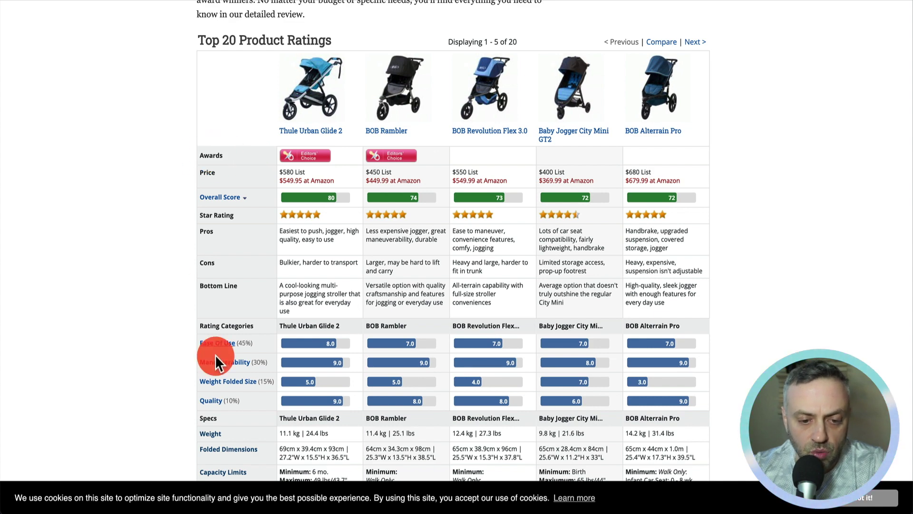
{"action": "right_click", "coordinate": [247, 152]}
{"action": "mouse_move", "coordinate": [285, 466]}
{"action": "mouse_move", "coordinate": [456, 504]}
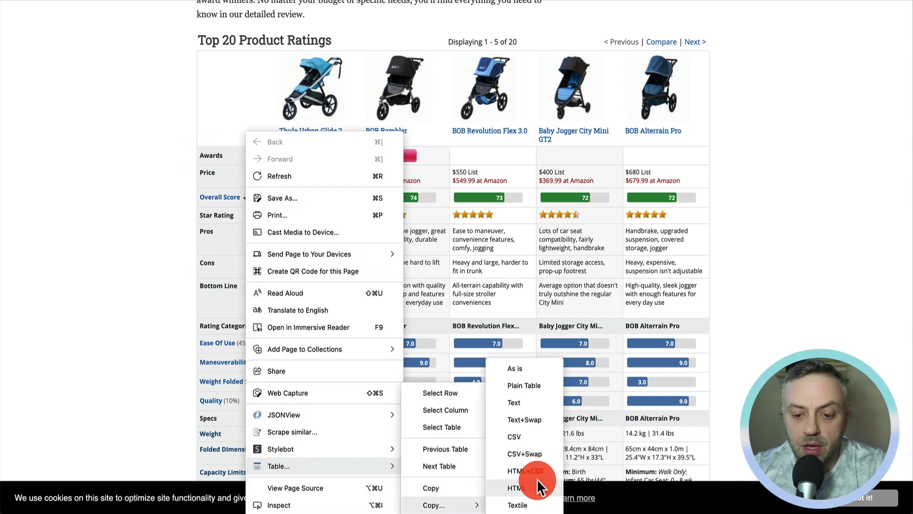
{"action": "left_click", "coordinate": [522, 454]}
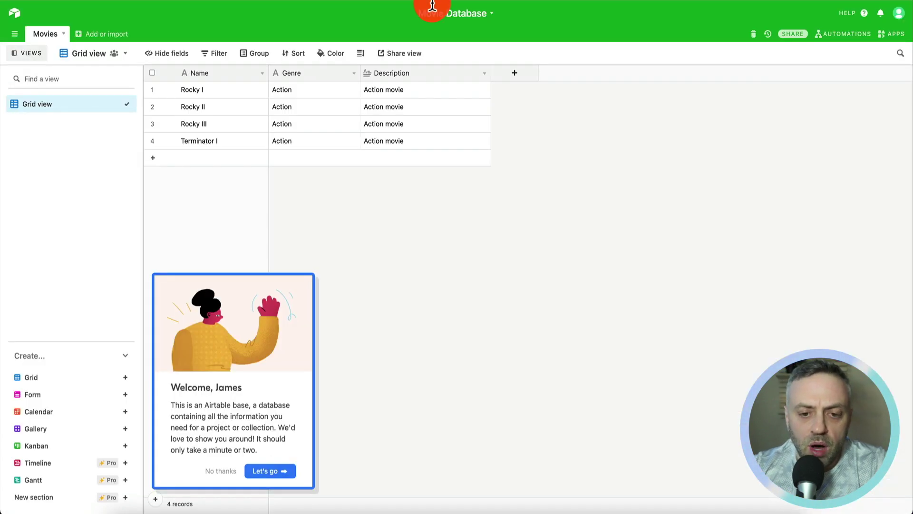
- In Airtable, add a base from scratch to My First Workspace and name it "Strollers"
{"action": "left_click", "coordinate": [18, 14]}
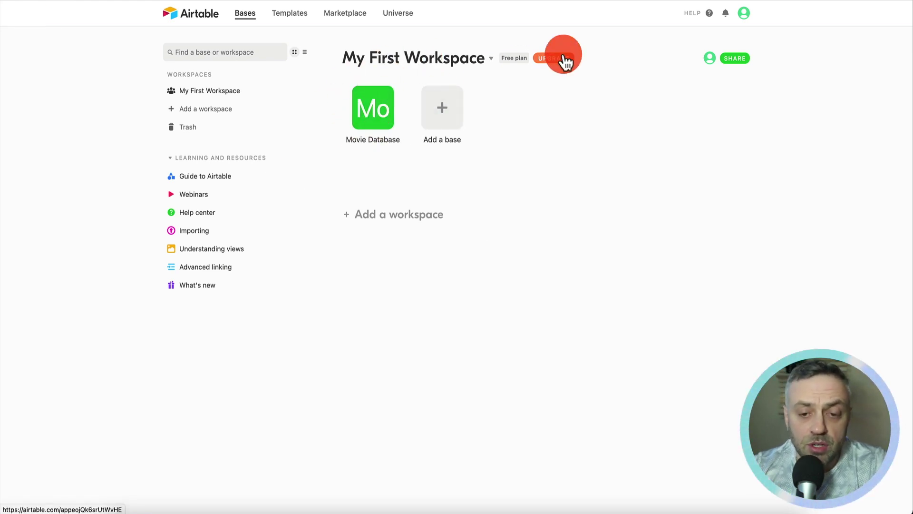
{"action": "left_click", "coordinate": [458, 117]}
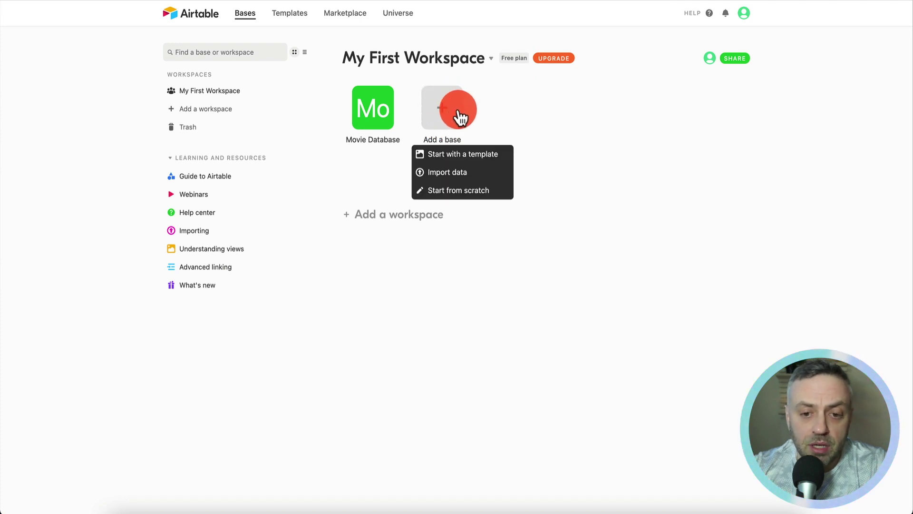
{"action": "left_click", "coordinate": [455, 190]}
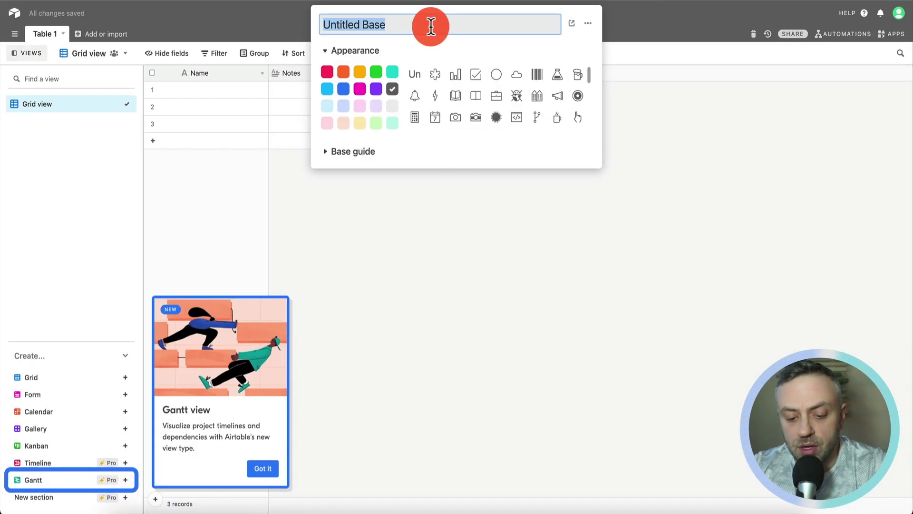
{"action": "type", "text": "Strollers"}
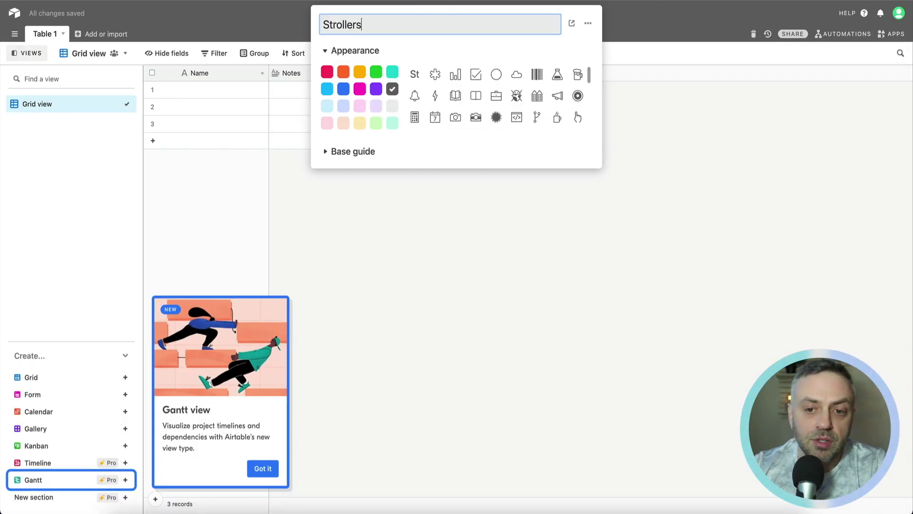
{"action": "key", "text": "Return"}
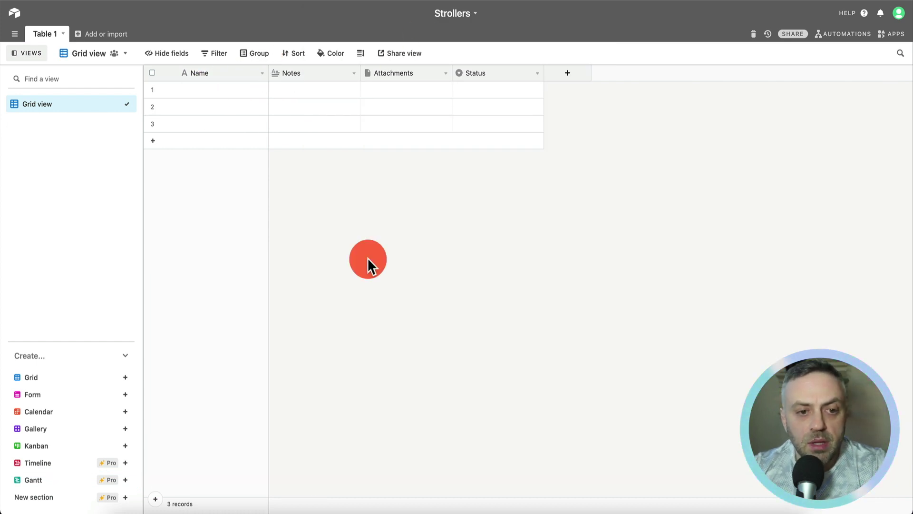
- Import a new table into the Strollers base by pasting the copied stroller table data
{"action": "left_click", "coordinate": [108, 39]}
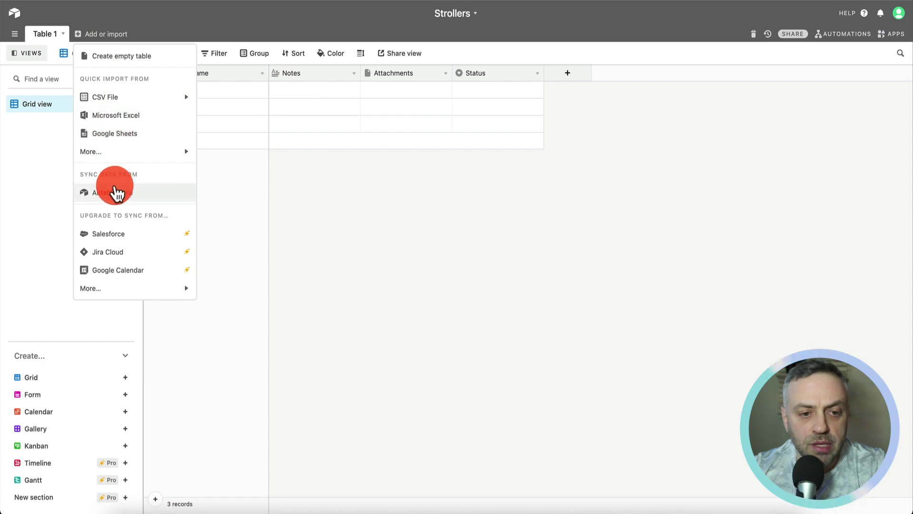
{"action": "mouse_move", "coordinate": [112, 152]}
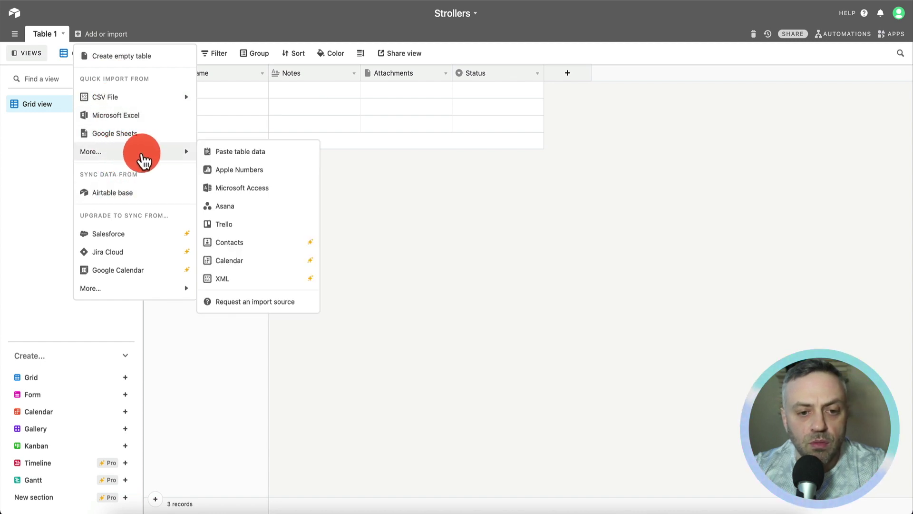
{"action": "left_click", "coordinate": [242, 156]}
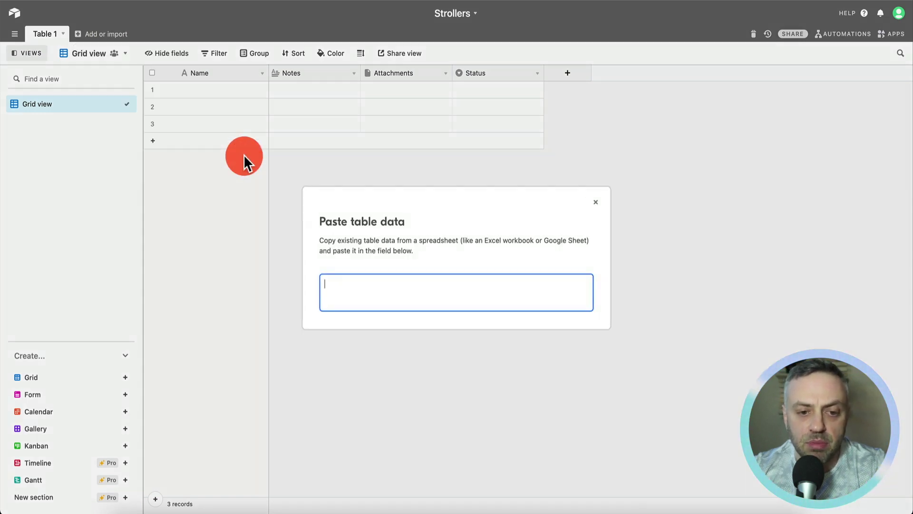
{"action": "key", "text": "super+v"}
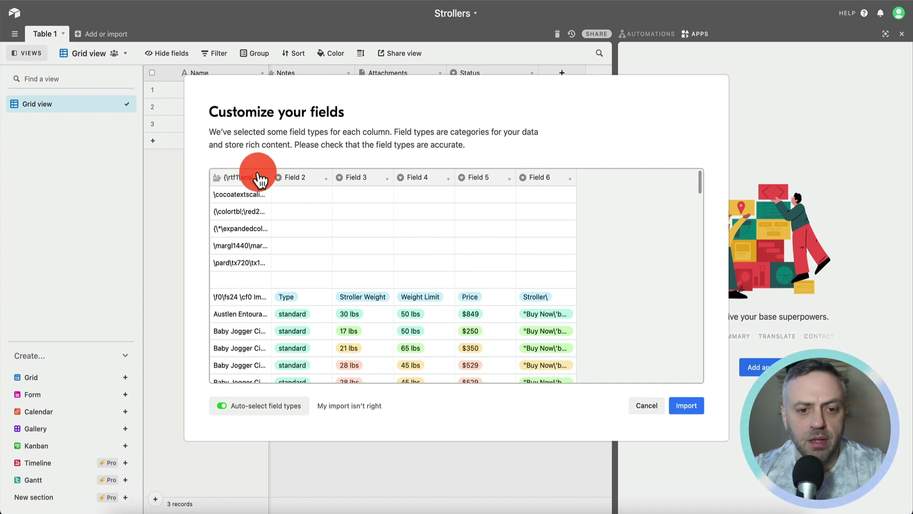
- Rename the import's first field as "Name" and set its type to Single line text
{"action": "left_click", "coordinate": [268, 185]}
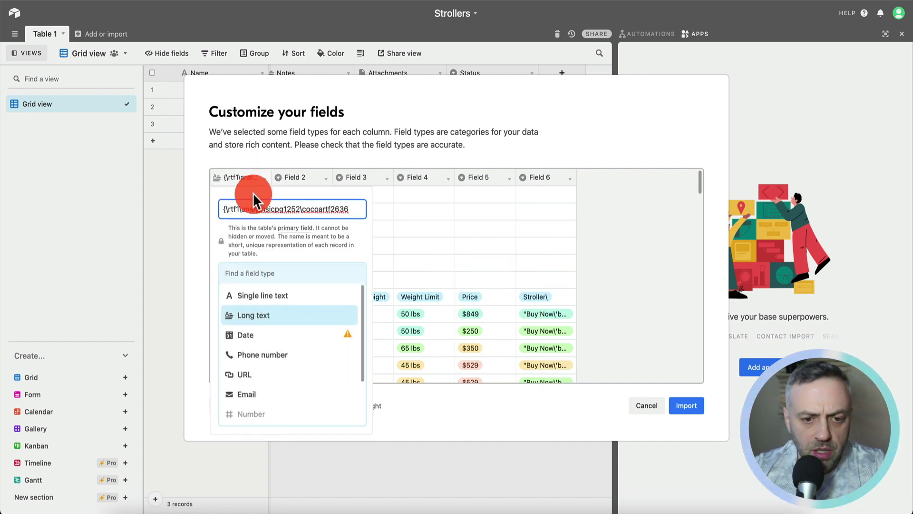
{"action": "triple_click", "coordinate": [326, 205]}
{"action": "type", "text": "Name"}
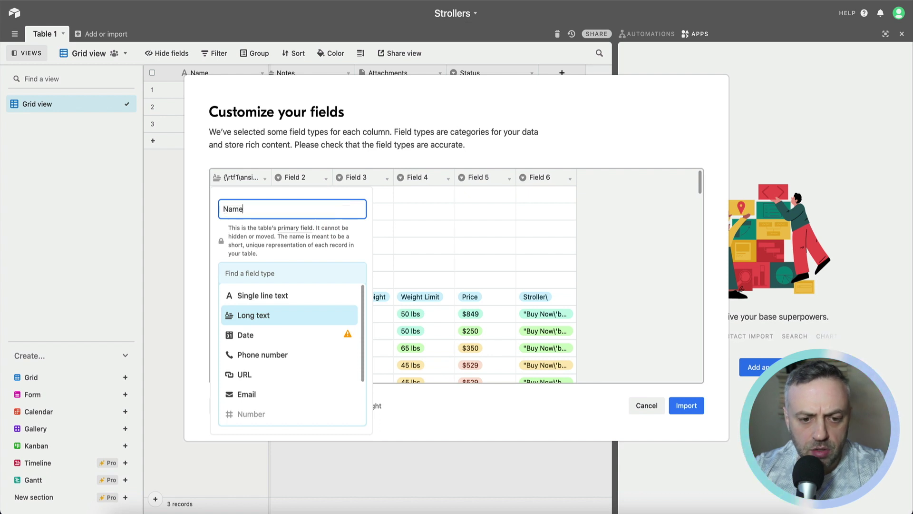
{"action": "left_click", "coordinate": [298, 298]}
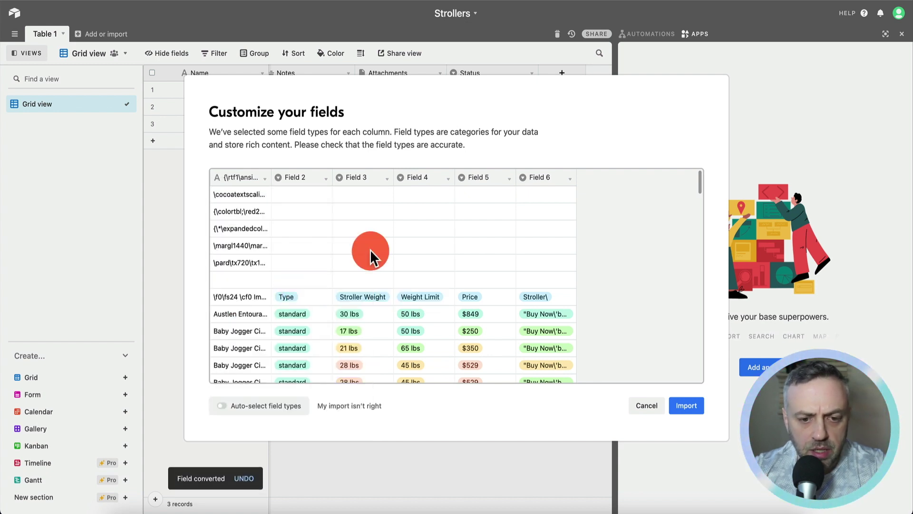
{"action": "left_click", "coordinate": [263, 178]}
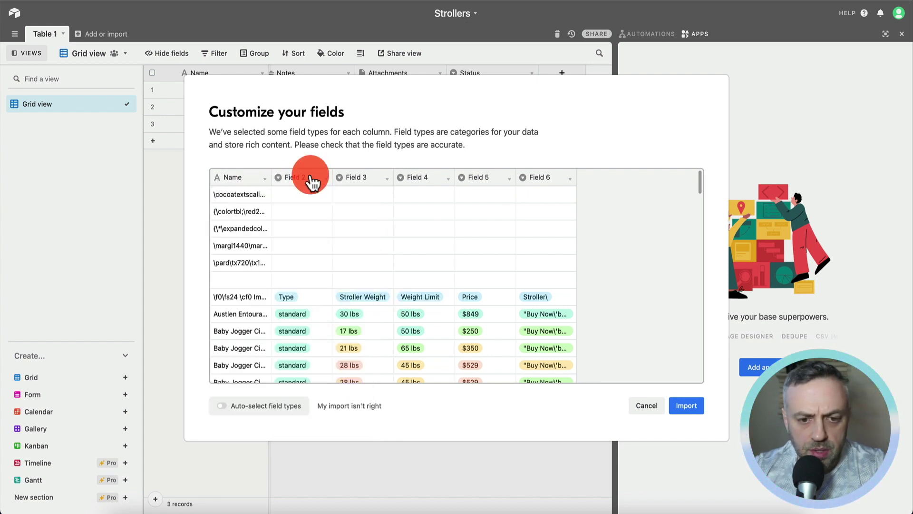
- Rename Field 2 as "Type" and convert it to Single line text
{"action": "left_click", "coordinate": [310, 177]}
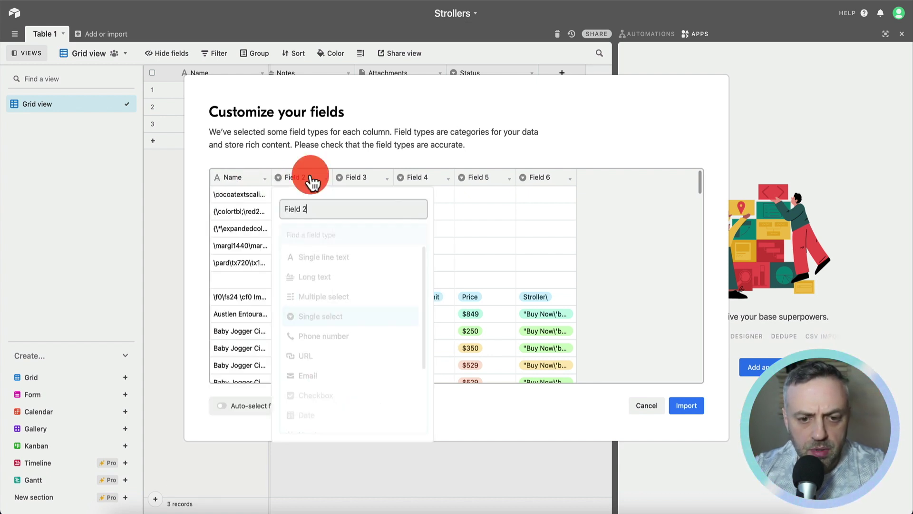
{"action": "key", "text": "super+a"}
{"action": "type", "text": "Type"}
{"action": "left_click", "coordinate": [350, 257]}
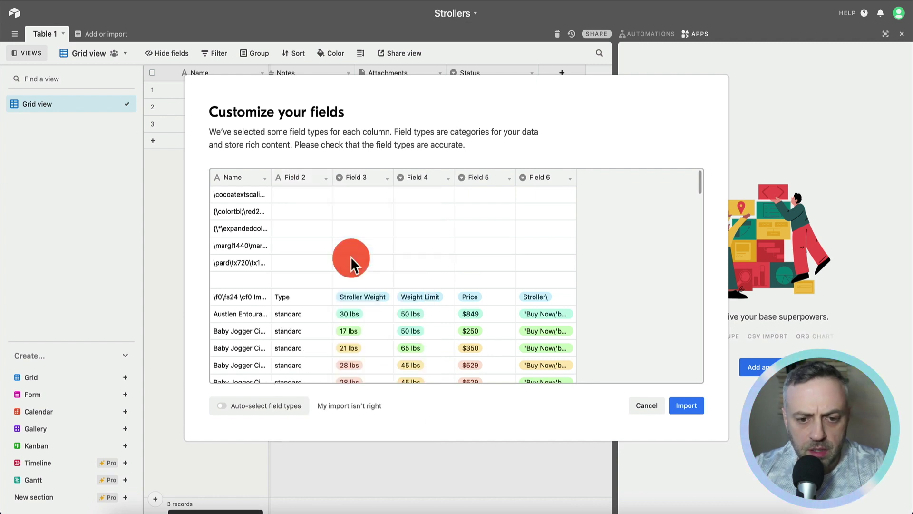
{"action": "left_click", "coordinate": [298, 180]}
- Rename Field 3 as "Weight", Field 4 as "Limit" and Field 5 as "Price"
{"action": "left_click", "coordinate": [368, 178]}
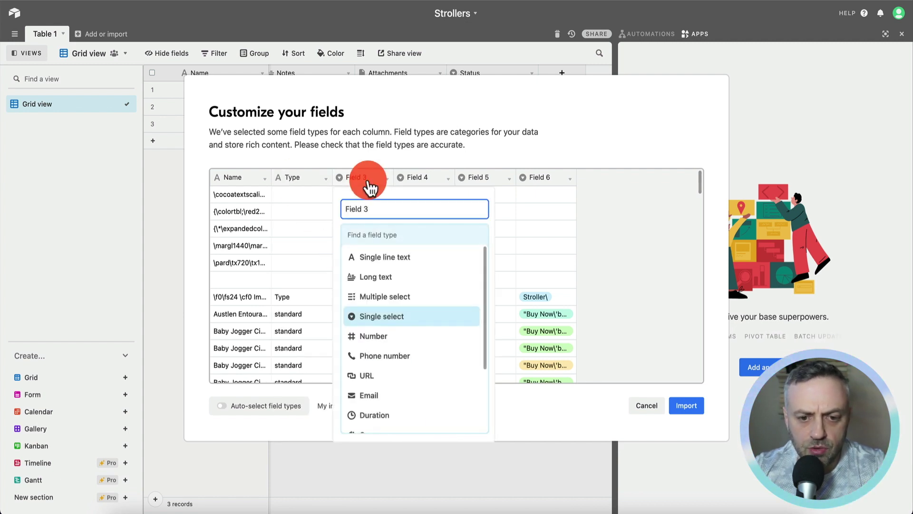
{"action": "key", "text": "super+a"}
{"action": "type", "text": "Weight"}
{"action": "left_click", "coordinate": [419, 177]}
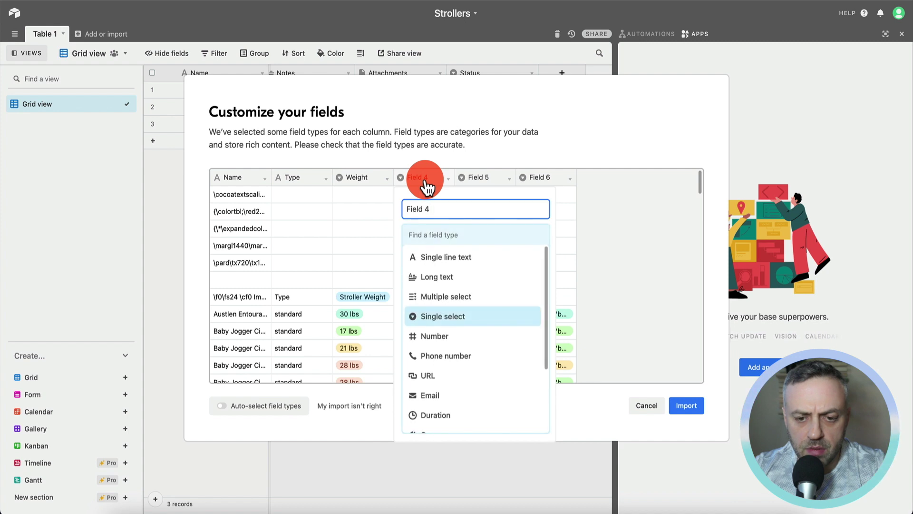
{"action": "key", "text": "super+a"}
{"action": "key", "text": "BackSpace"}
{"action": "type", "text": "Limit"}
{"action": "left_click", "coordinate": [483, 178]}
{"action": "key", "text": "super+a"}
{"action": "type", "text": "Price"}
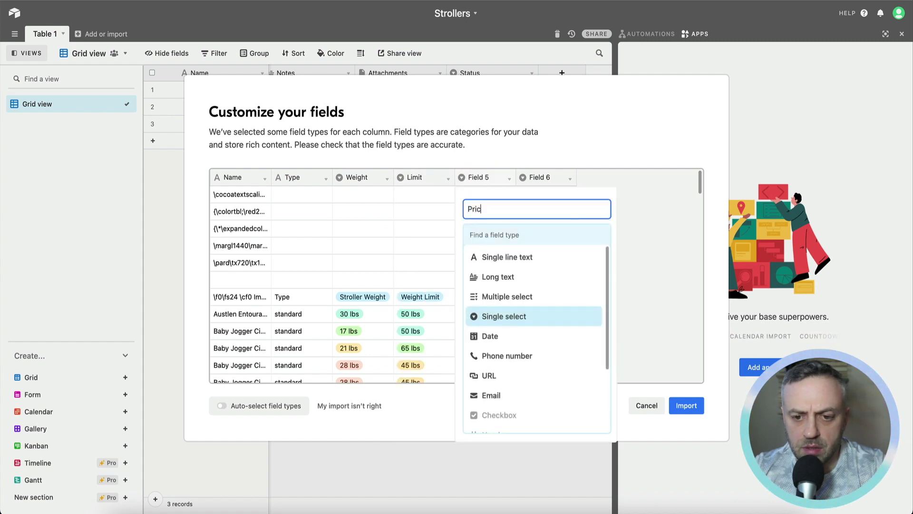
- Rename Field 6 as "CTA" and import the customized table data
{"action": "left_click", "coordinate": [541, 178]}
{"action": "key", "text": "super+a"}
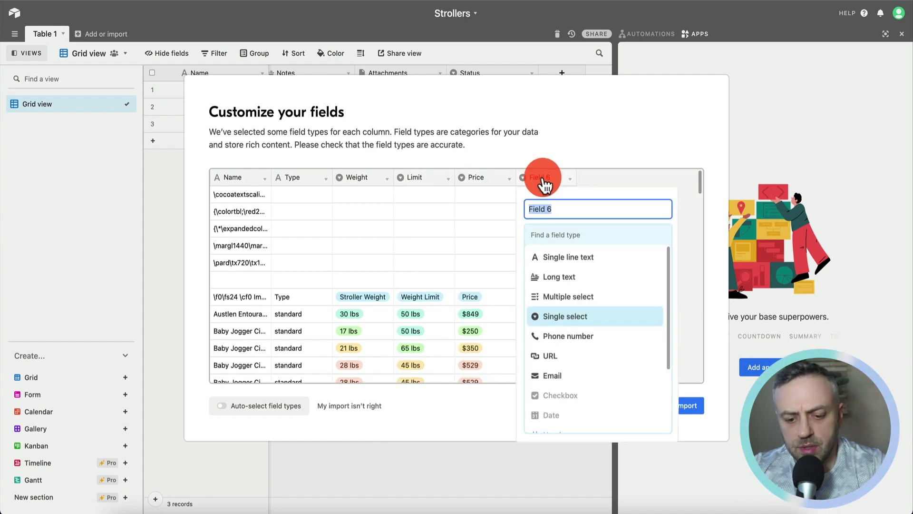
{"action": "type", "text": "CTA"}
{"action": "left_click", "coordinate": [703, 366]}
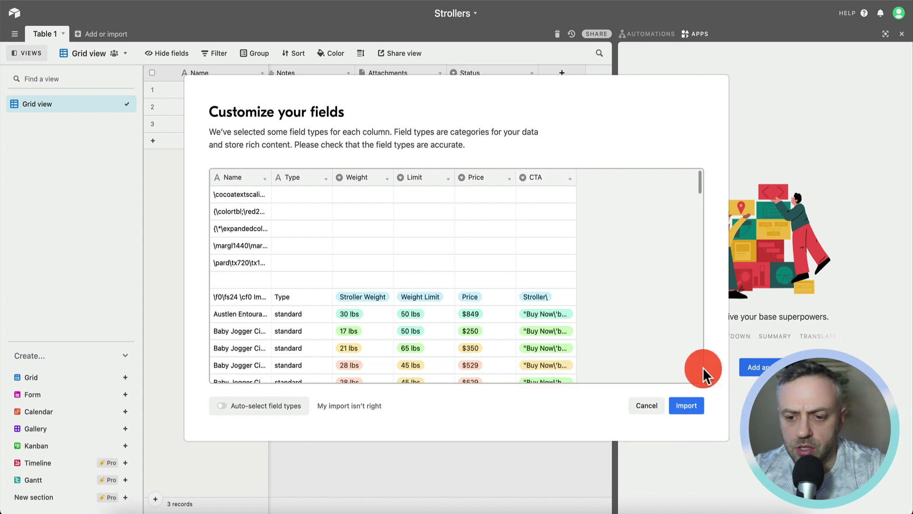
{"action": "left_click", "coordinate": [686, 406]}
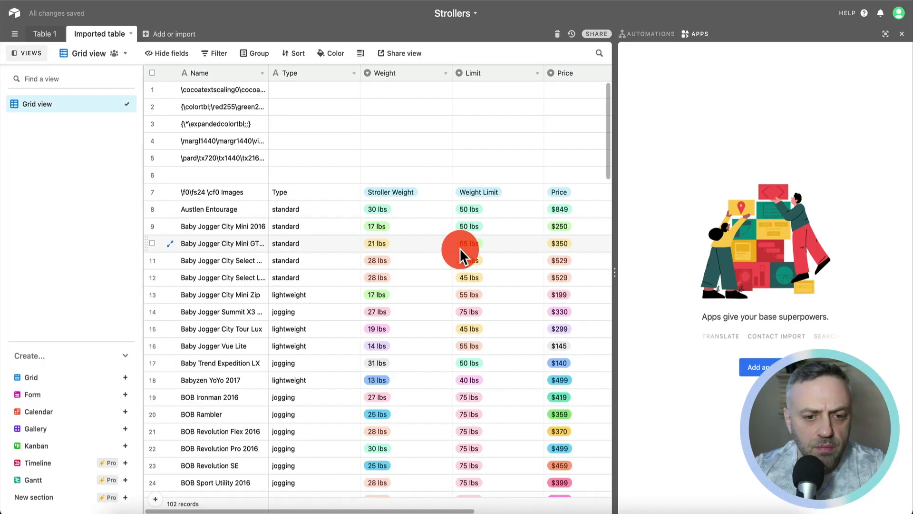
- Delete the first six stray formatting and blank records from the imported table
{"action": "left_click", "coordinate": [149, 86]}
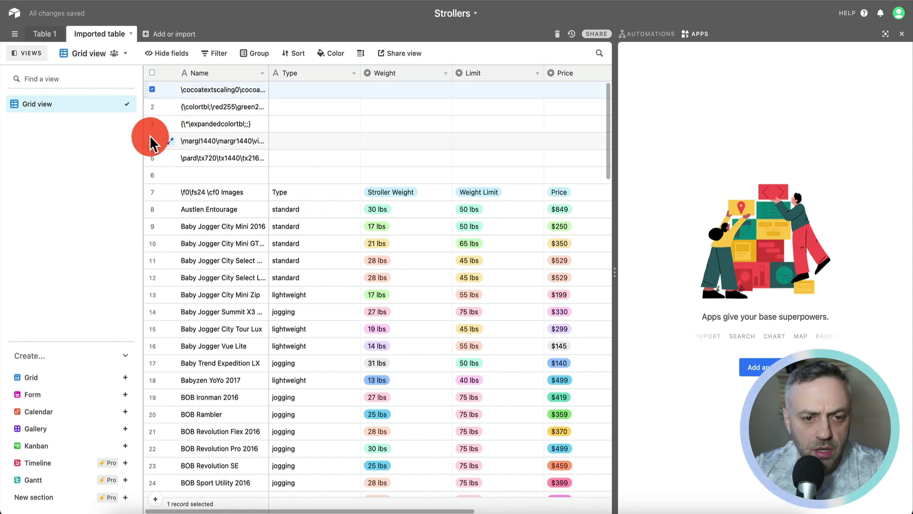
{"action": "left_click", "coordinate": [152, 158], "text": "shift"}
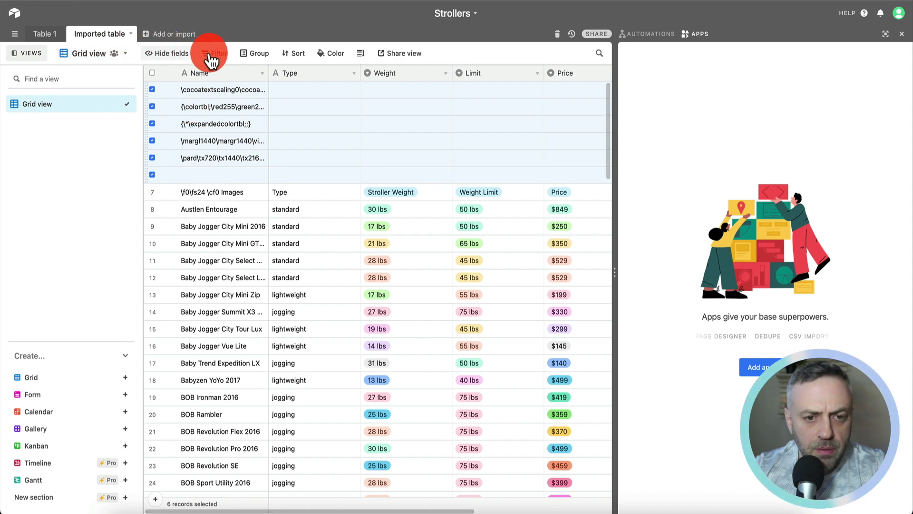
{"action": "key", "text": "Delete"}
{"action": "scroll", "coordinate": [341, 215], "scroll_direction": "down", "scroll_amount": 3}
{"action": "scroll", "coordinate": [340, 215], "scroll_direction": "down", "scroll_amount": 15}
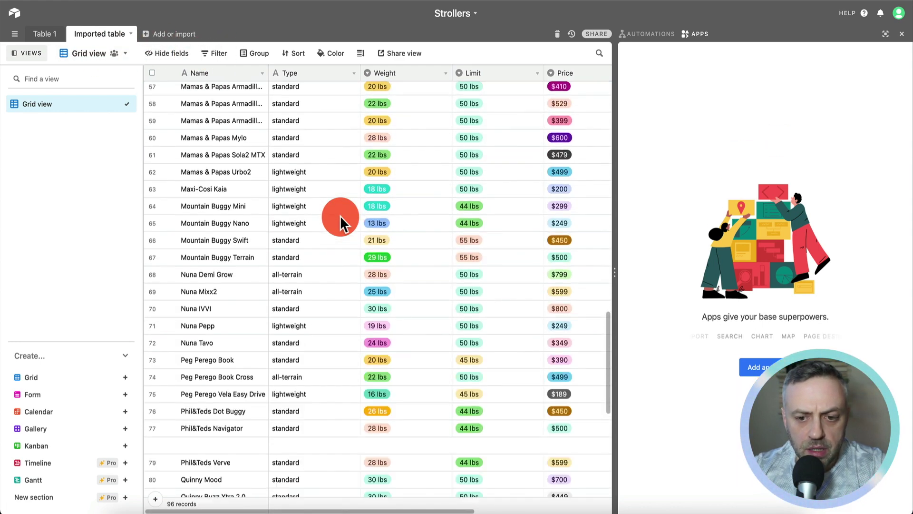
{"action": "scroll", "coordinate": [340, 216], "scroll_direction": "down", "scroll_amount": 1}
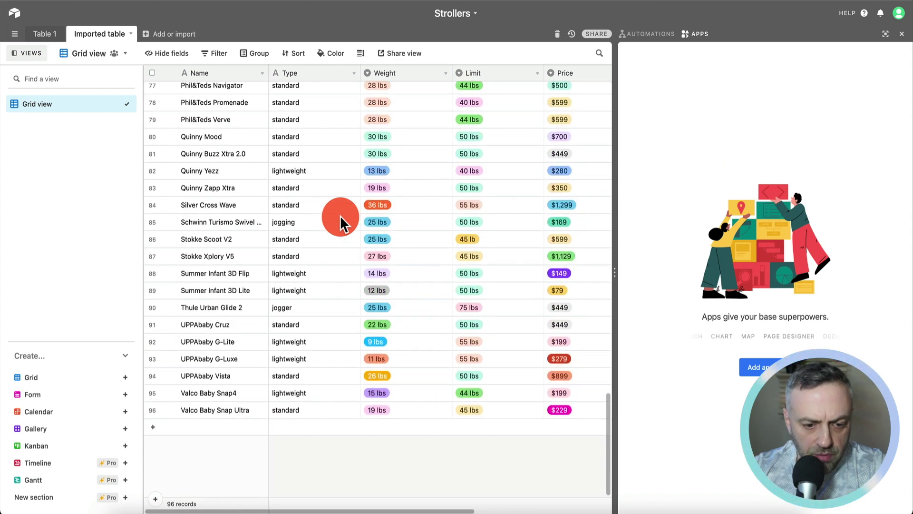
{"action": "scroll", "coordinate": [297, 264], "scroll_direction": "up", "scroll_amount": 20}
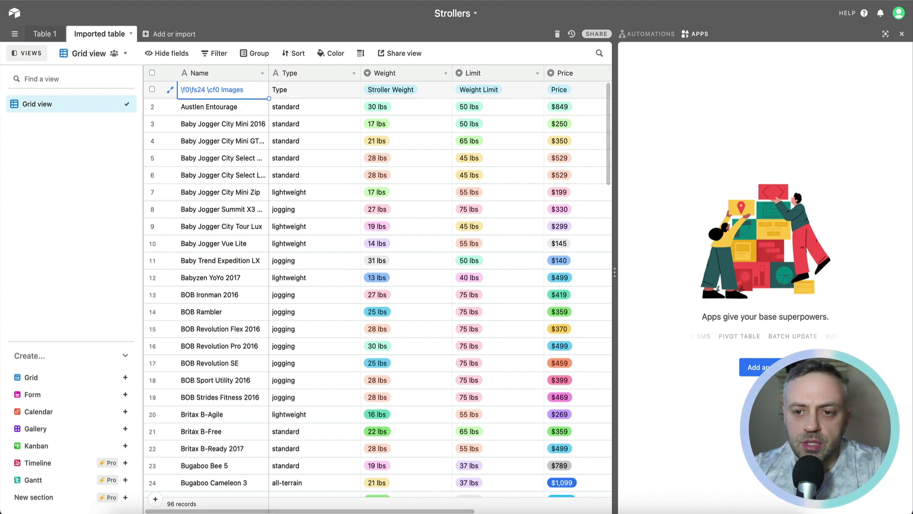
- Search the web in a new browser tab for "pory app" and open the Pory site
{"action": "key", "text": "super+t"}
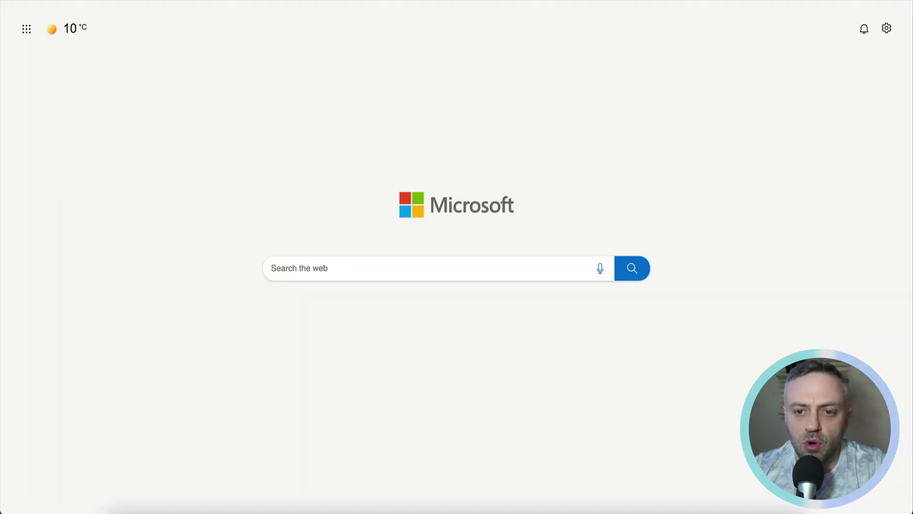
{"action": "type", "text": "pory app"}
{"action": "key", "text": "Return"}
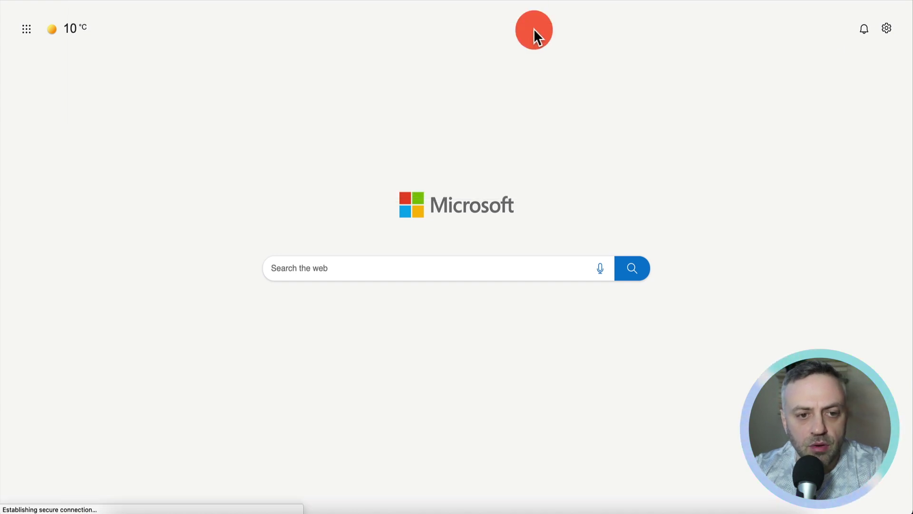
{"action": "left_click", "coordinate": [212, 105]}
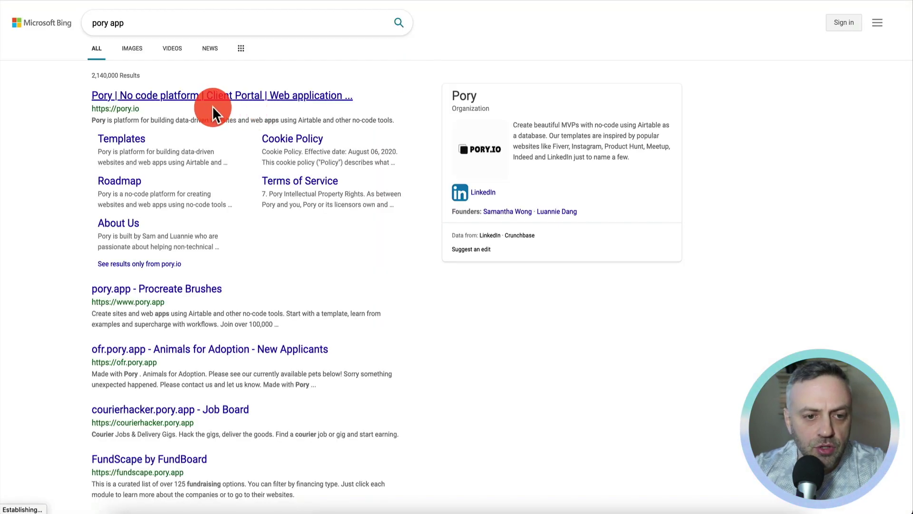
{"action": "left_click", "coordinate": [147, 91]}
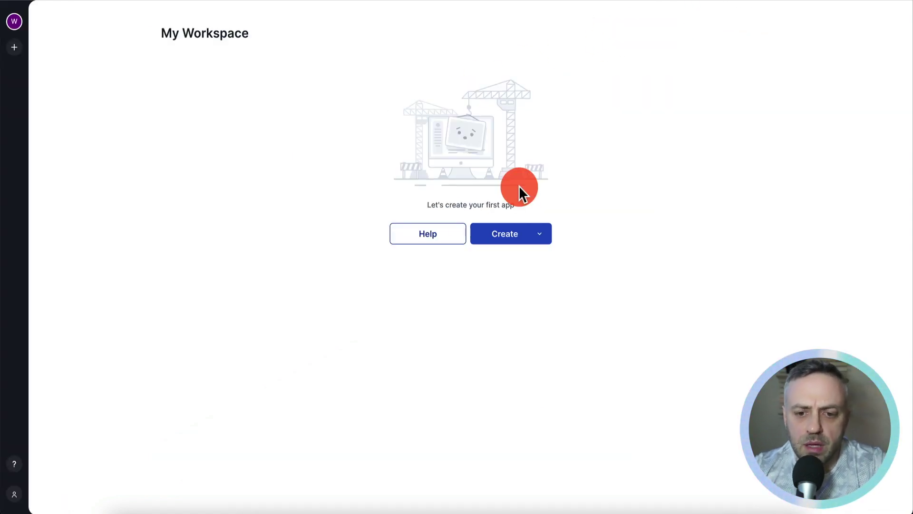
- Start creating an app in Pory's My Workspace from a template and view the Catalog Template's Airtable base
{"action": "left_click", "coordinate": [546, 242]}
{"action": "left_click", "coordinate": [528, 270]}
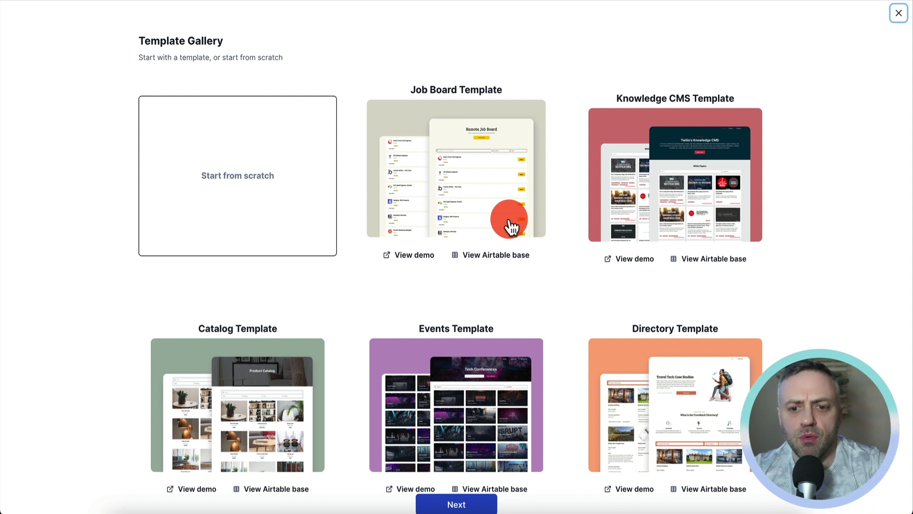
{"action": "scroll", "coordinate": [406, 272], "scroll_direction": "down", "scroll_amount": 1}
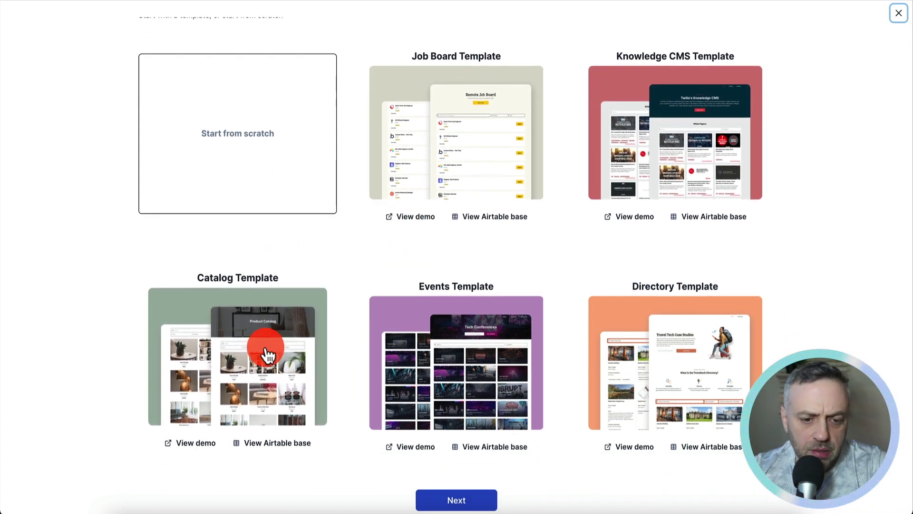
{"action": "left_click", "coordinate": [283, 443]}
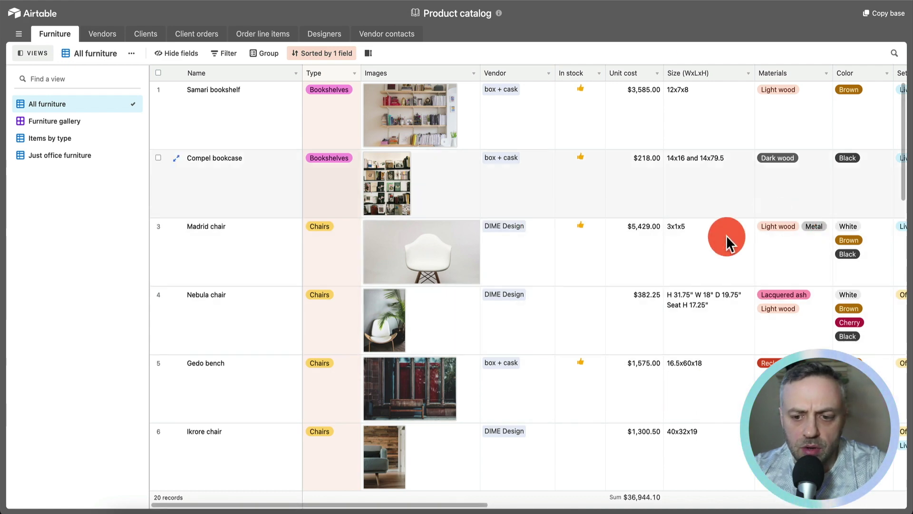
- Copy the Product catalog base to My First Workspace in Airtable, open the copy and dismiss its base guide
{"action": "left_click", "coordinate": [884, 11]}
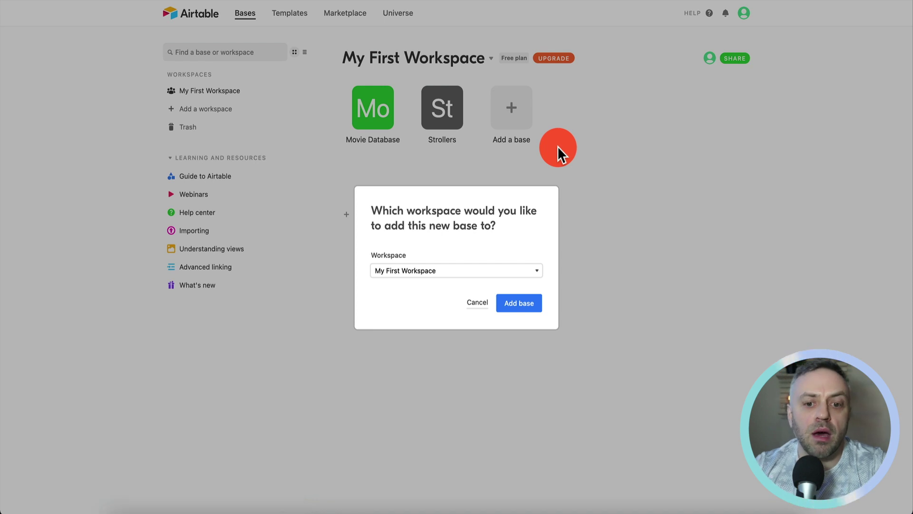
{"action": "left_click", "coordinate": [523, 304]}
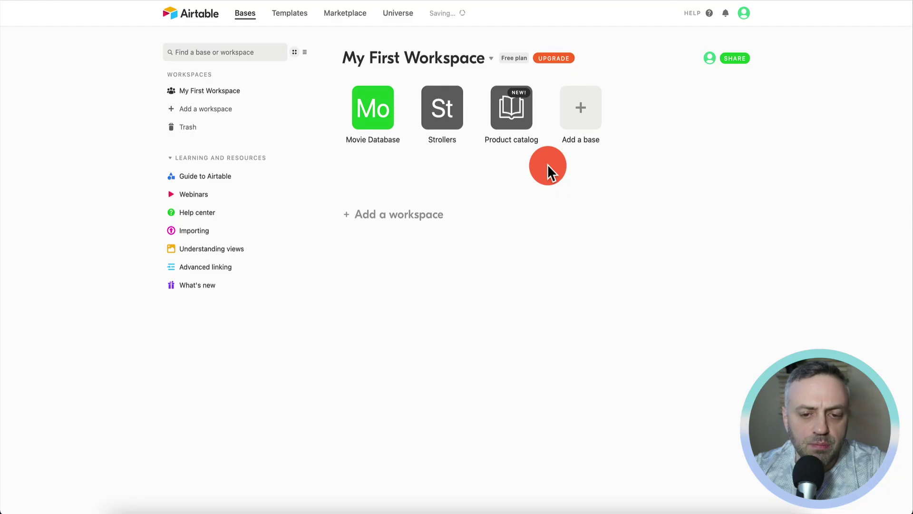
{"action": "left_click", "coordinate": [516, 122]}
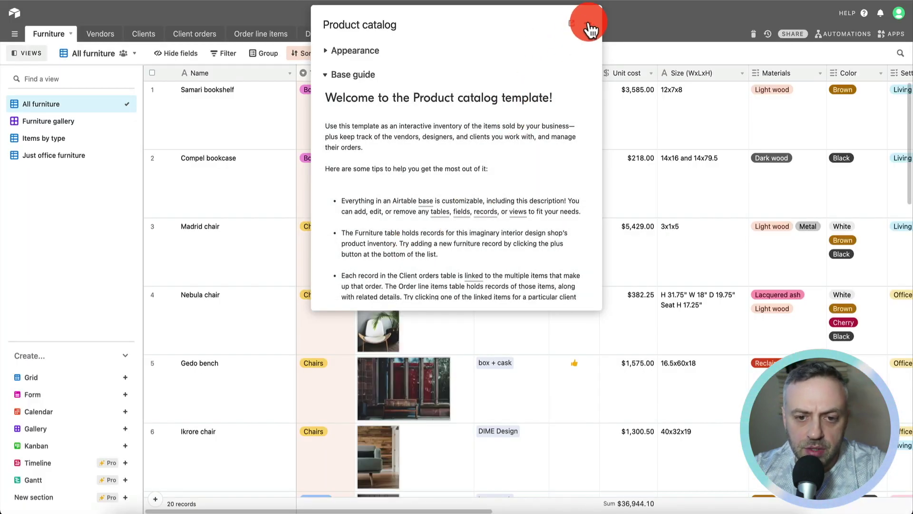
{"action": "left_click", "coordinate": [588, 25]}
{"action": "left_click", "coordinate": [632, 34]}
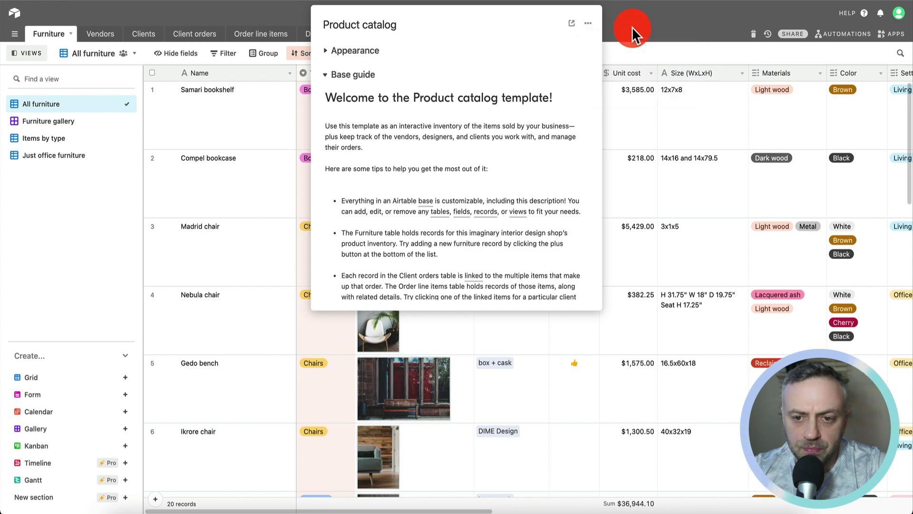
{"action": "left_click", "coordinate": [632, 34]}
- Back in Pory's template gallery, choose the Catalog Template for the new app and continue to naming it
{"action": "scroll", "coordinate": [451, 259], "scroll_direction": "down", "scroll_amount": 10}
{"action": "scroll", "coordinate": [452, 261], "scroll_direction": "up", "scroll_amount": 10}
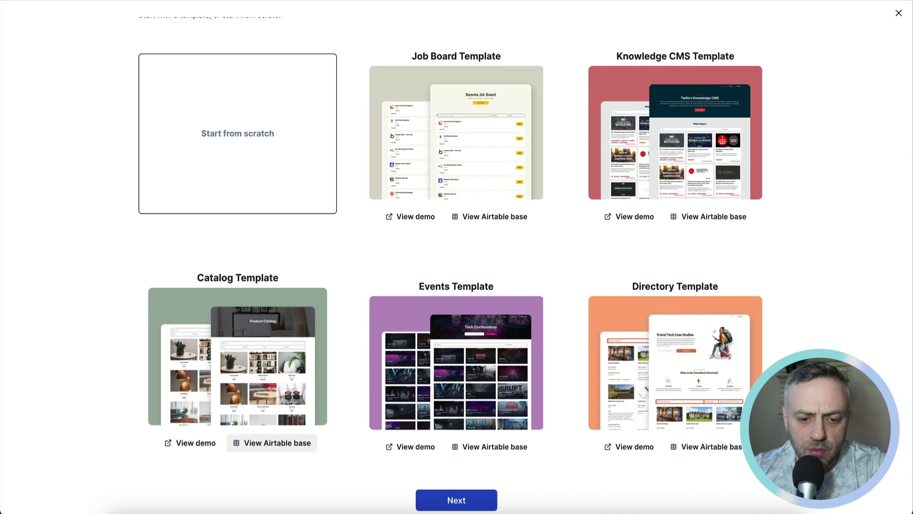
{"action": "left_click", "coordinate": [245, 329]}
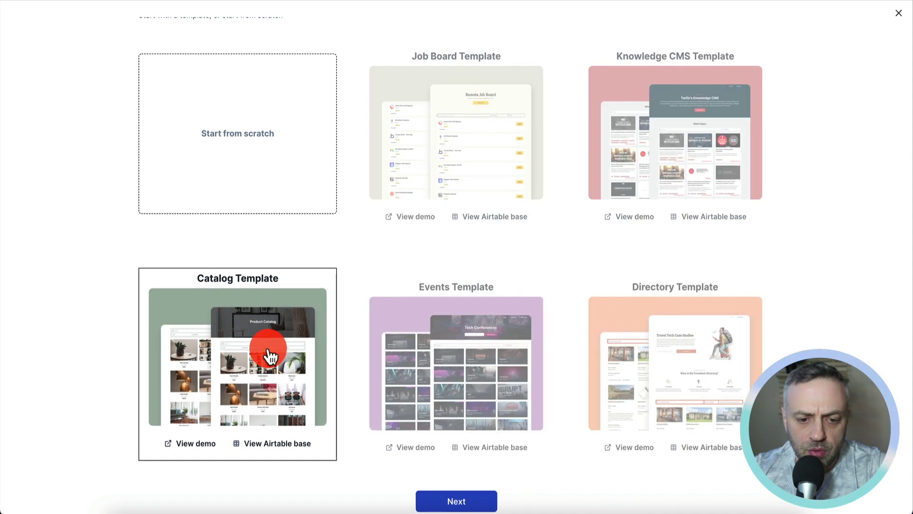
{"action": "left_click", "coordinate": [479, 502]}
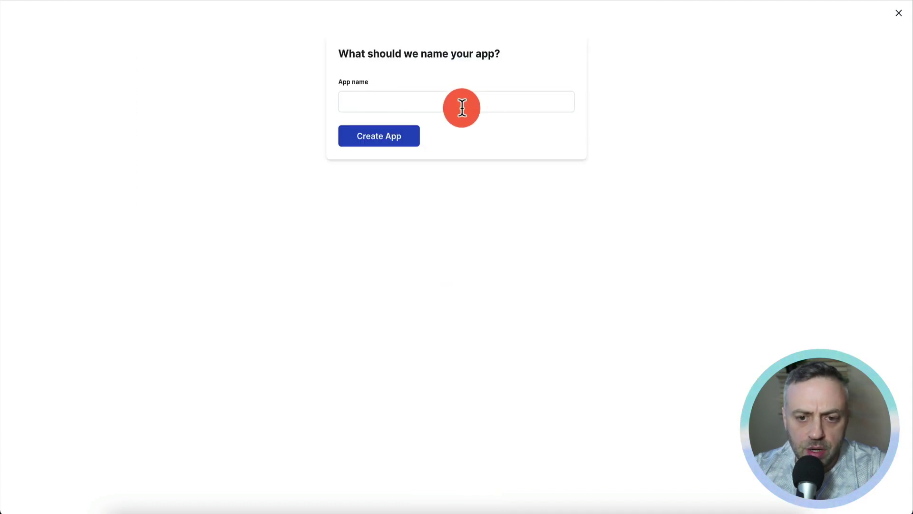
- Name the new app Stroller Reviews 2021 and create it
{"action": "left_click", "coordinate": [469, 101]}
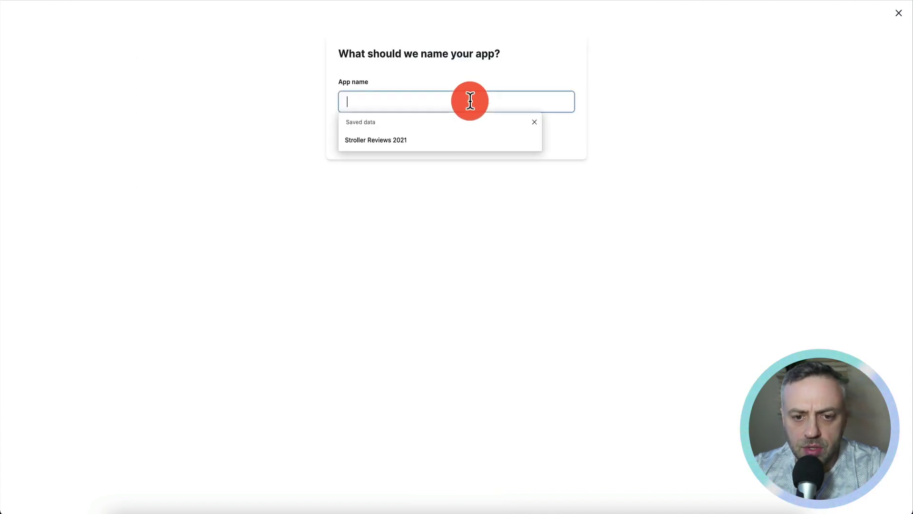
{"action": "left_click", "coordinate": [437, 140]}
{"action": "left_click", "coordinate": [395, 138]}
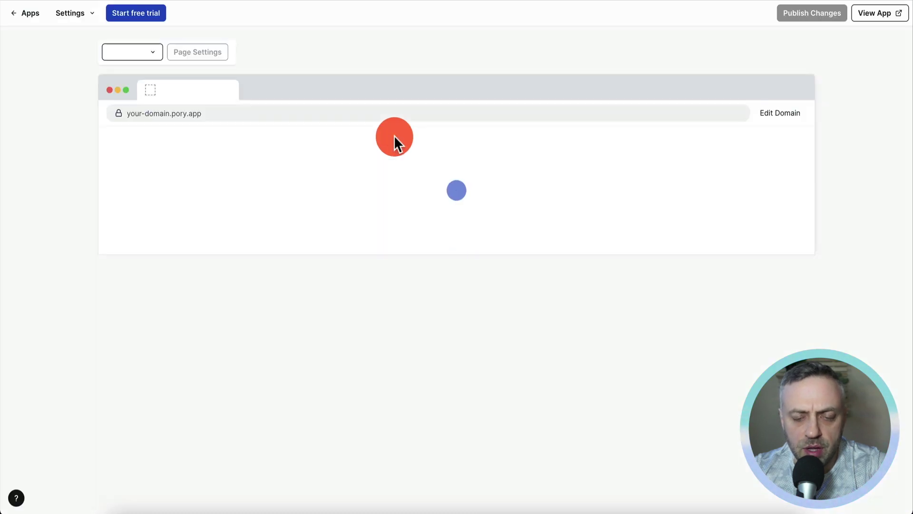
- Look over the Product Catalog template page, then create the free pory.app domain strollers2021 for viewing the app
{"action": "scroll", "coordinate": [384, 205], "scroll_direction": "down", "scroll_amount": 6}
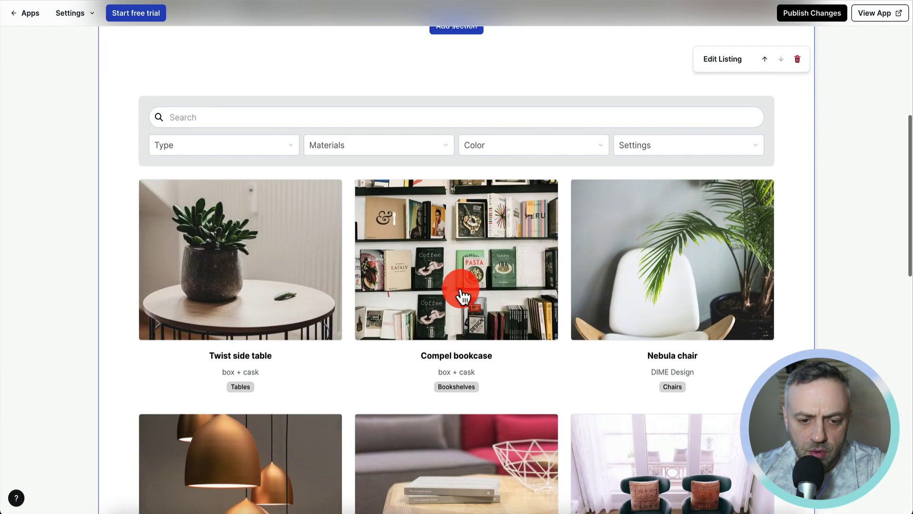
{"action": "scroll", "coordinate": [566, 198], "scroll_direction": "up", "scroll_amount": 6}
{"action": "scroll", "coordinate": [566, 199], "scroll_direction": "down", "scroll_amount": 11}
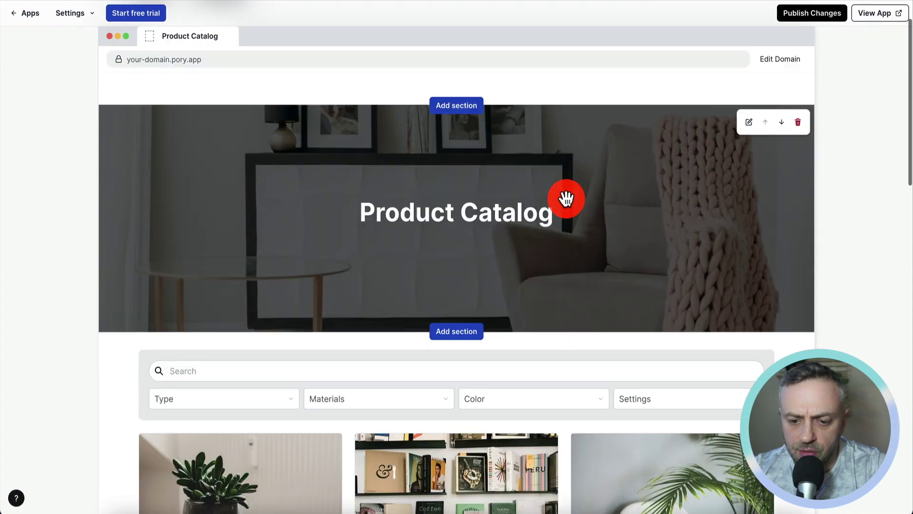
{"action": "scroll", "coordinate": [566, 198], "scroll_direction": "up", "scroll_amount": 5}
{"action": "scroll", "coordinate": [566, 198], "scroll_direction": "up", "scroll_amount": 7}
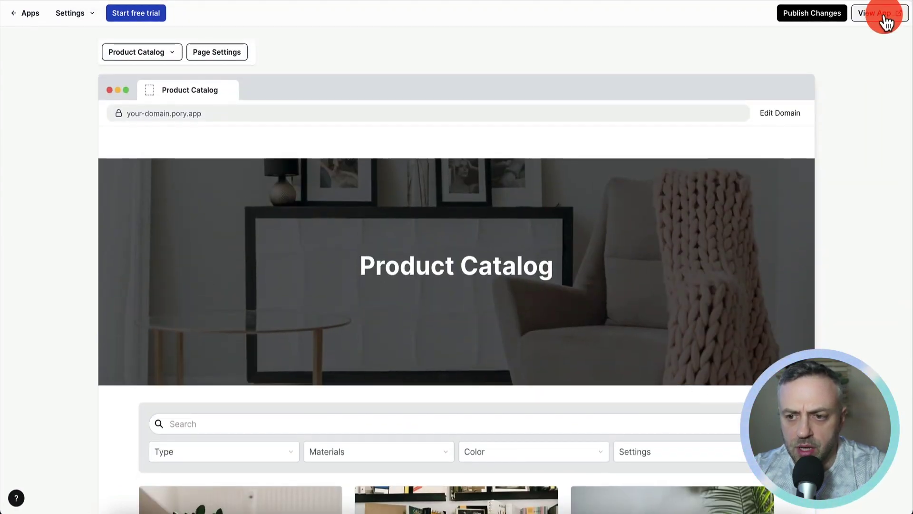
{"action": "left_click", "coordinate": [881, 12]}
{"action": "left_click", "coordinate": [105, 91]}
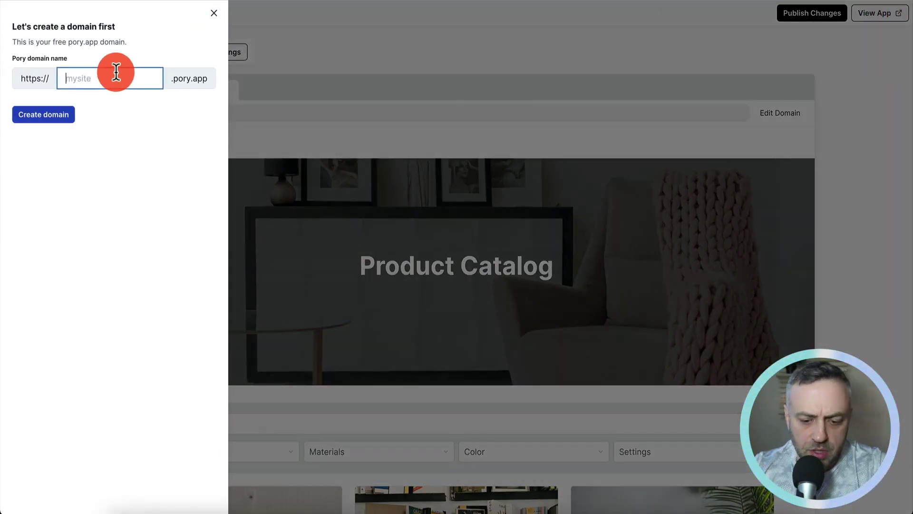
{"action": "type", "text": "strollers2021"}
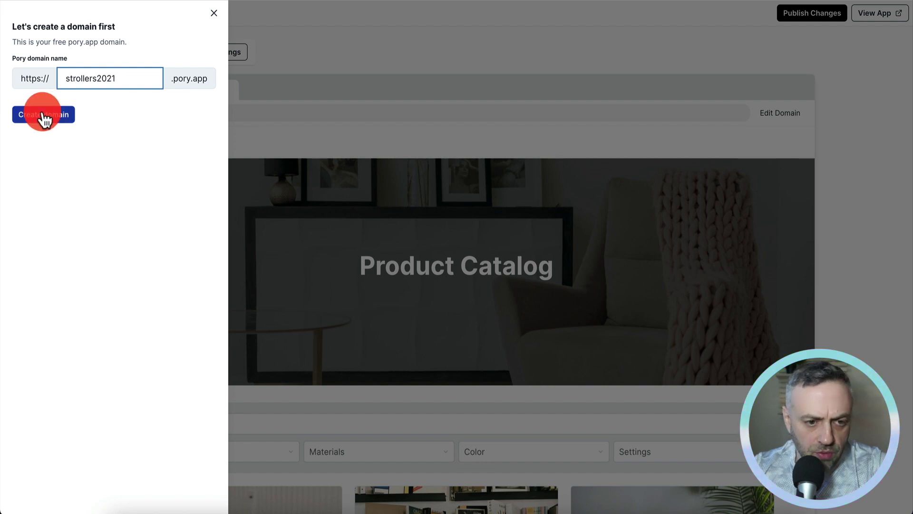
{"action": "left_click", "coordinate": [43, 115]}
{"action": "left_click", "coordinate": [47, 114]}
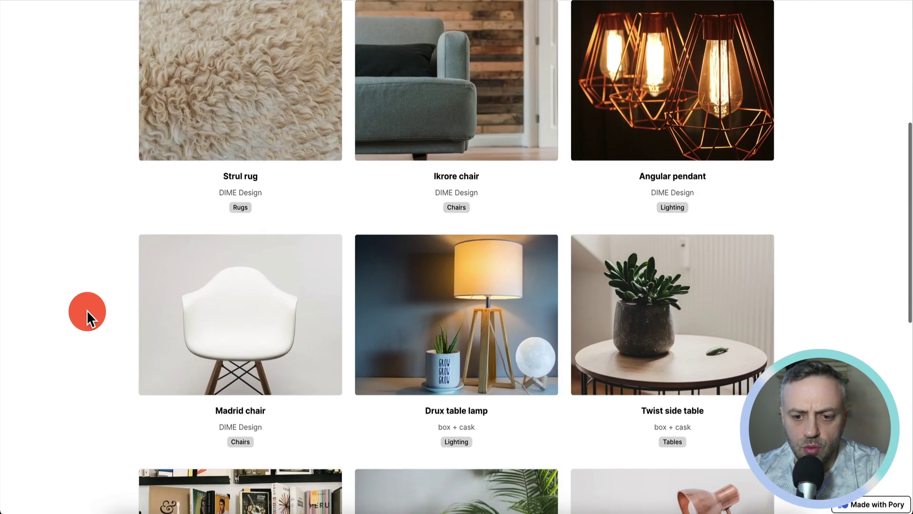
- Examine the live app's product cards, open the Ikrore chair, and look through the Furniture table in Airtable's Product catalog base
{"action": "scroll", "coordinate": [86, 314], "scroll_direction": "up", "scroll_amount": 4}
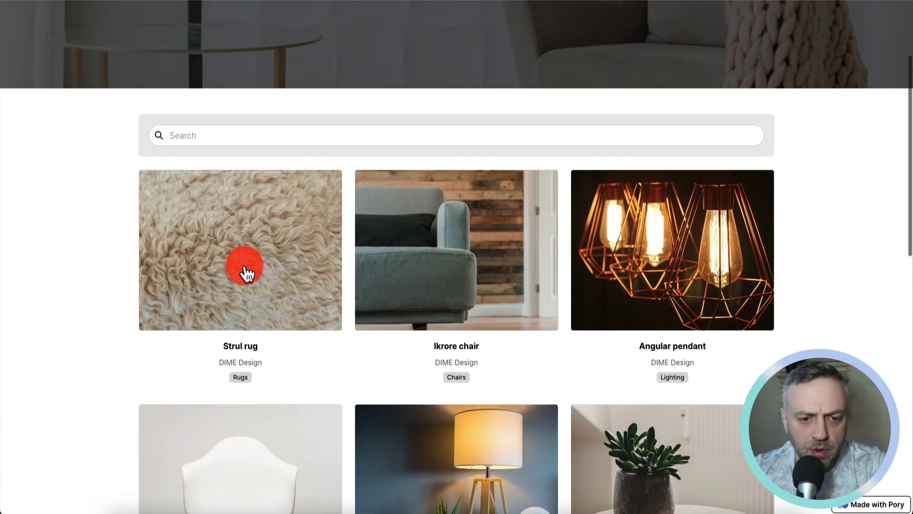
{"action": "left_click", "coordinate": [499, 251]}
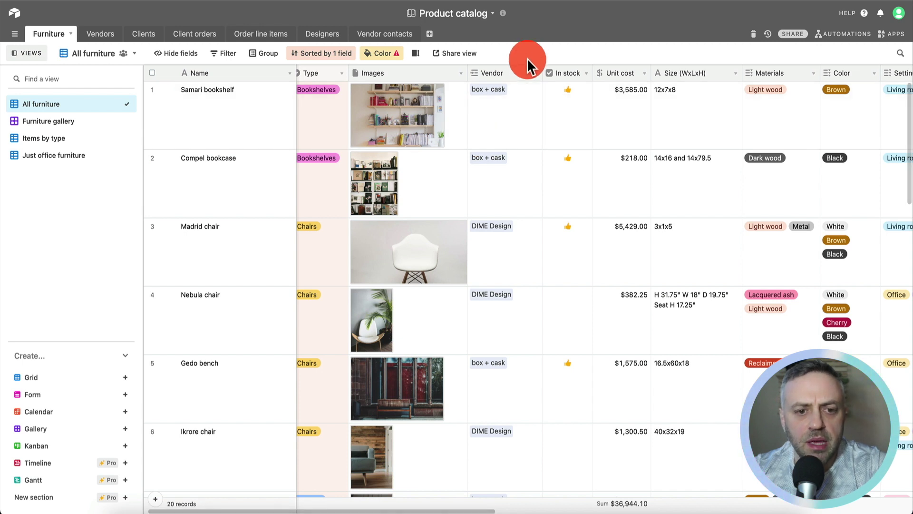
{"action": "scroll", "coordinate": [520, 214], "scroll_direction": "down", "scroll_amount": 1}
{"action": "scroll", "coordinate": [520, 214], "scroll_direction": "left", "scroll_amount": 1}
{"action": "scroll", "coordinate": [520, 214], "scroll_direction": "up", "scroll_amount": 1}
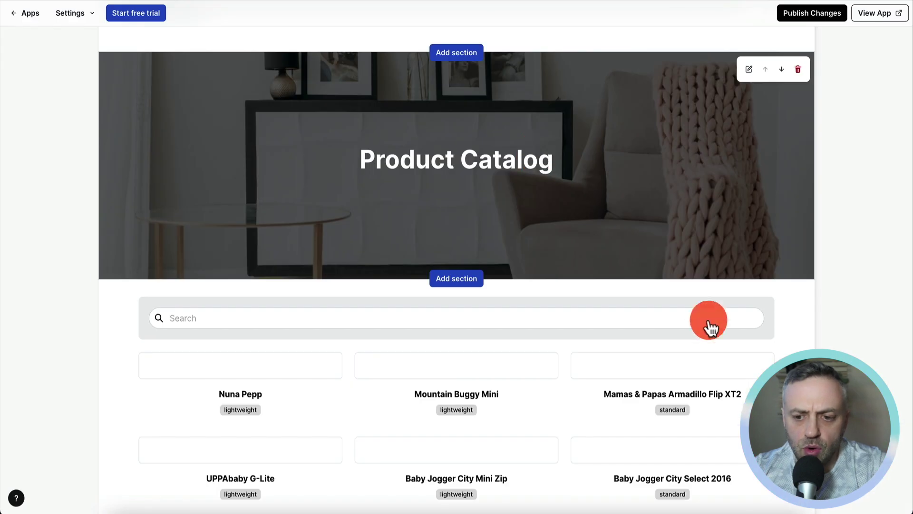
- Open the product listing's Airtable setup in Pory and check its base choices against the bases in Airtable's My First Workspace
{"action": "mouse_move", "coordinate": [724, 322]}
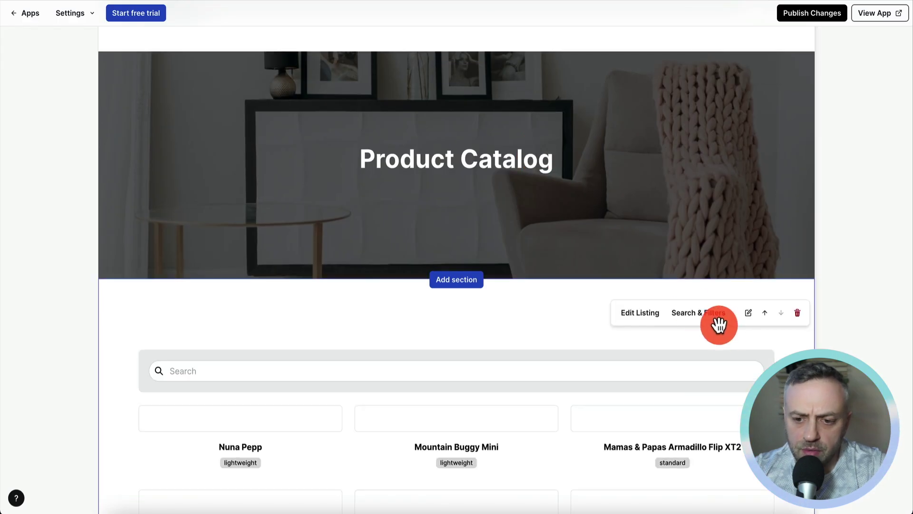
{"action": "left_click", "coordinate": [647, 314]}
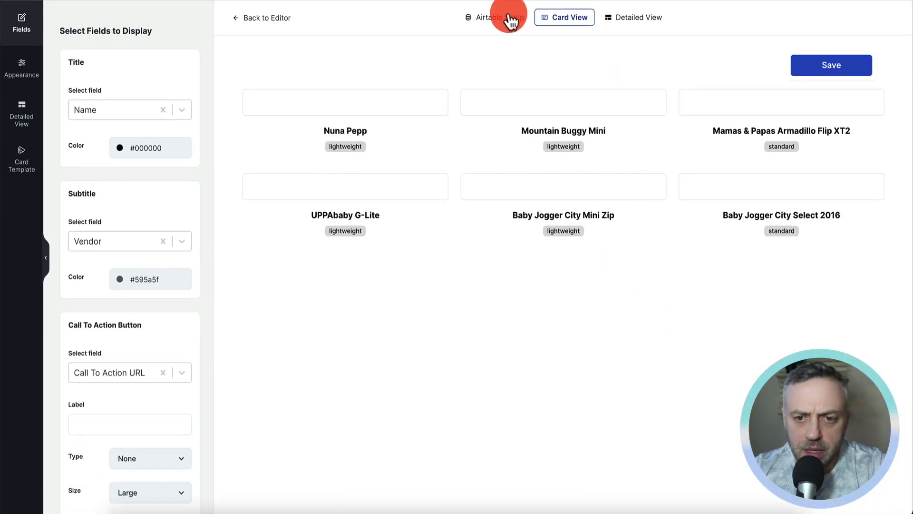
{"action": "left_click", "coordinate": [506, 18]}
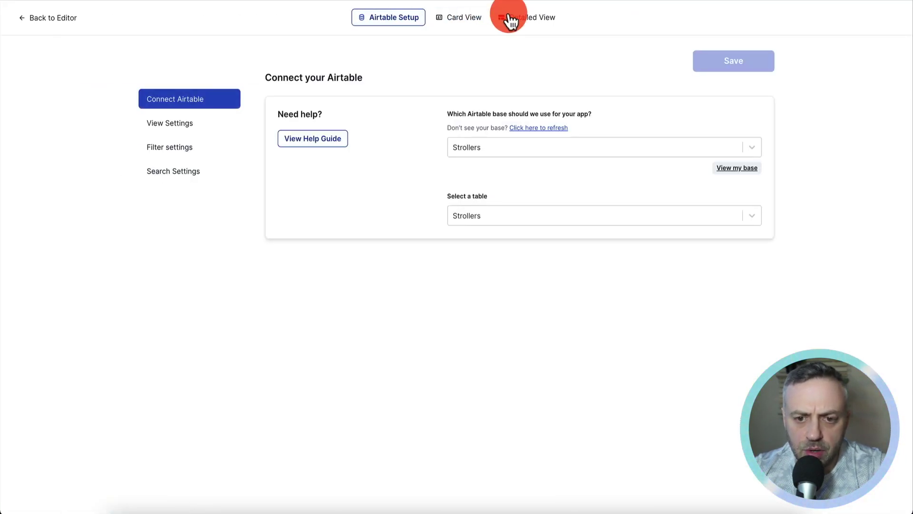
{"action": "left_click", "coordinate": [520, 147]}
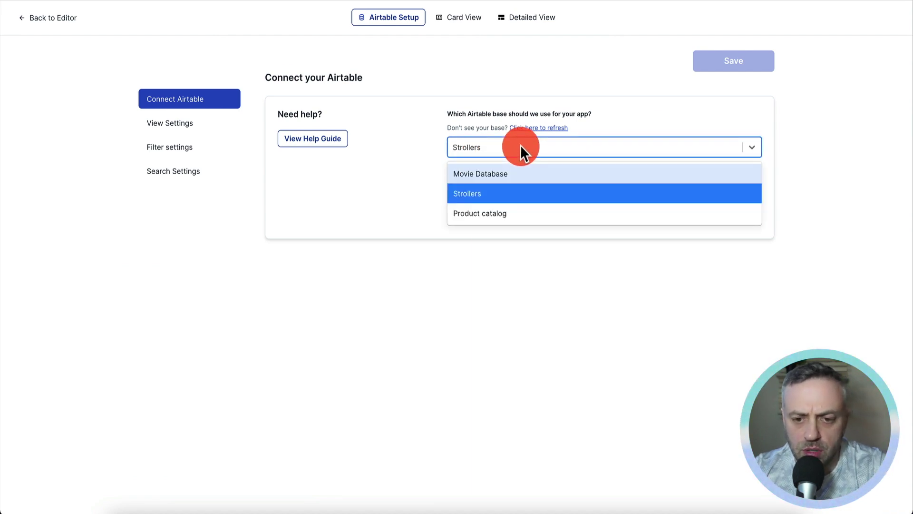
{"action": "left_click", "coordinate": [520, 147]}
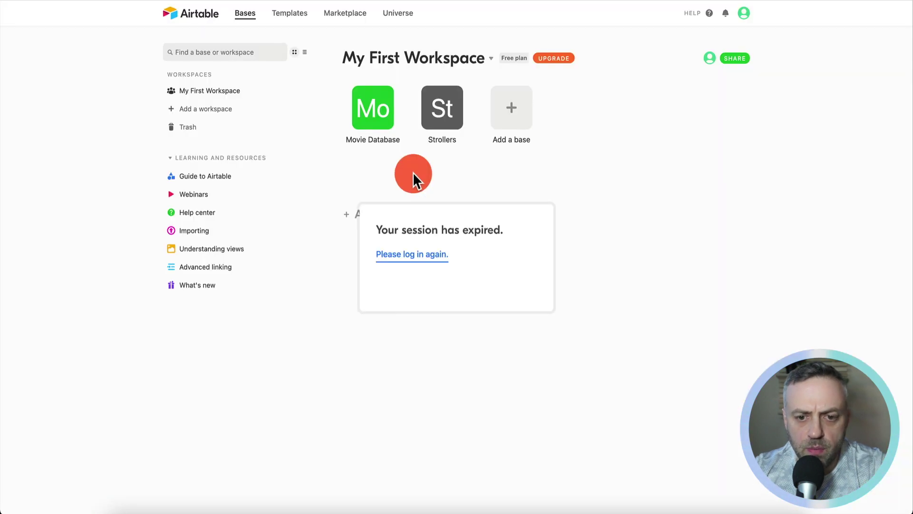
{"action": "left_click", "coordinate": [451, 115]}
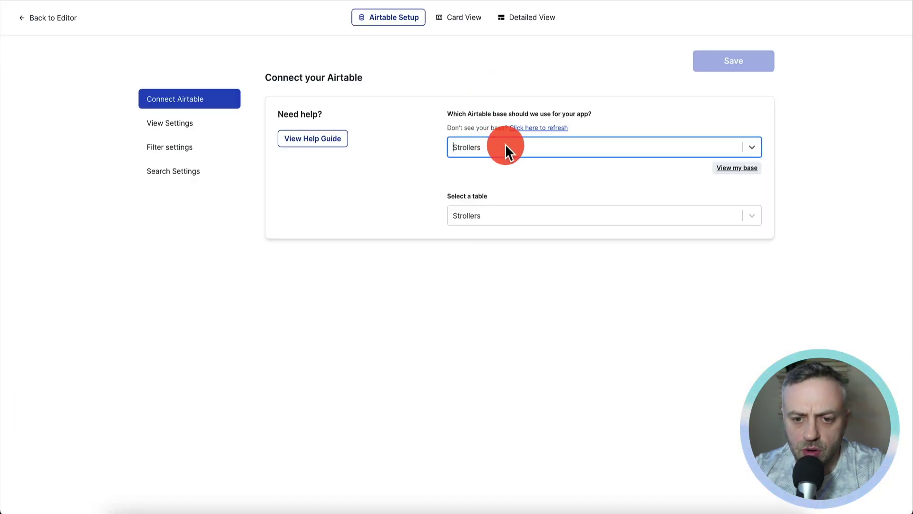
- Back in Pory, select the Strollers table for the listing, save the Airtable setup and switch to the card view settings
{"action": "left_click", "coordinate": [507, 215]}
{"action": "left_click", "coordinate": [495, 243]}
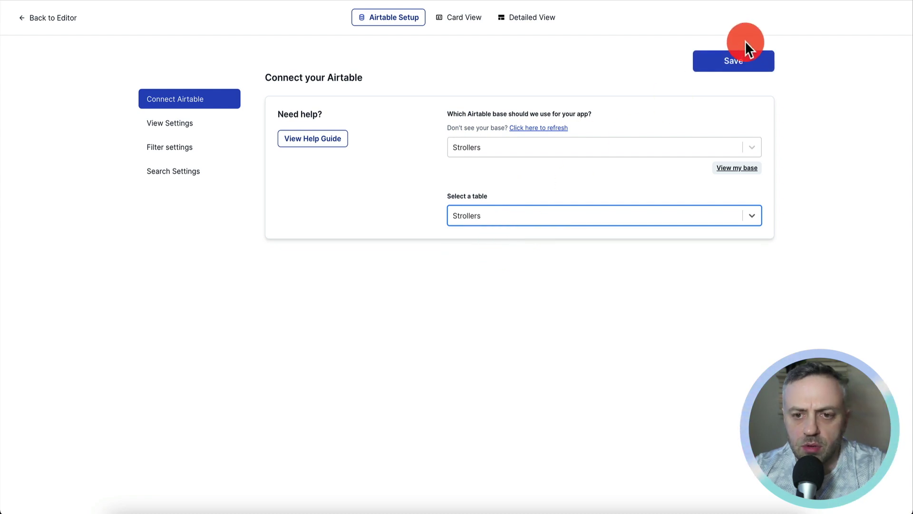
{"action": "left_click", "coordinate": [739, 60]}
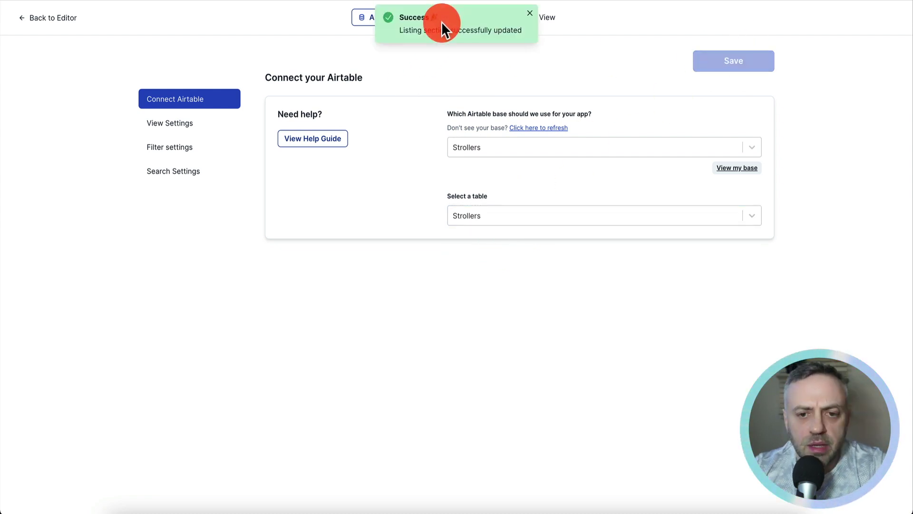
{"action": "left_click", "coordinate": [531, 14]}
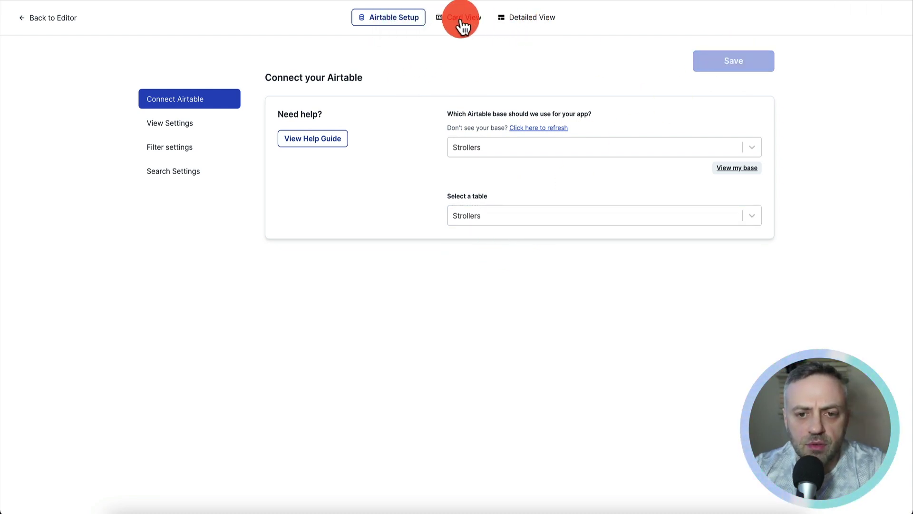
{"action": "left_click", "coordinate": [460, 22]}
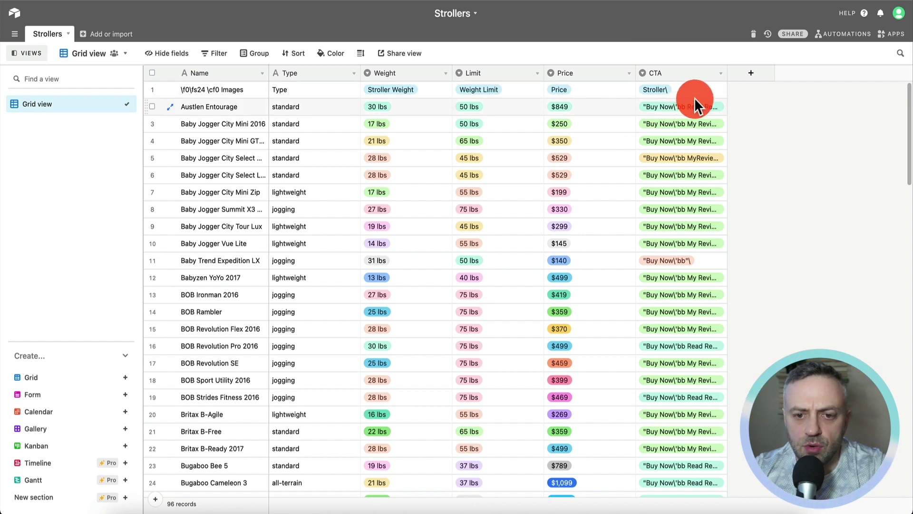
- In Airtable's Strollers base, delete the first record containing the leftover imported header text
{"action": "left_click", "coordinate": [681, 92]}
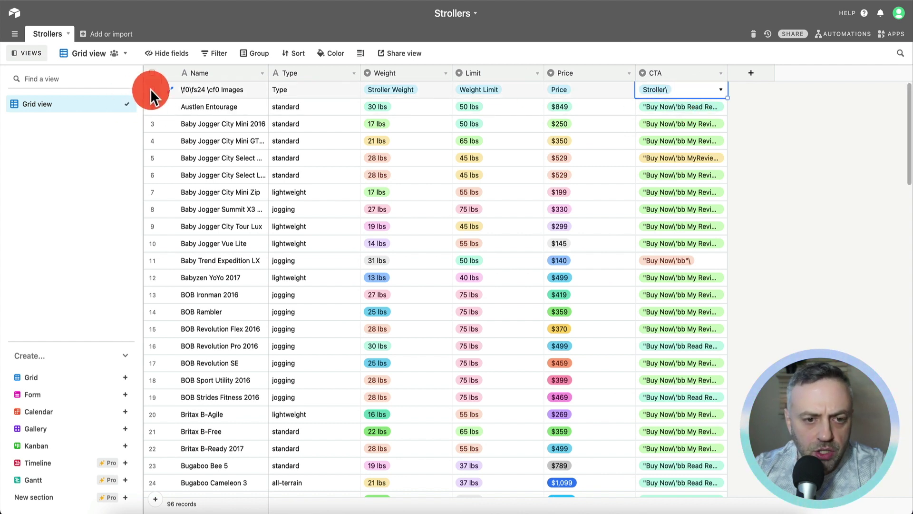
{"action": "left_click", "coordinate": [152, 90]}
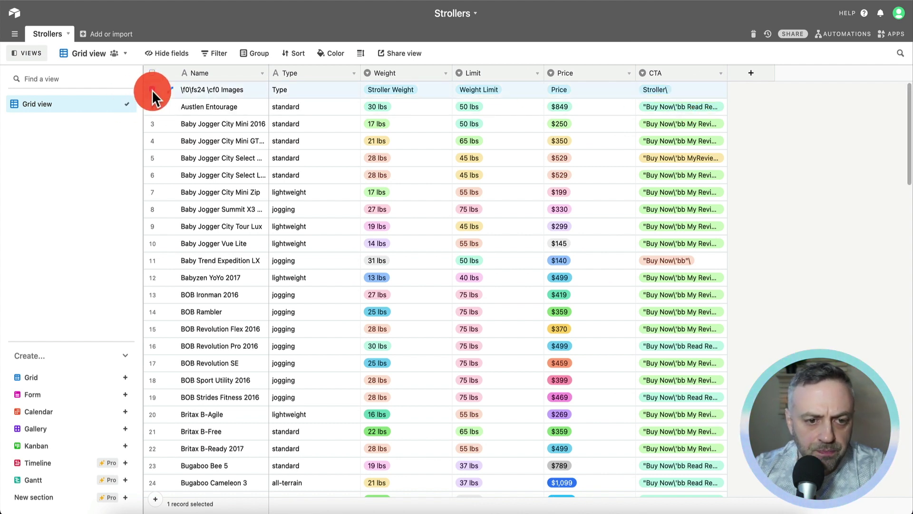
{"action": "right_click", "coordinate": [152, 90]}
{"action": "left_click", "coordinate": [179, 208]}
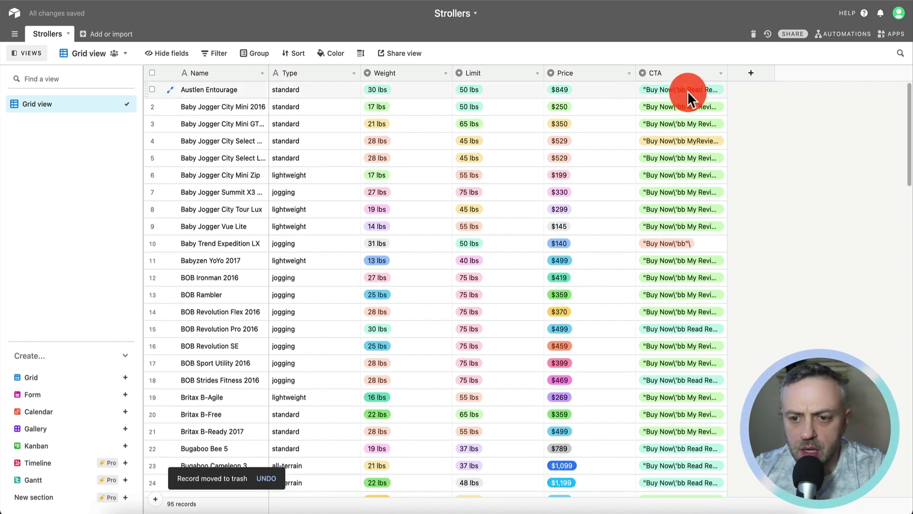
- Change the CTA field's type from single select to URL and save the conversion
{"action": "left_click", "coordinate": [687, 91]}
{"action": "left_click", "coordinate": [687, 93]}
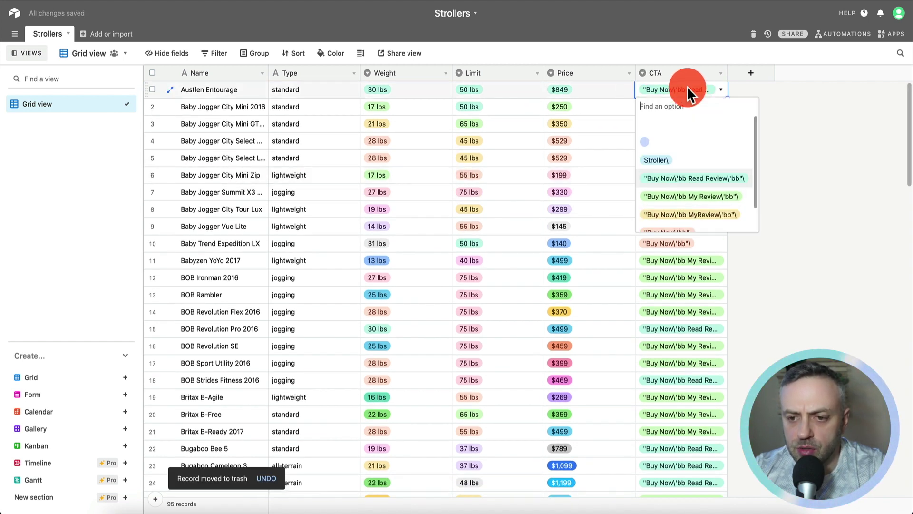
{"action": "left_click", "coordinate": [677, 71]}
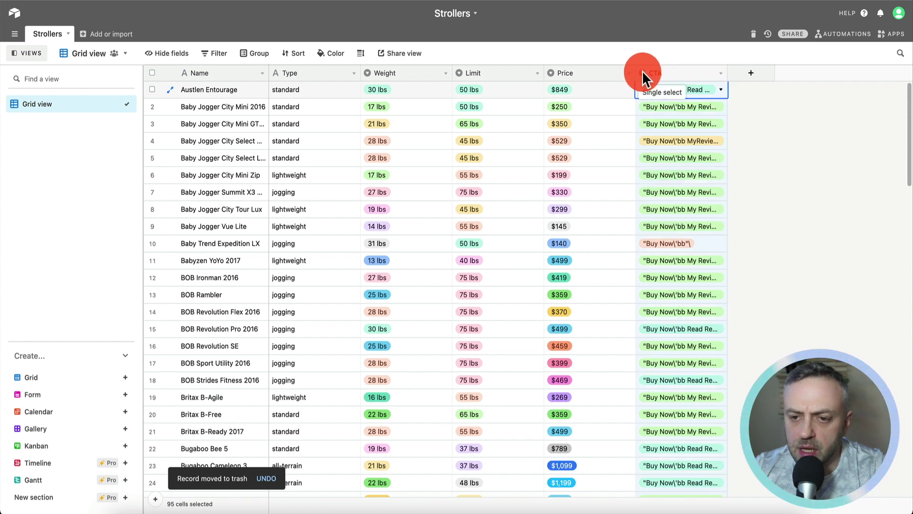
{"action": "left_click", "coordinate": [720, 73]}
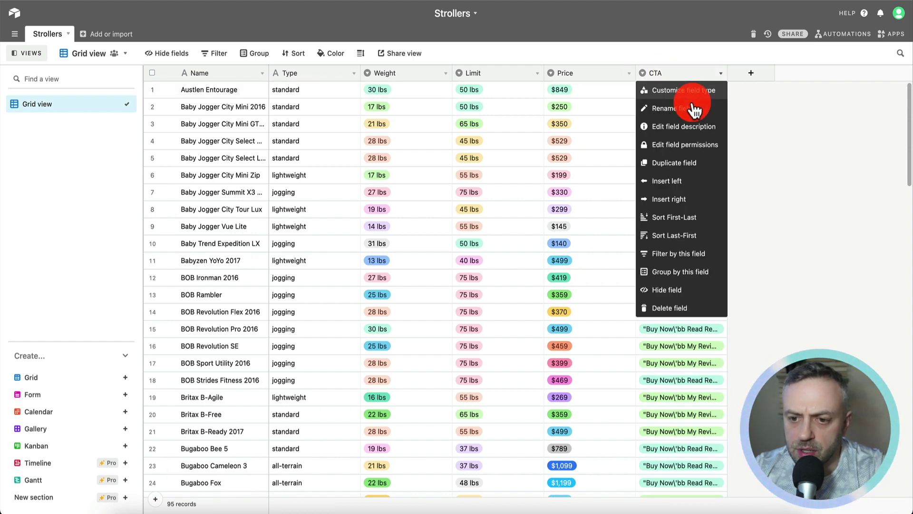
{"action": "left_click", "coordinate": [692, 88]}
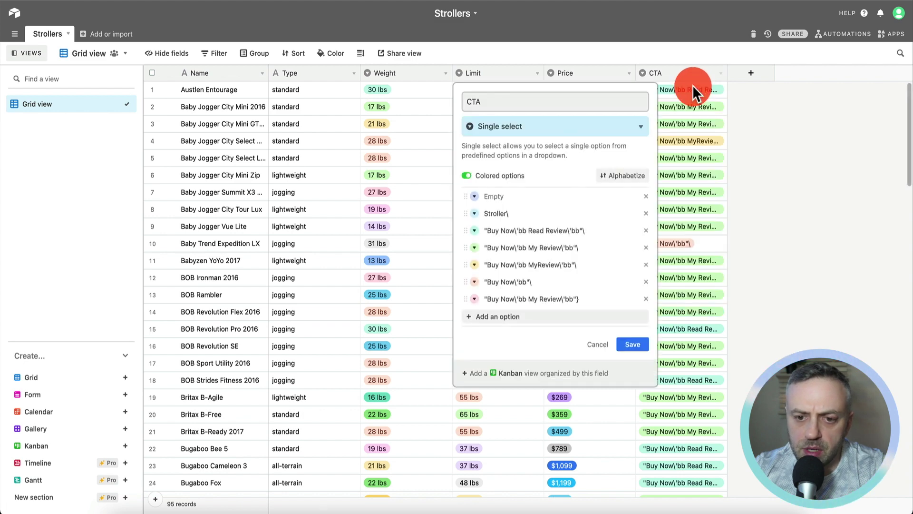
{"action": "left_click", "coordinate": [543, 128]}
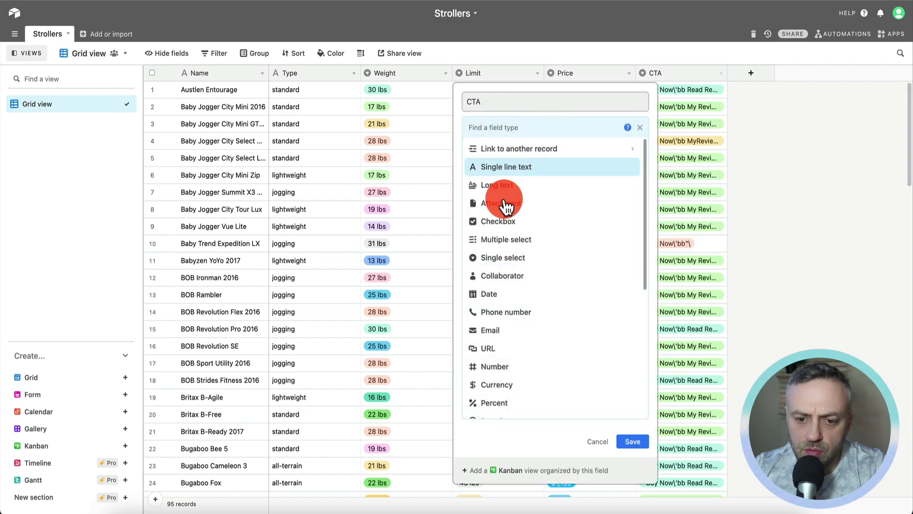
{"action": "left_click", "coordinate": [499, 349]}
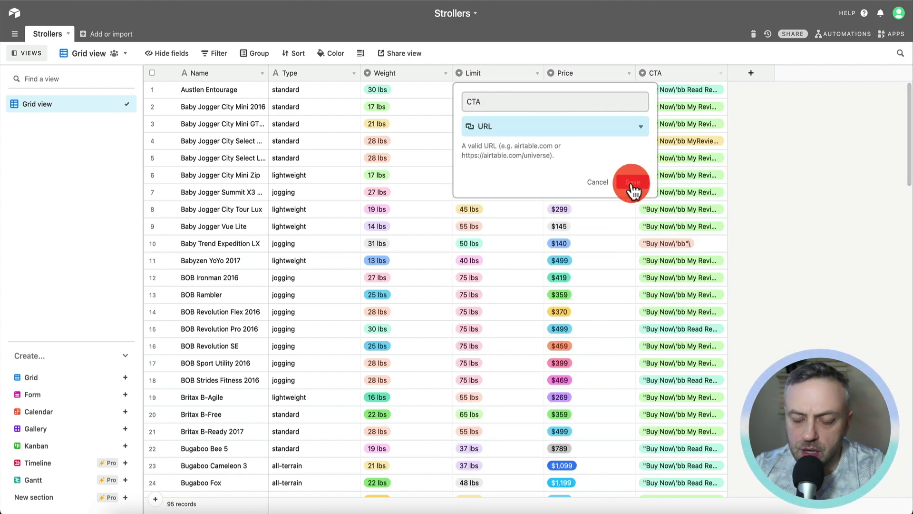
{"action": "left_click", "coordinate": [632, 183]}
{"action": "left_click", "coordinate": [546, 301]}
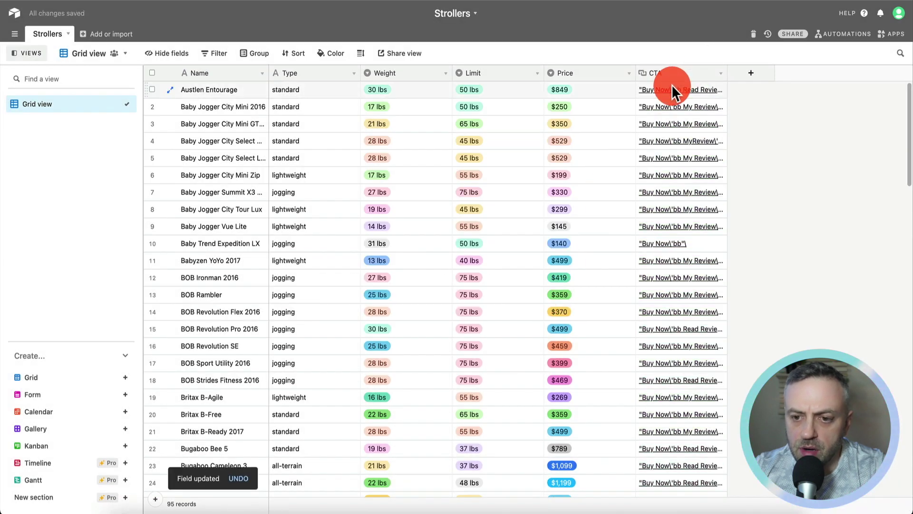
{"action": "left_click", "coordinate": [672, 88]}
{"action": "key", "text": "Delete"}
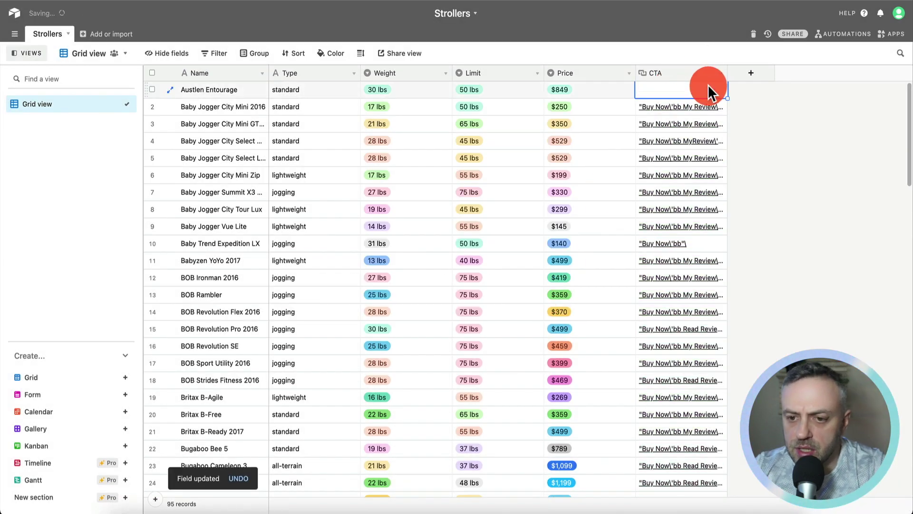
{"action": "type", "text": "https://google.com"}
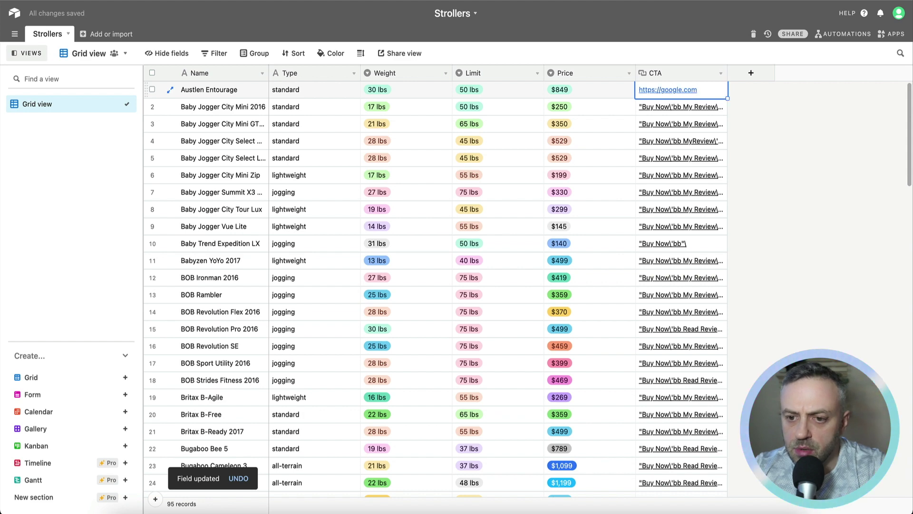
- Fill the first record's CTA link down through all the remaining stroller records, confirming the overwrite
{"action": "key", "text": "ctrl+c"}
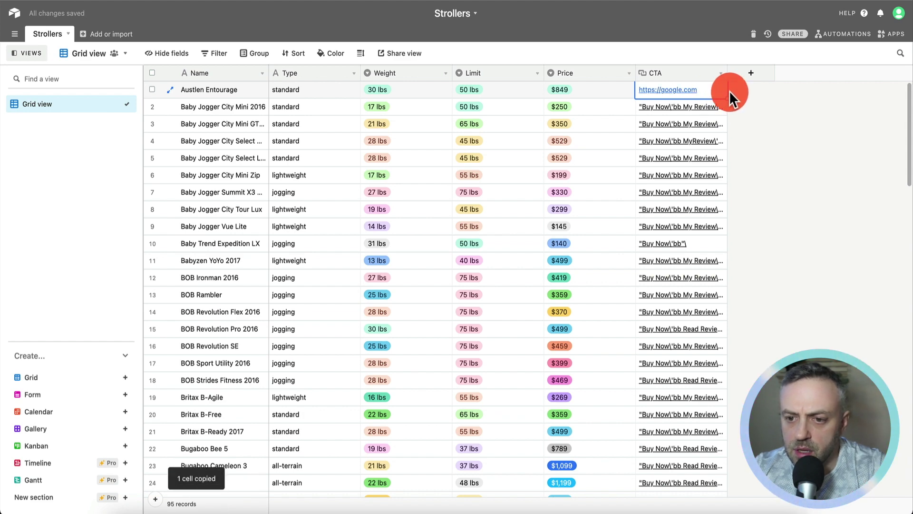
{"action": "left_click_drag", "start_coordinate": [728, 98], "coordinate": [718, 408]}
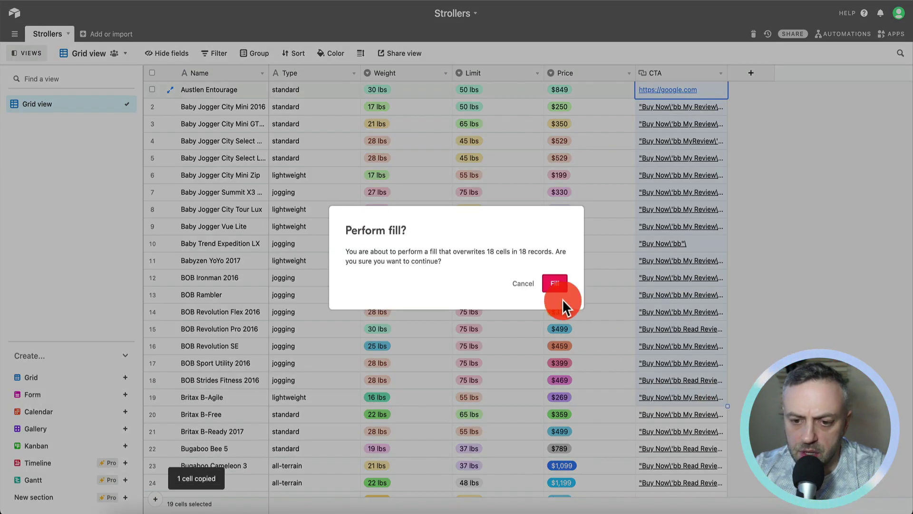
{"action": "left_click", "coordinate": [555, 283]}
{"action": "scroll", "coordinate": [735, 284], "scroll_direction": "down", "scroll_amount": 12}
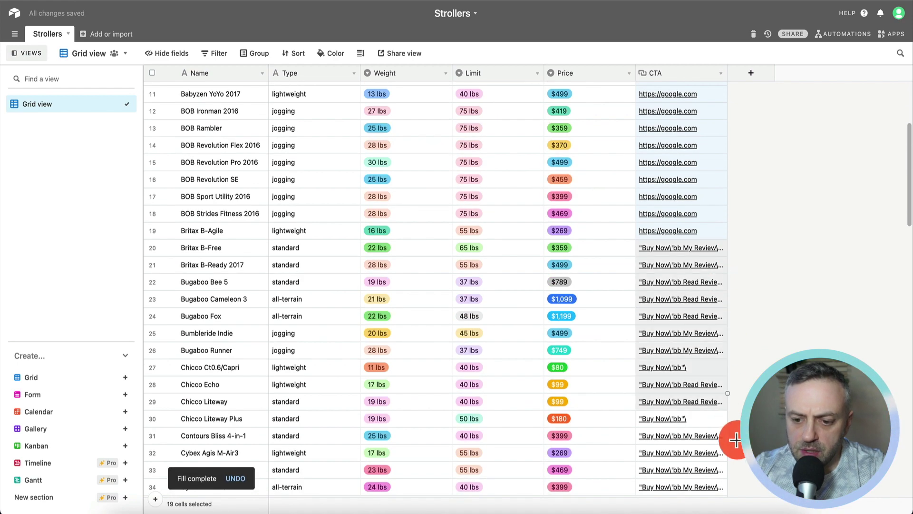
{"action": "scroll", "coordinate": [724, 402], "scroll_direction": "down", "scroll_amount": 14}
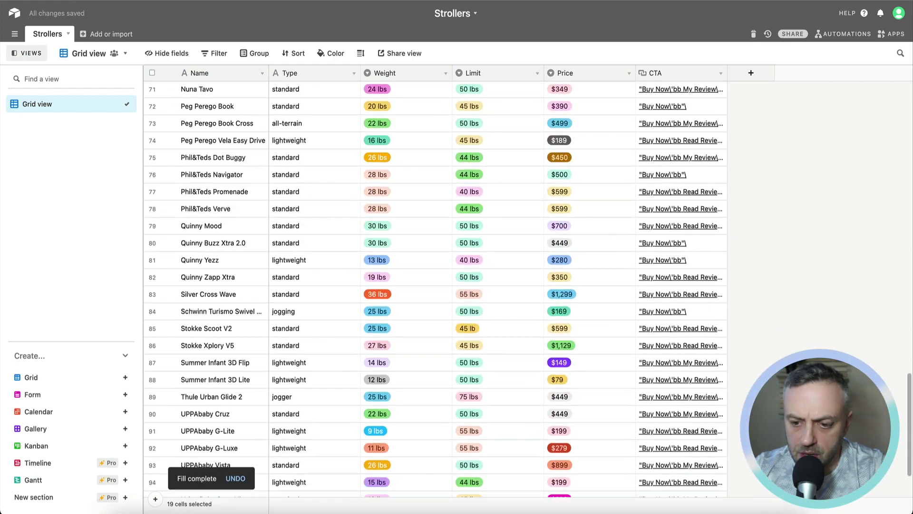
{"action": "left_click_drag", "start_coordinate": [724, 401], "coordinate": [723, 417]}
{"action": "left_click", "coordinate": [552, 281]}
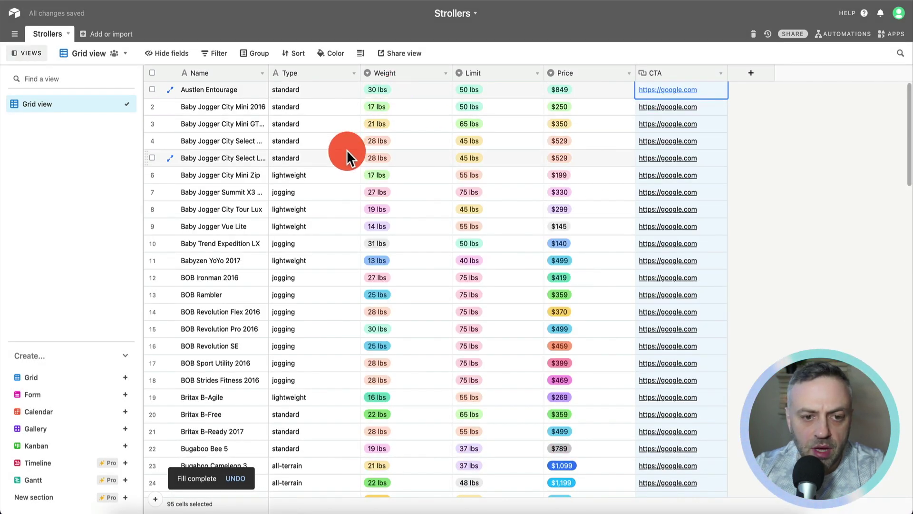
- Convert the Type field to single select and check the options offered for the Austlen Entourage record
{"action": "left_click", "coordinate": [353, 74]}
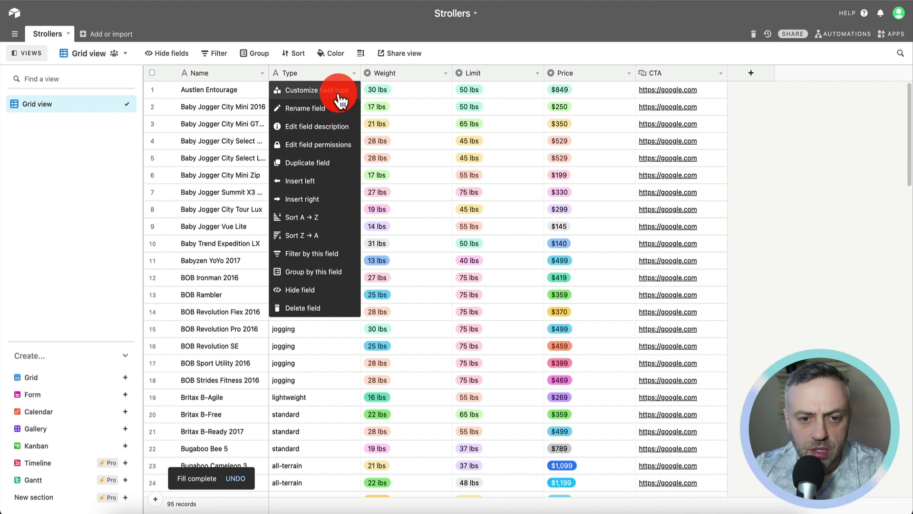
{"action": "left_click", "coordinate": [341, 89]}
{"action": "left_click", "coordinate": [381, 128]}
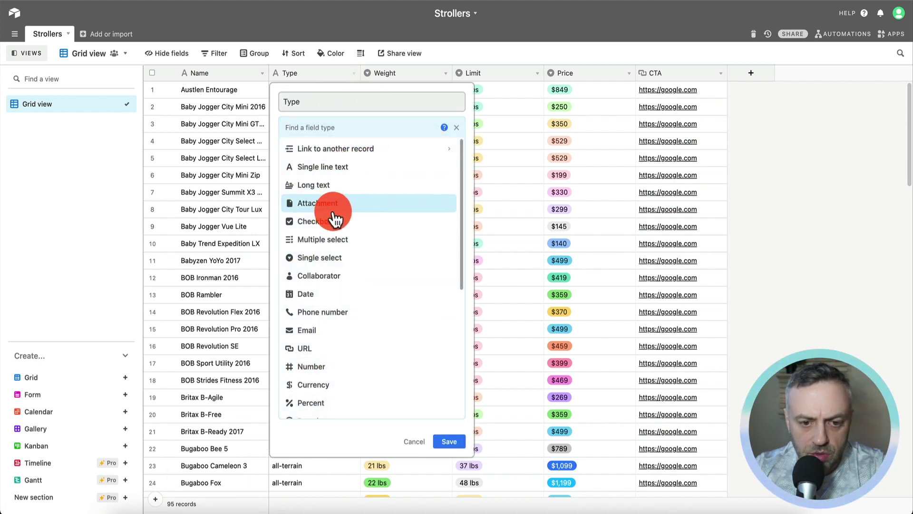
{"action": "left_click", "coordinate": [331, 255]}
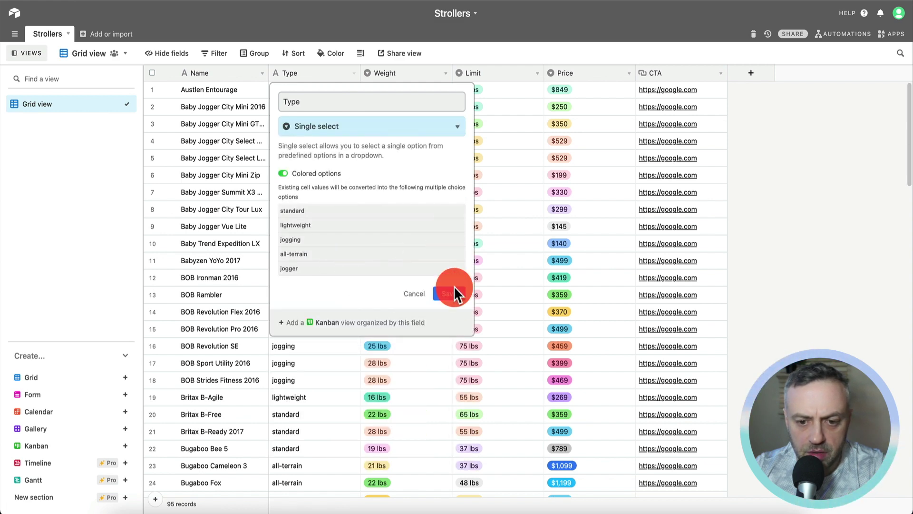
{"action": "left_click", "coordinate": [457, 291]}
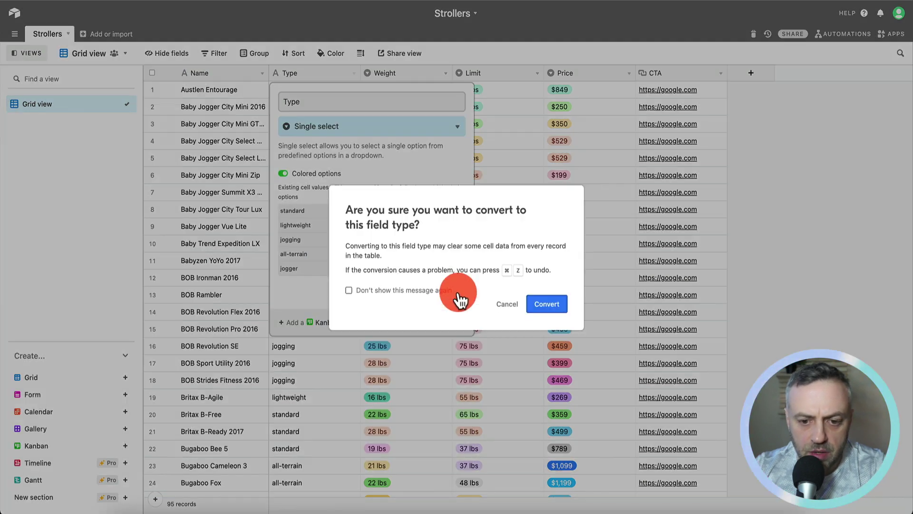
{"action": "left_click", "coordinate": [546, 306]}
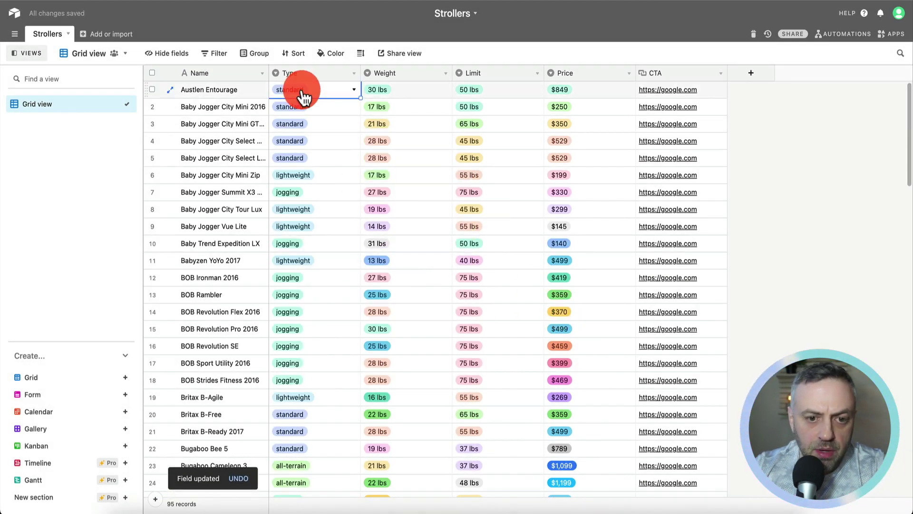
{"action": "left_click", "coordinate": [337, 91]}
{"action": "left_click", "coordinate": [338, 90]}
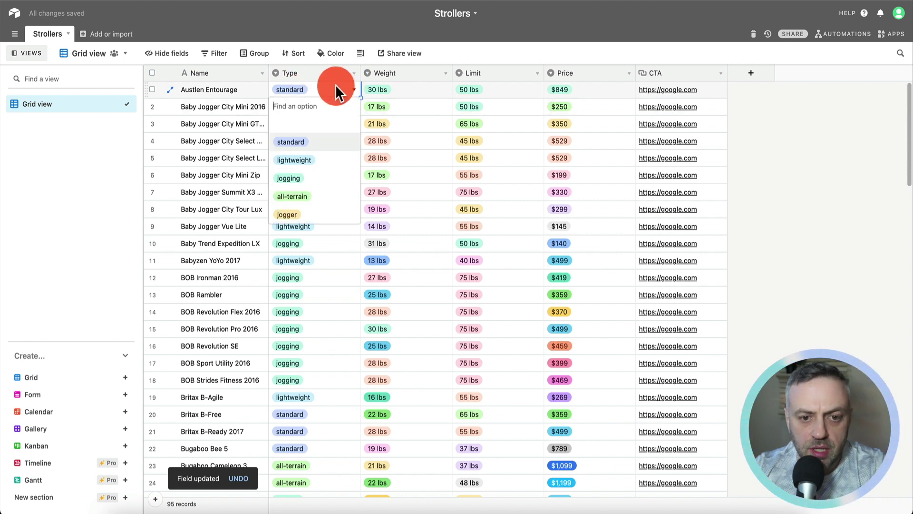
{"action": "key", "text": "Escape"}
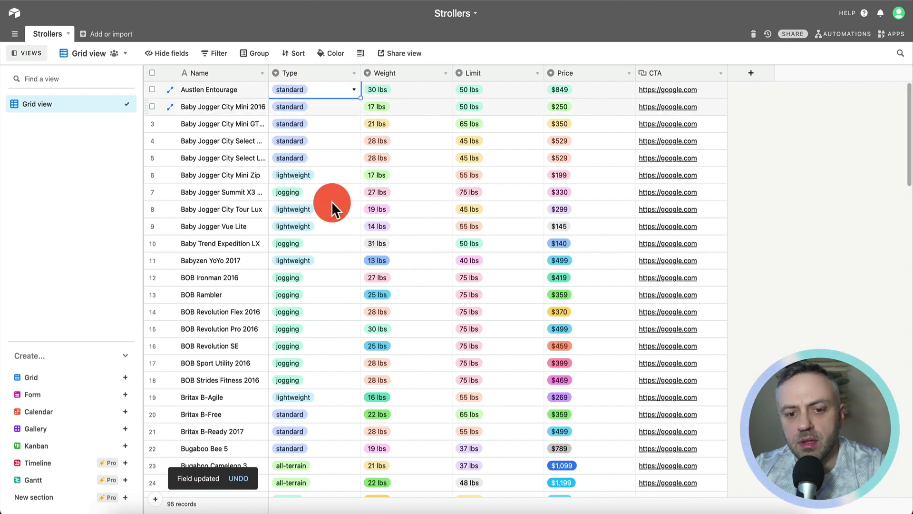
- Change the Weight field's type from single select to Number and confirm the conversion
{"action": "left_click", "coordinate": [446, 73]}
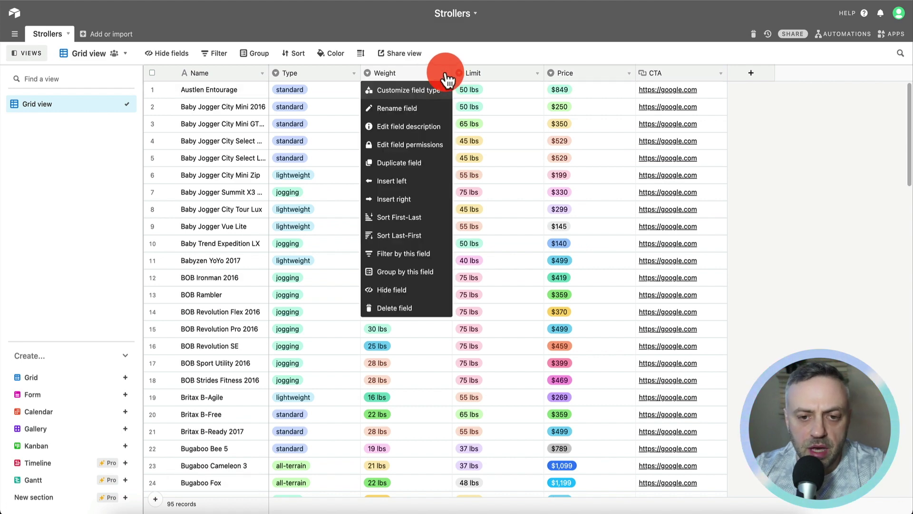
{"action": "left_click", "coordinate": [415, 93]}
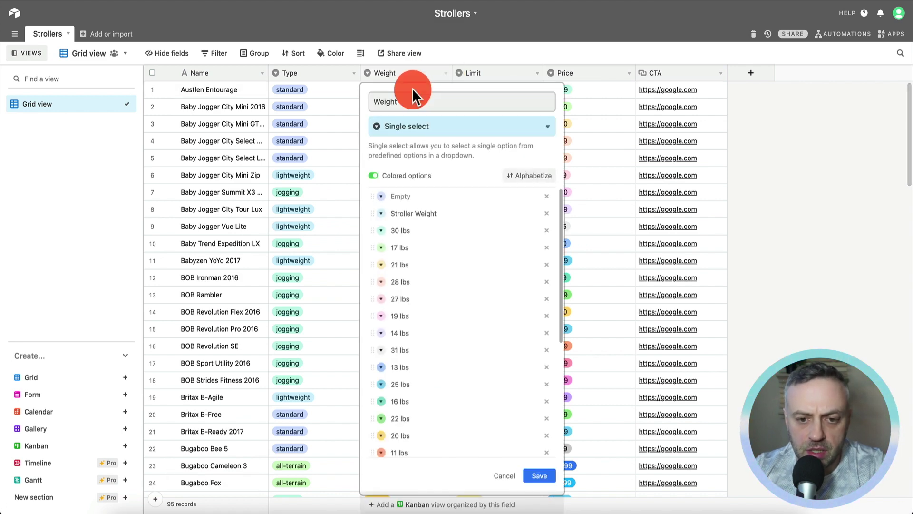
{"action": "left_click", "coordinate": [452, 136]}
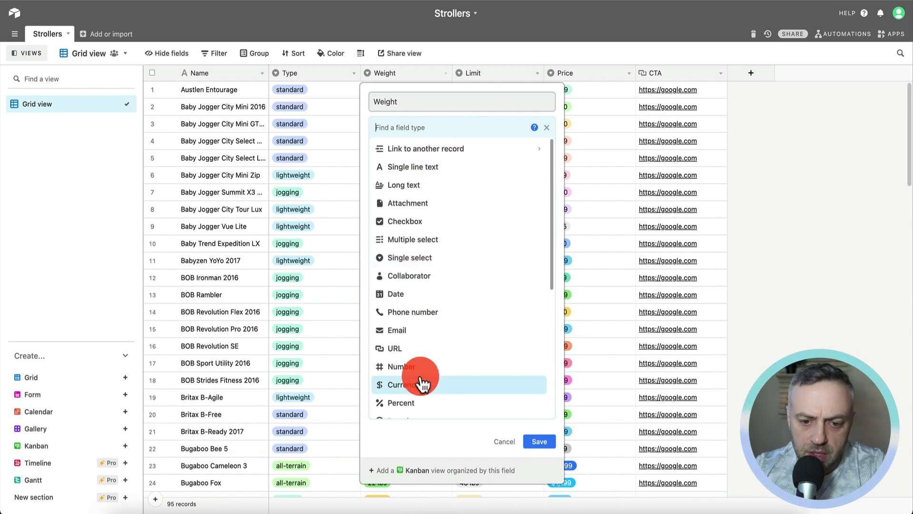
{"action": "left_click", "coordinate": [428, 368]}
{"action": "left_click", "coordinate": [539, 258]}
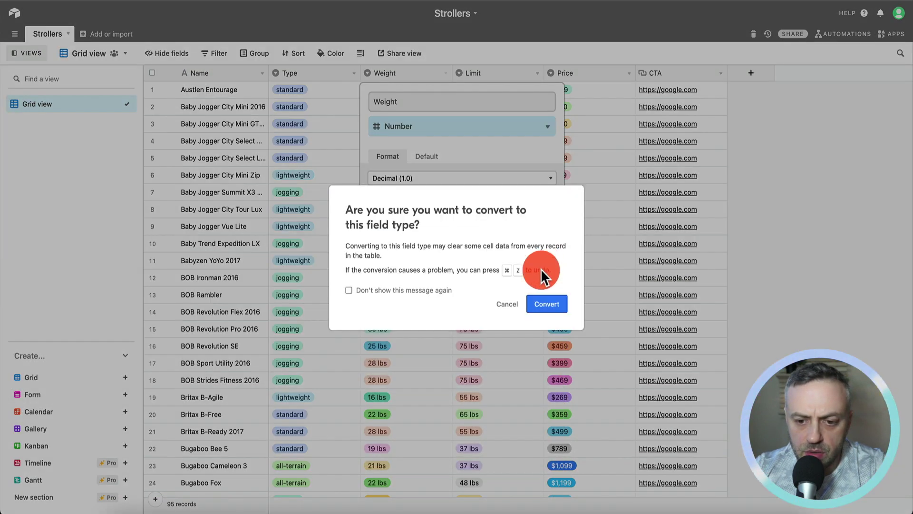
{"action": "left_click", "coordinate": [552, 304]}
- Change the Limit field's type from single select to Number and save it
{"action": "right_click", "coordinate": [514, 72]}
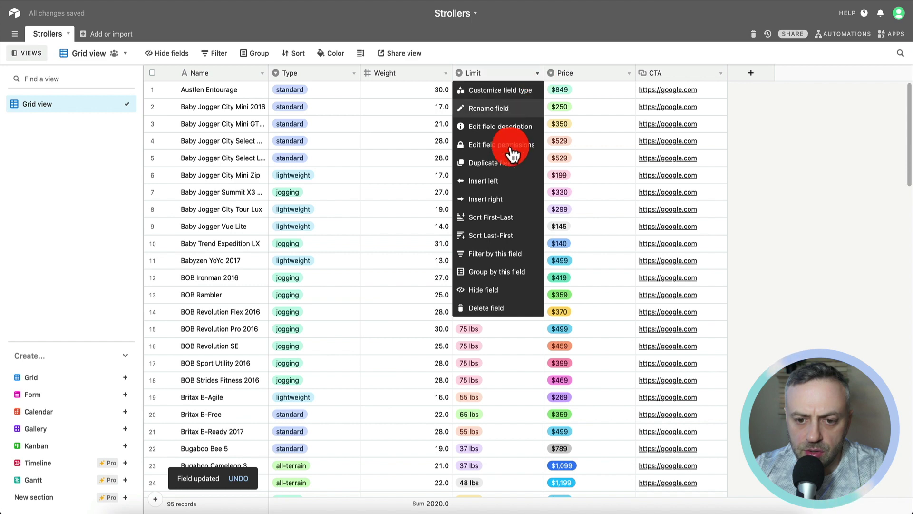
{"action": "left_click", "coordinate": [526, 91]}
{"action": "left_click", "coordinate": [546, 126]}
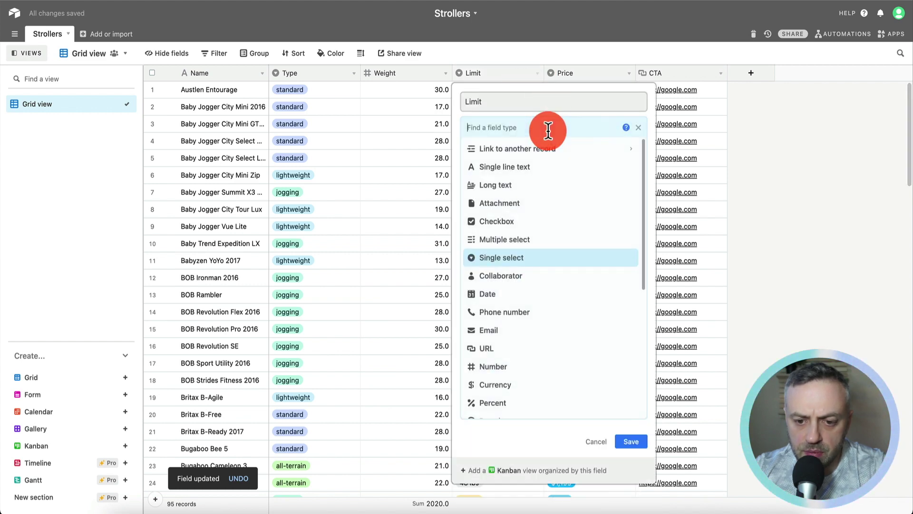
{"action": "left_click", "coordinate": [551, 375]}
{"action": "left_click", "coordinate": [635, 259]}
- Convert the Price field to Currency with the $ symbol and $1.00 precision
{"action": "left_click", "coordinate": [609, 72]}
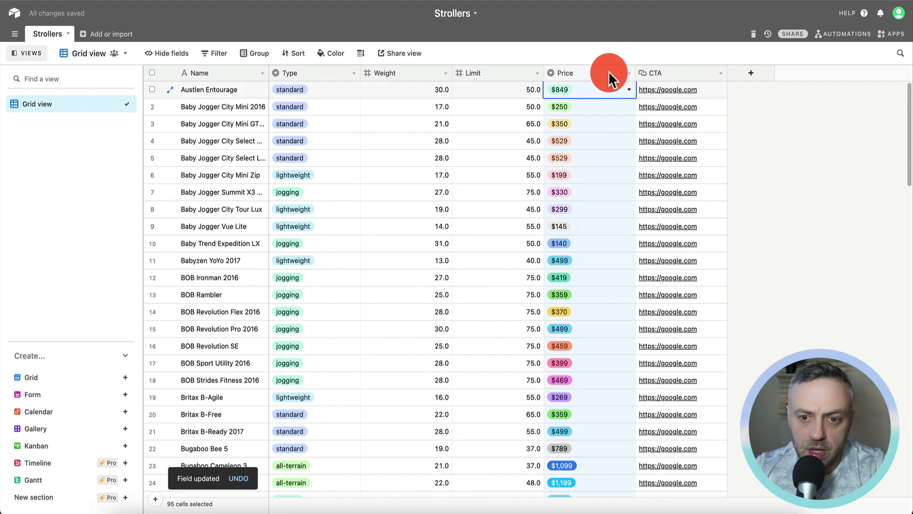
{"action": "left_click", "coordinate": [623, 74]}
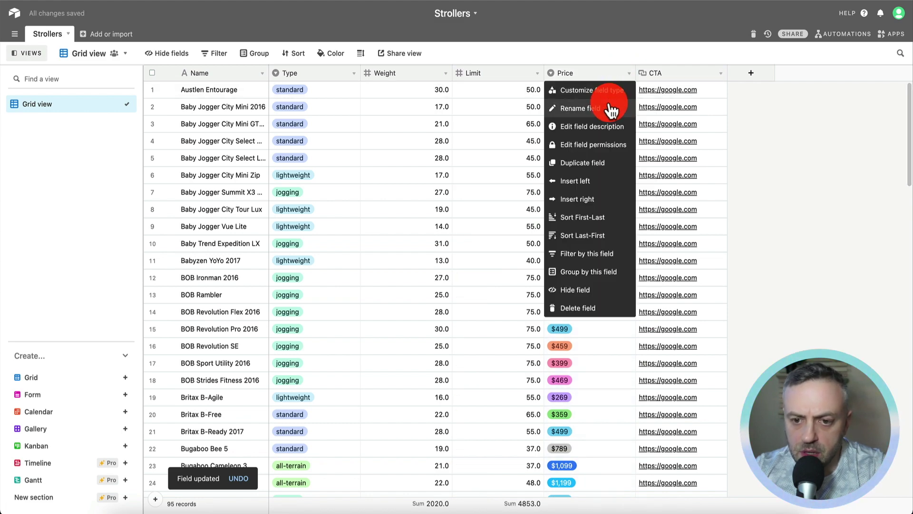
{"action": "left_click", "coordinate": [613, 89]}
{"action": "left_click", "coordinate": [599, 127]}
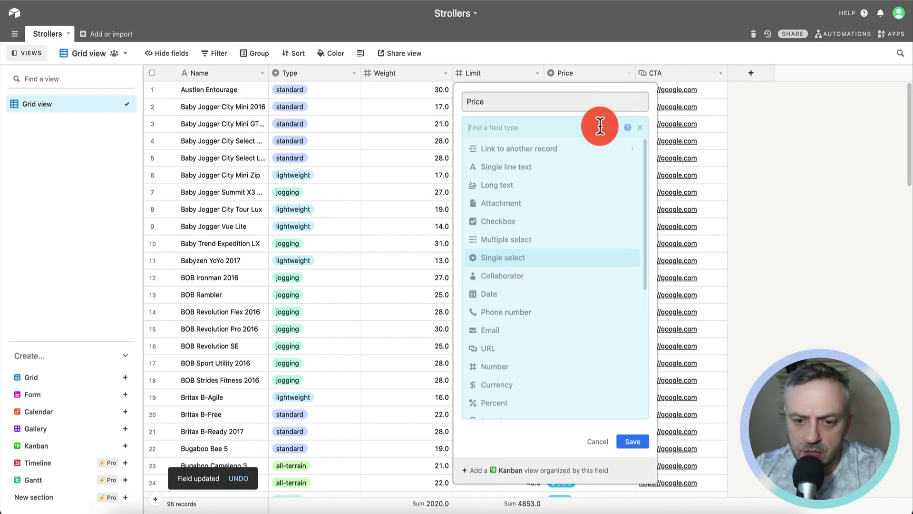
{"action": "scroll", "coordinate": [566, 252], "scroll_direction": "down", "scroll_amount": 3}
{"action": "left_click", "coordinate": [546, 251]}
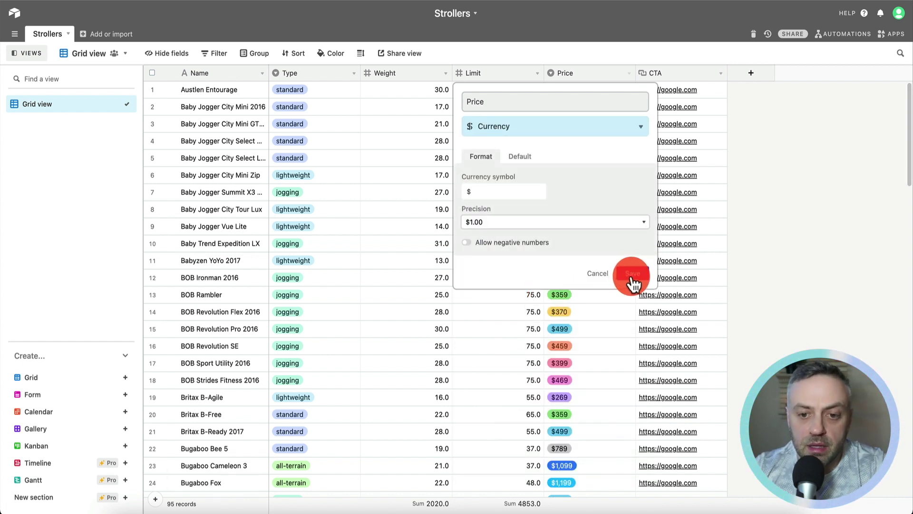
{"action": "left_click", "coordinate": [634, 277]}
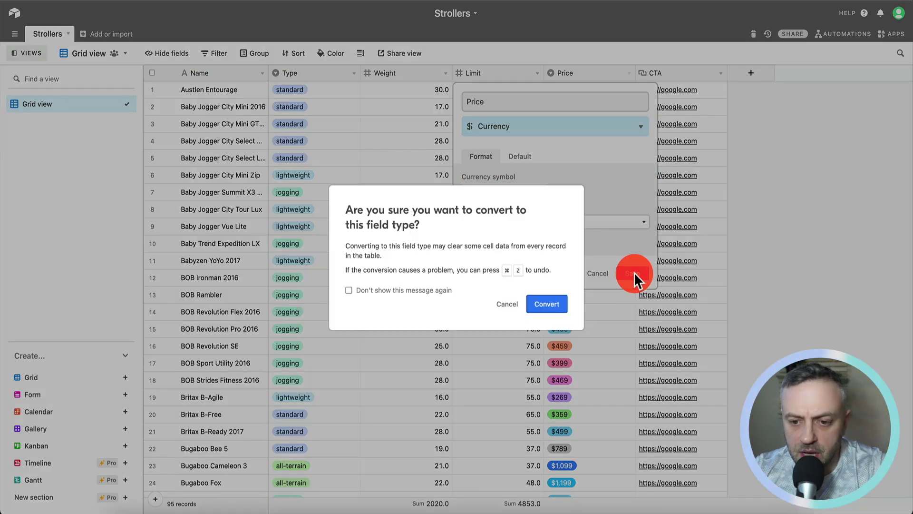
{"action": "left_click", "coordinate": [548, 305]}
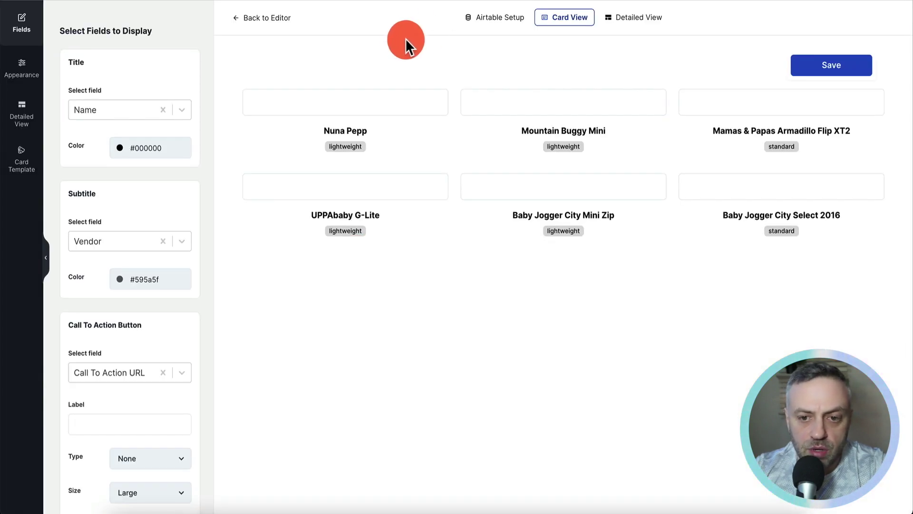
- In Pory, reselect the Strollers base and Strollers table in the listing's Airtable setup and save it
{"action": "left_click", "coordinate": [489, 18]}
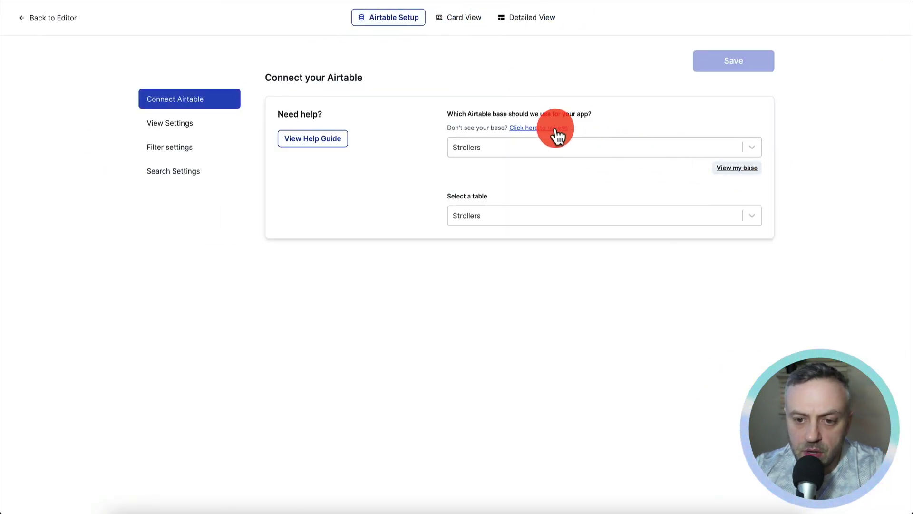
{"action": "left_click", "coordinate": [546, 148]}
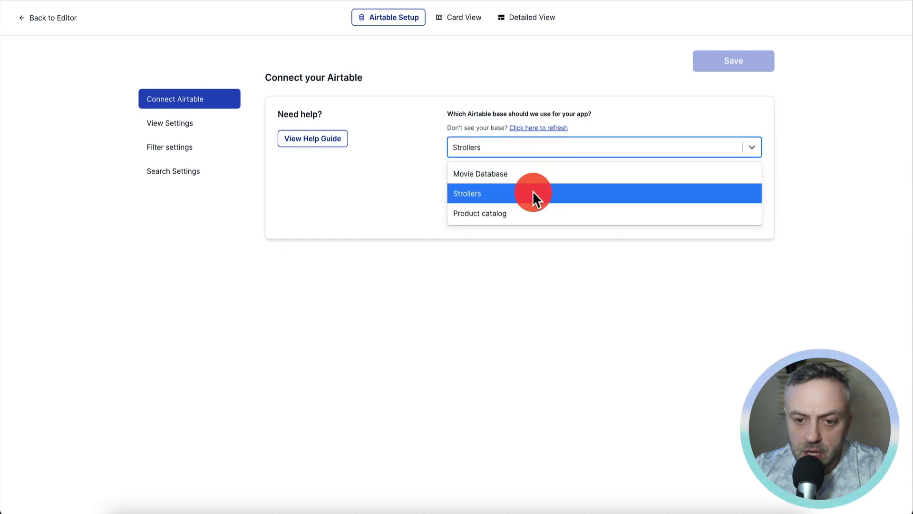
{"action": "left_click", "coordinate": [533, 193]}
{"action": "left_click", "coordinate": [526, 217]}
{"action": "left_click", "coordinate": [526, 217]}
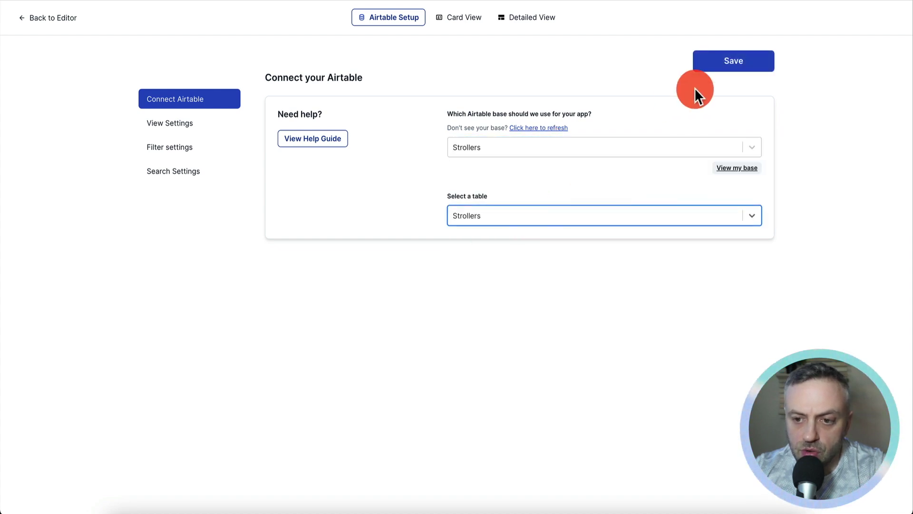
{"action": "left_click", "coordinate": [730, 62]}
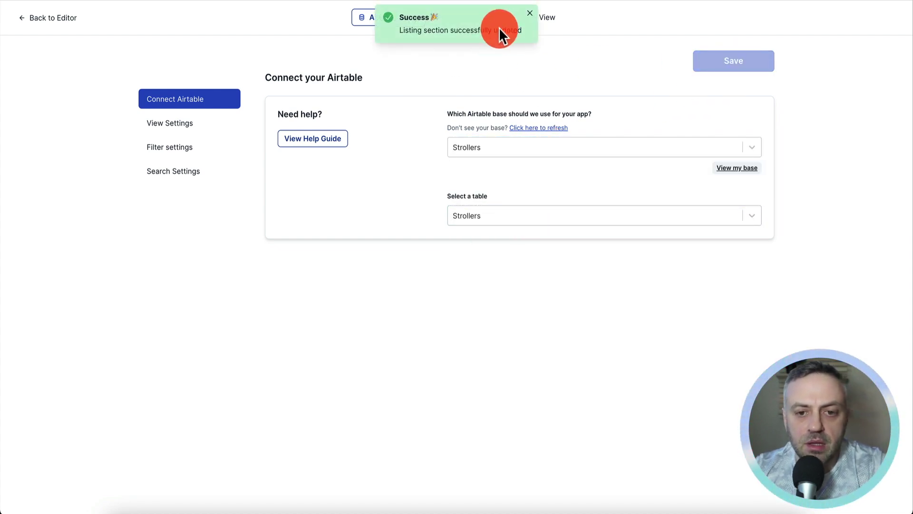
{"action": "left_click", "coordinate": [531, 14]}
- In the card view settings, set the subtitle field to Type and save the change
{"action": "left_click", "coordinate": [467, 21]}
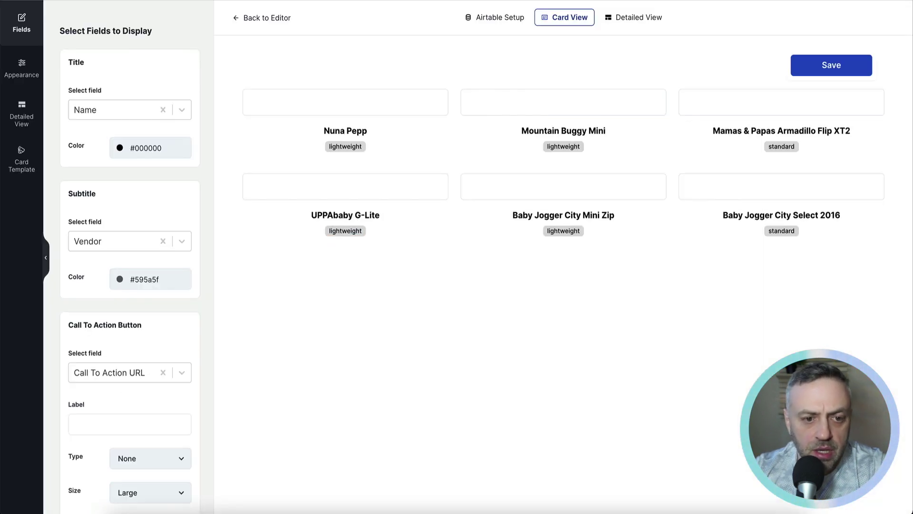
{"action": "left_click", "coordinate": [128, 243]}
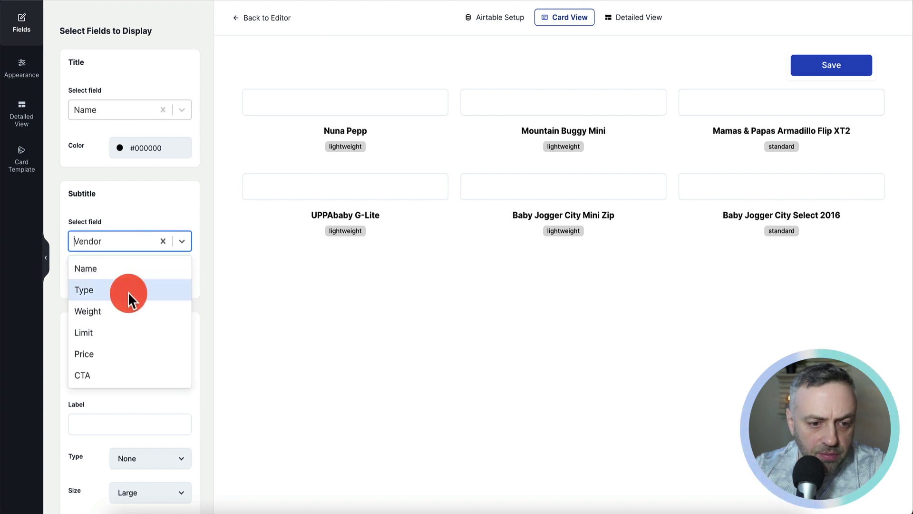
{"action": "left_click", "coordinate": [128, 291]}
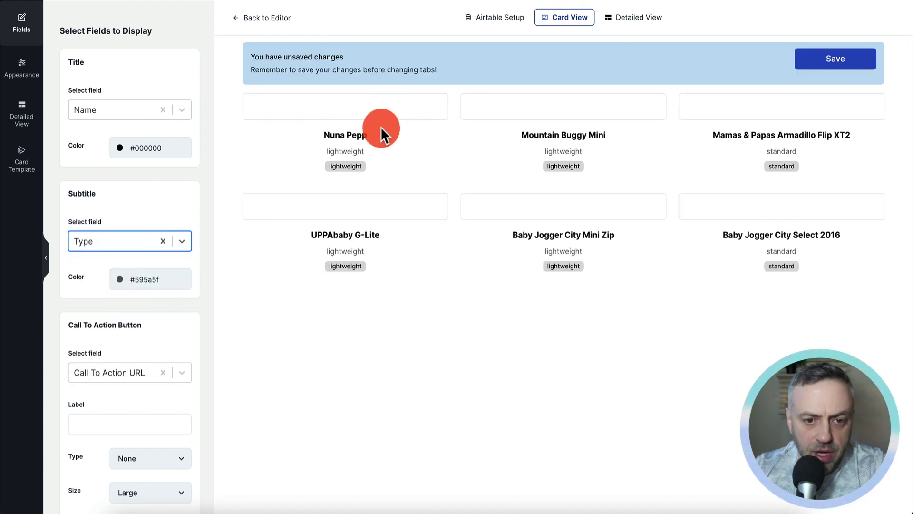
{"action": "left_click", "coordinate": [841, 60]}
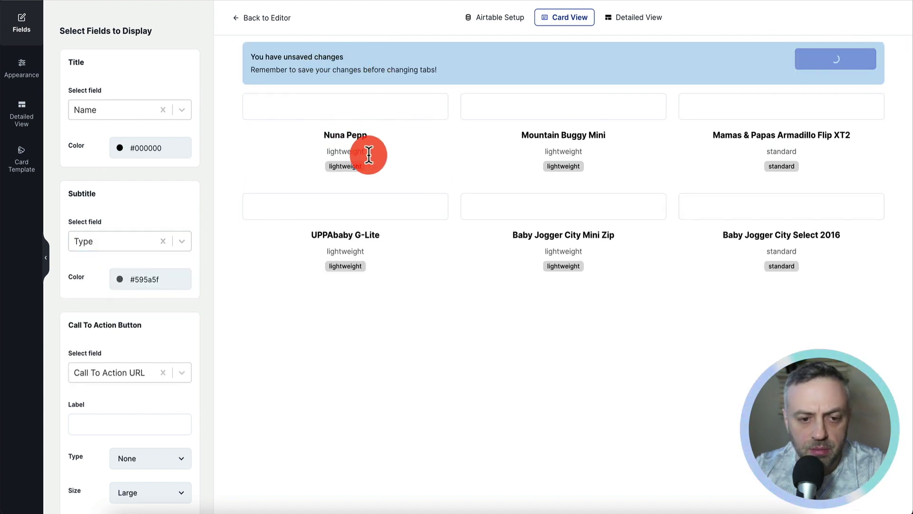
{"action": "scroll", "coordinate": [162, 266], "scroll_direction": "down", "scroll_amount": 2}
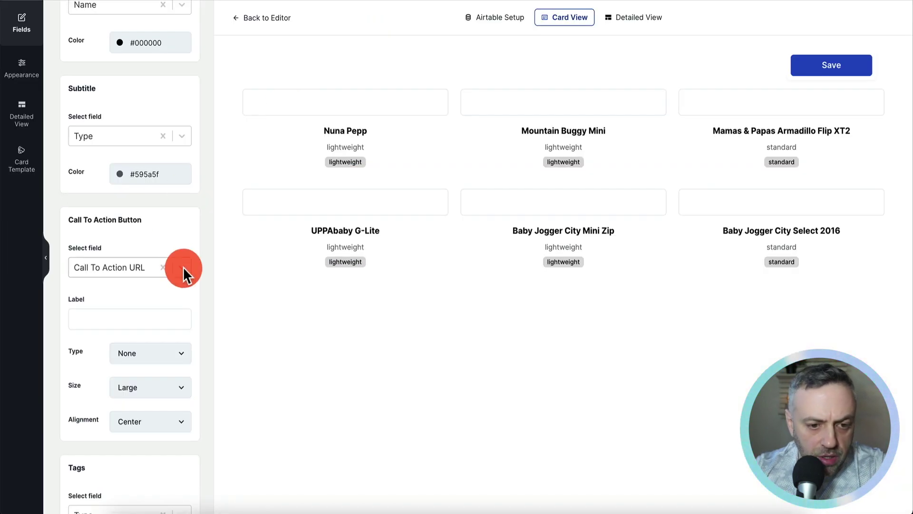
- Set the card view's call-to-action button field to CTA and save the listing
{"action": "left_click", "coordinate": [183, 266]}
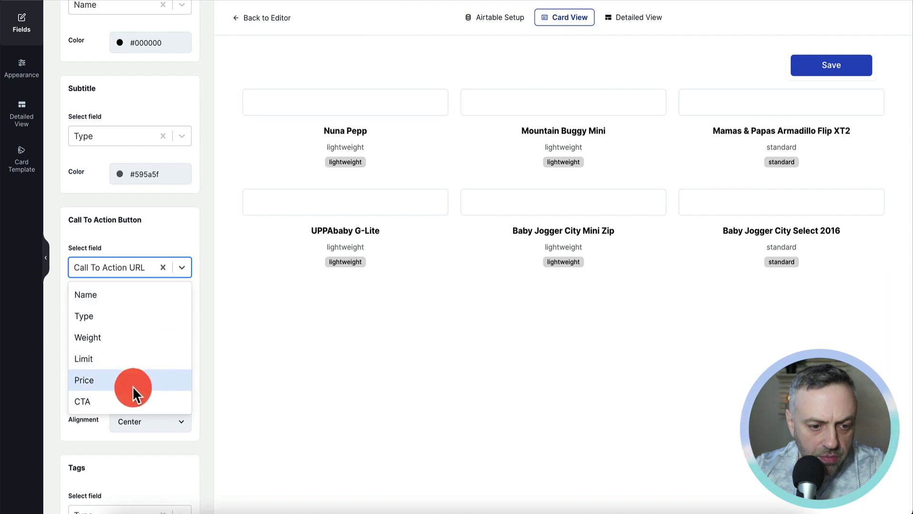
{"action": "left_click", "coordinate": [133, 398]}
{"action": "left_click", "coordinate": [835, 58]}
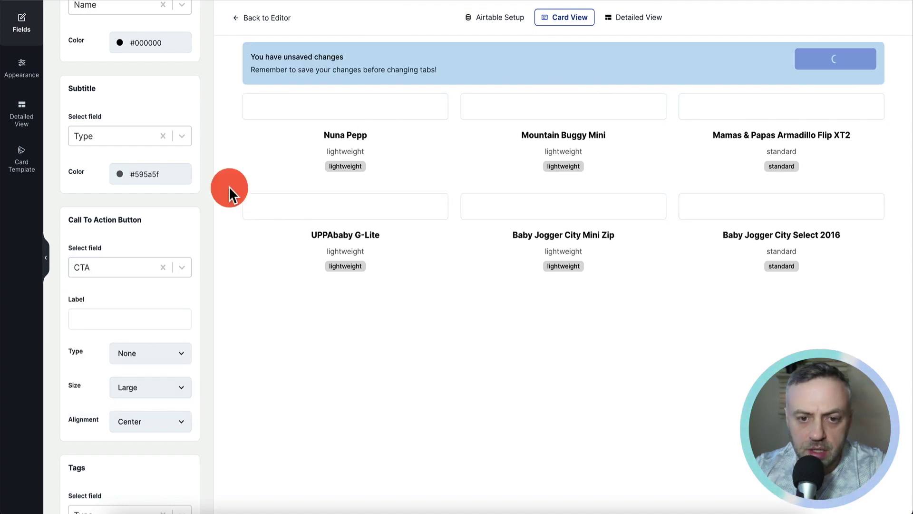
- Clear the Tags and Gallery fields in the card view settings and save the changes
{"action": "scroll", "coordinate": [136, 251], "scroll_direction": "down", "scroll_amount": 5}
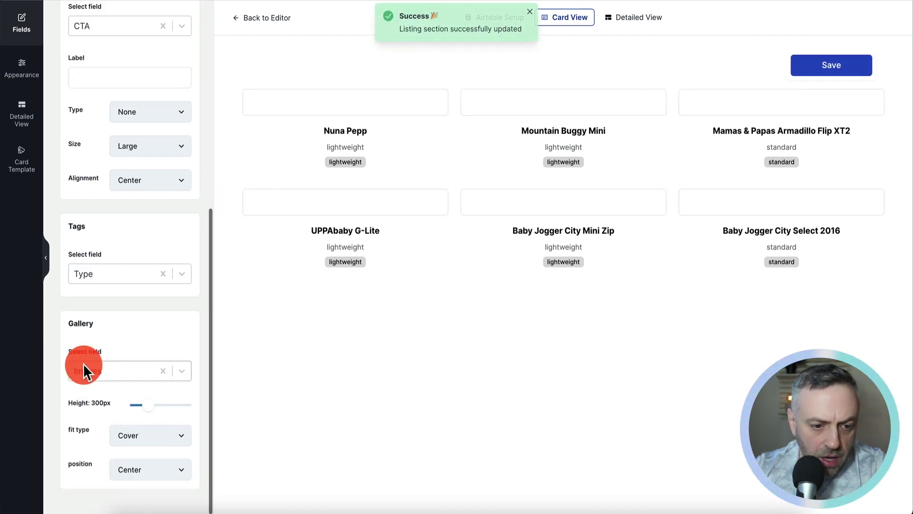
{"action": "left_click", "coordinate": [162, 273]}
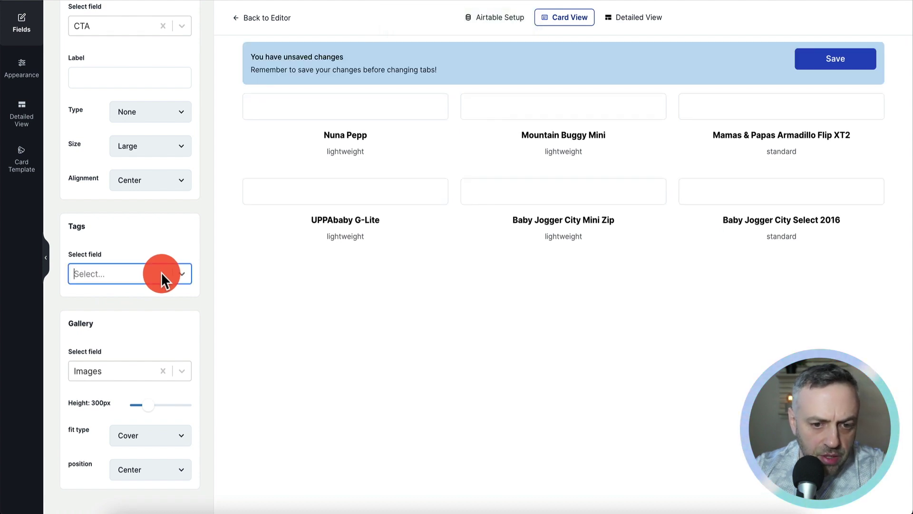
{"action": "left_click", "coordinate": [163, 370]}
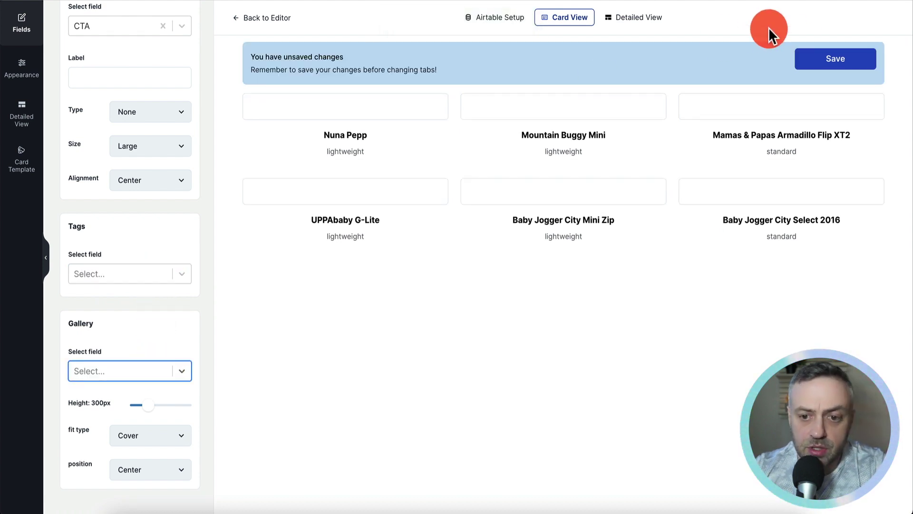
{"action": "left_click", "coordinate": [836, 69]}
{"action": "left_click", "coordinate": [477, 146]}
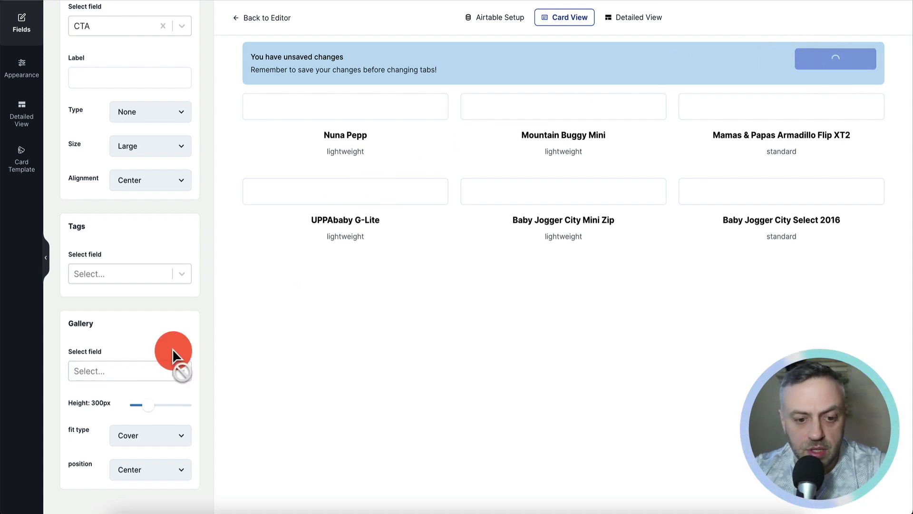
{"action": "scroll", "coordinate": [141, 146], "scroll_direction": "up", "scroll_amount": 7}
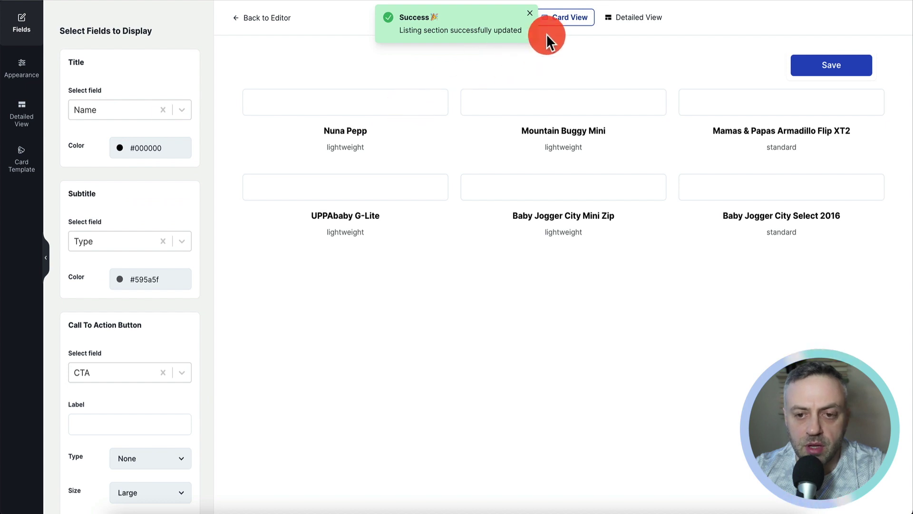
- In the detailed view settings, keep Name as the title field and set the subtitle field to Type
{"action": "left_click", "coordinate": [623, 19]}
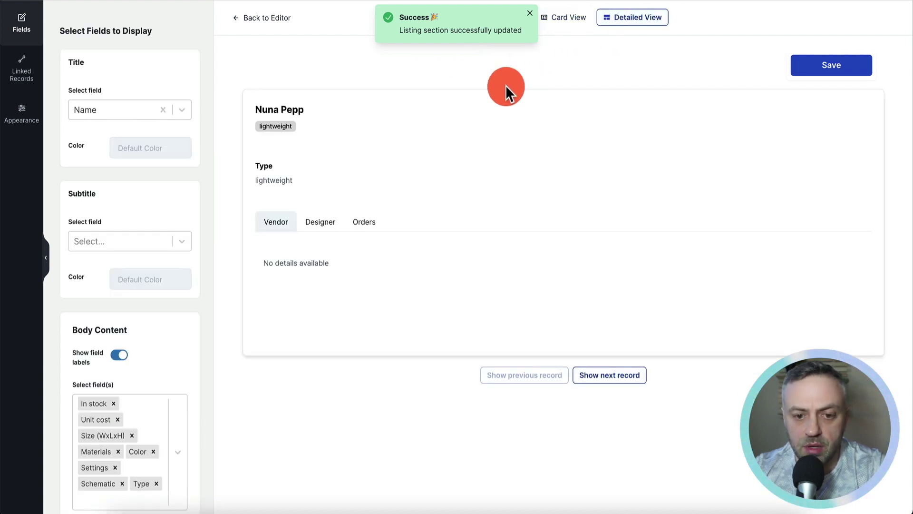
{"action": "left_click", "coordinate": [186, 109]}
{"action": "left_click", "coordinate": [149, 136]}
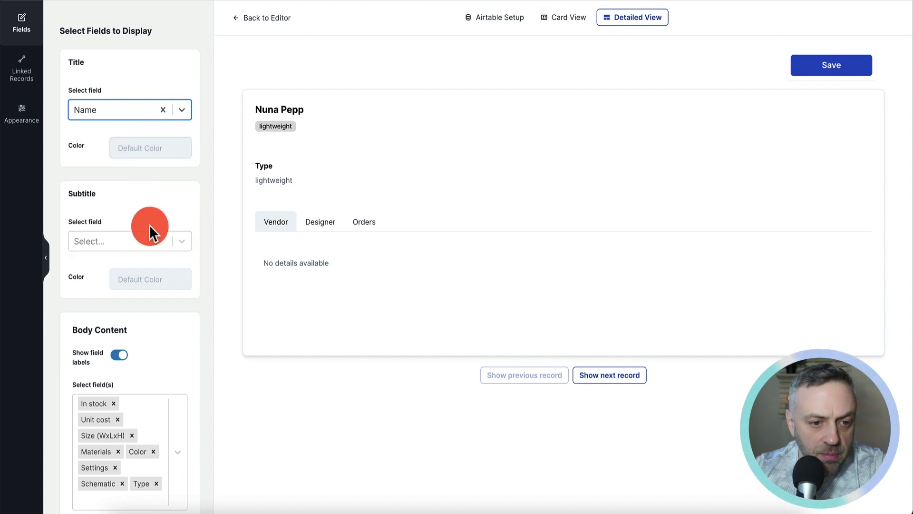
{"action": "left_click", "coordinate": [181, 241]}
{"action": "left_click", "coordinate": [133, 290]}
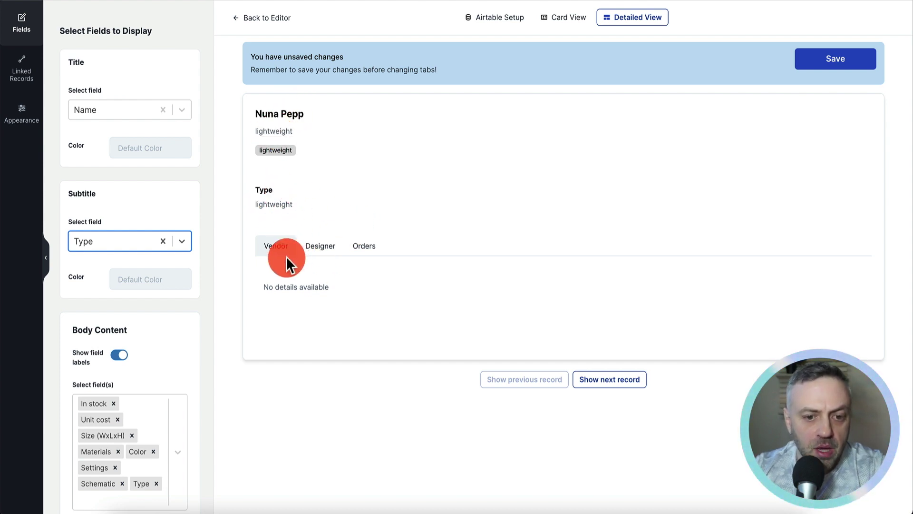
- Add Name to the detailed view's body content and remove In stock, Unit cost, Size (WxLxH), Materials, Color, Settings, Schematic and Type
{"action": "scroll", "coordinate": [178, 332], "scroll_direction": "down", "scroll_amount": 3}
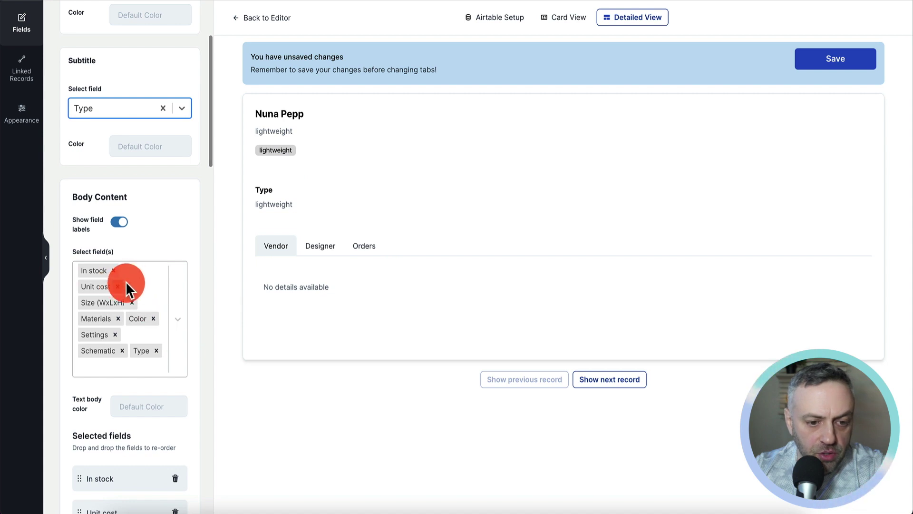
{"action": "left_click", "coordinate": [178, 318]}
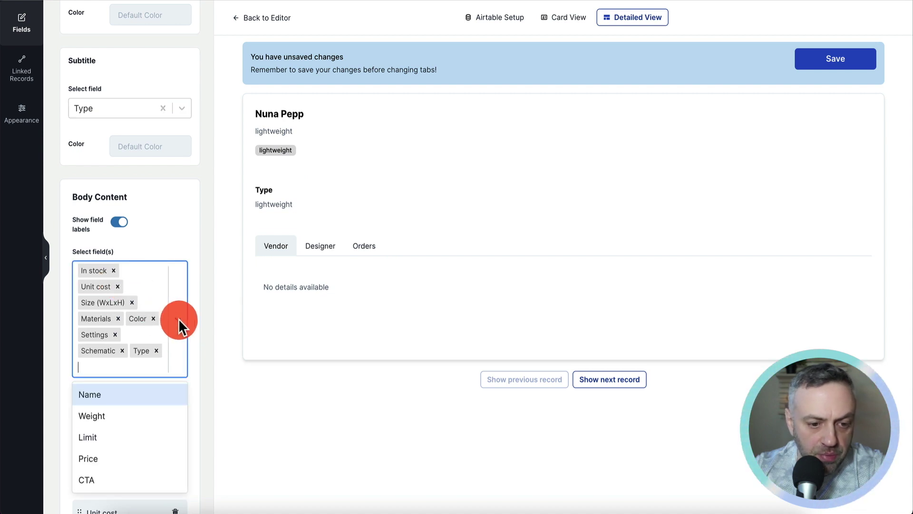
{"action": "left_click", "coordinate": [128, 393]}
{"action": "left_click", "coordinate": [112, 270]}
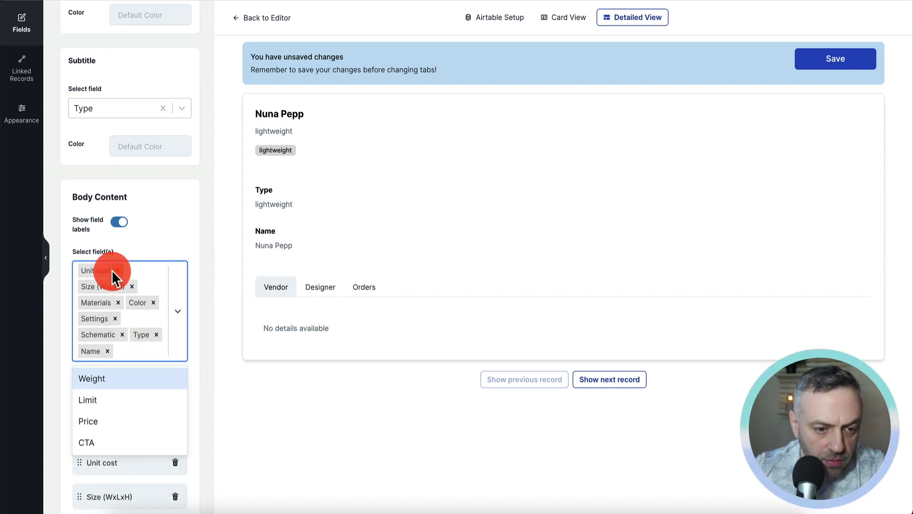
{"action": "left_click", "coordinate": [120, 269]}
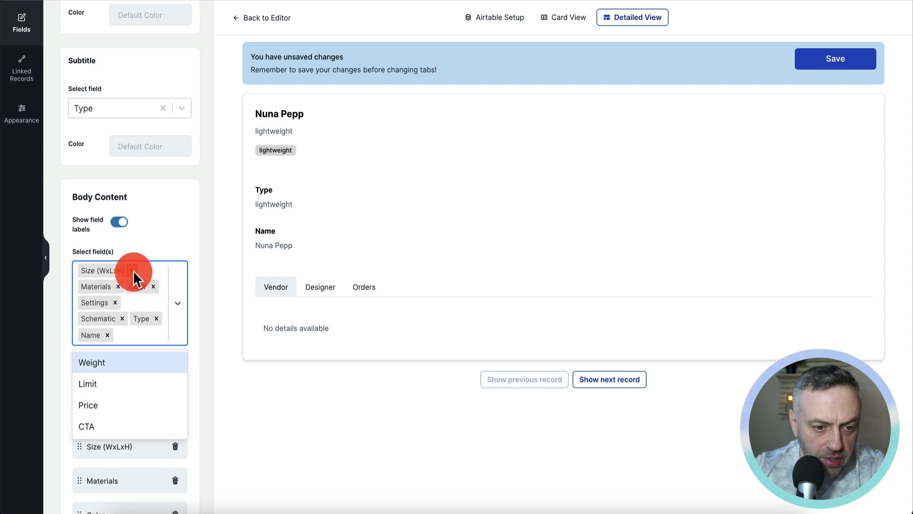
{"action": "left_click", "coordinate": [133, 270]}
{"action": "left_click", "coordinate": [117, 271]}
{"action": "left_click", "coordinate": [150, 270]}
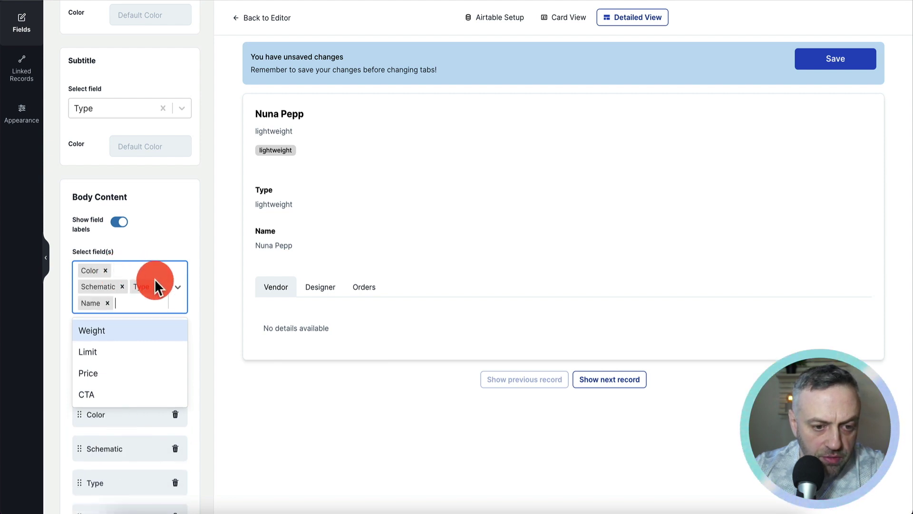
{"action": "left_click", "coordinate": [156, 285]}
{"action": "left_click", "coordinate": [157, 270]}
{"action": "left_click", "coordinate": [105, 270]}
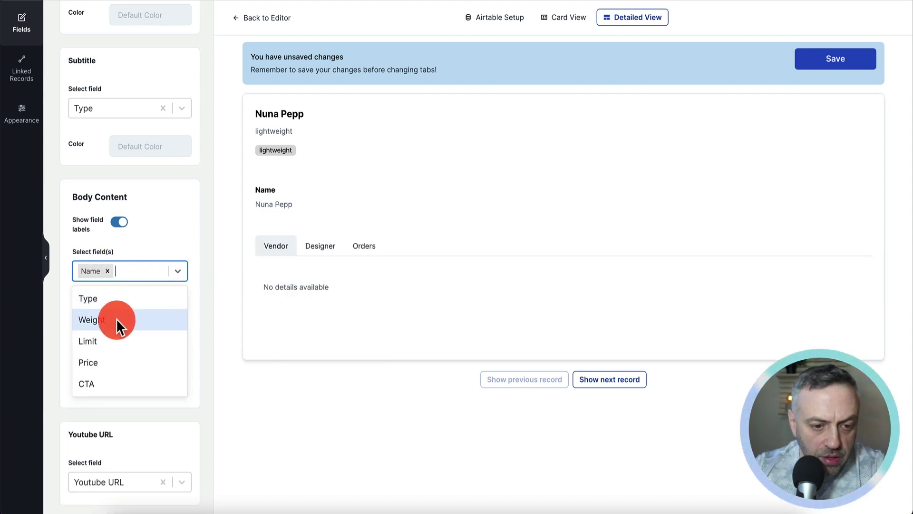
- Add the Type, Weight, Limit and Price fields to the detailed view's body content
{"action": "left_click", "coordinate": [124, 302]}
{"action": "left_click", "coordinate": [135, 301]}
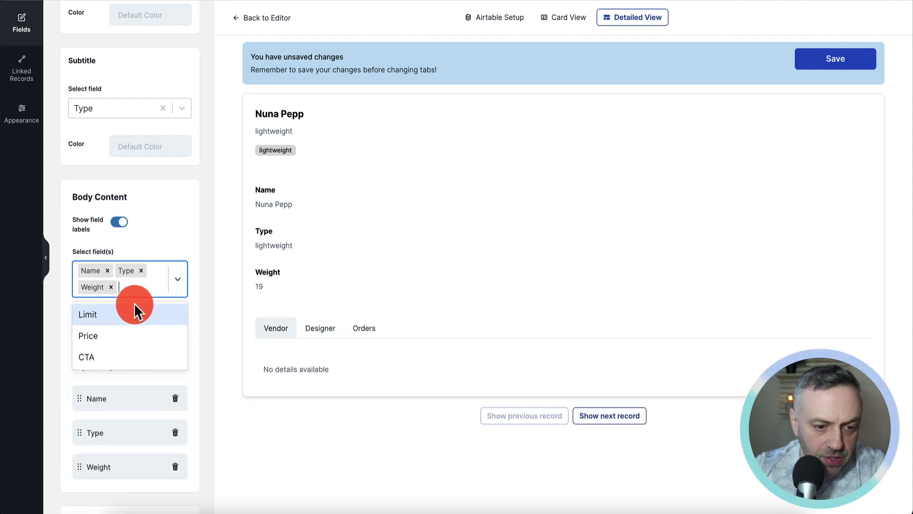
{"action": "left_click", "coordinate": [130, 310]}
{"action": "left_click", "coordinate": [126, 318]}
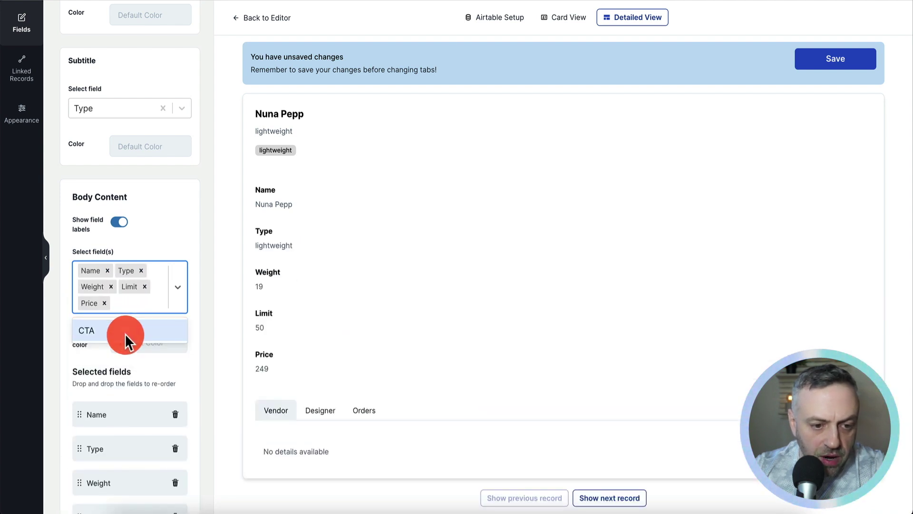
{"action": "left_click", "coordinate": [167, 230]}
- Clear the field assigned to Youtube URL in the detailed view settings
{"action": "scroll", "coordinate": [167, 230], "scroll_direction": "down", "scroll_amount": 5}
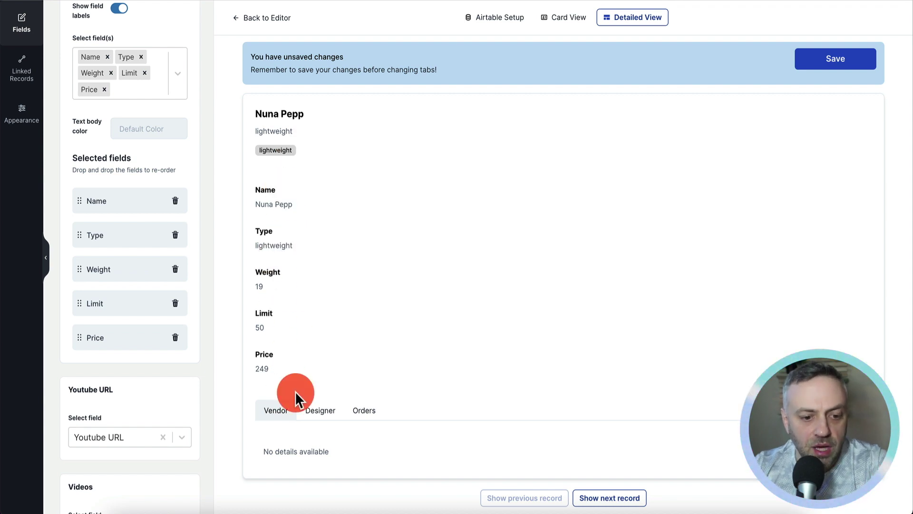
{"action": "scroll", "coordinate": [159, 399], "scroll_direction": "down", "scroll_amount": 3}
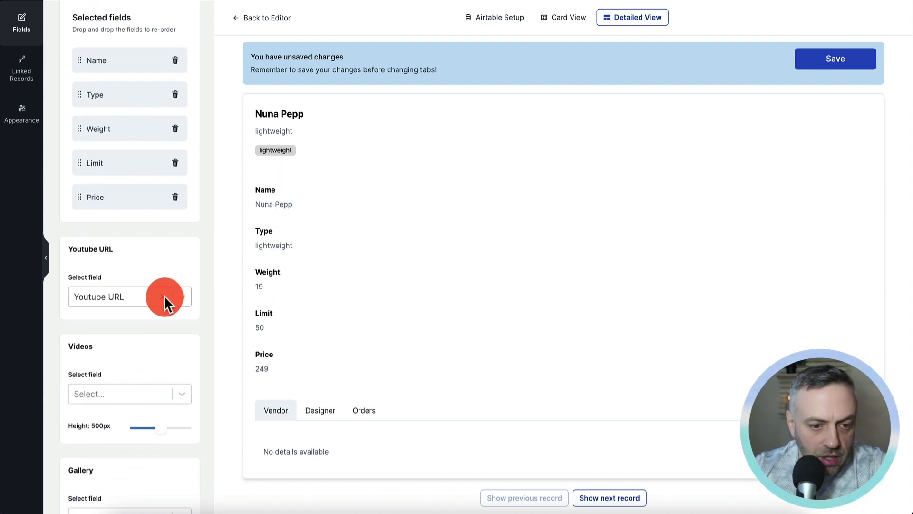
{"action": "left_click", "coordinate": [164, 295]}
- Set the detailed view's call-to-action button to the CTA field with the label BUY
{"action": "scroll", "coordinate": [164, 295], "scroll_direction": "down", "scroll_amount": 2}
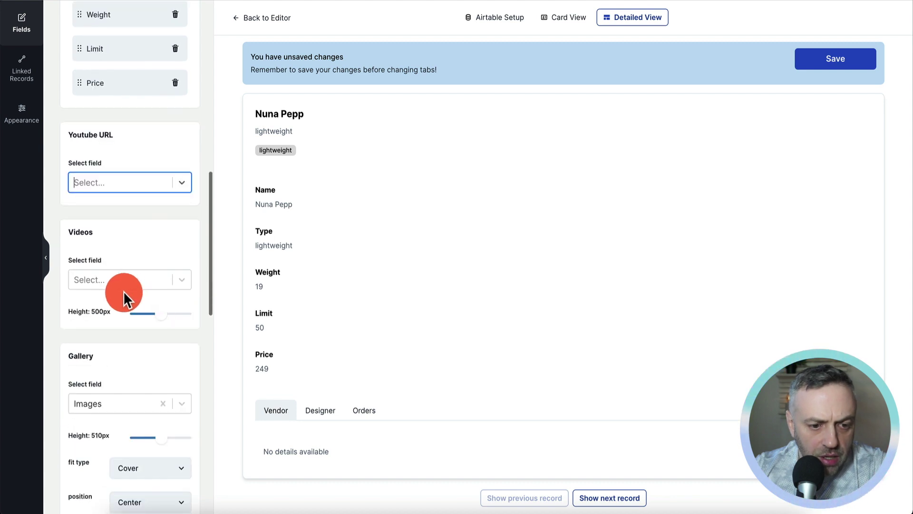
{"action": "scroll", "coordinate": [144, 284], "scroll_direction": "down", "scroll_amount": 7}
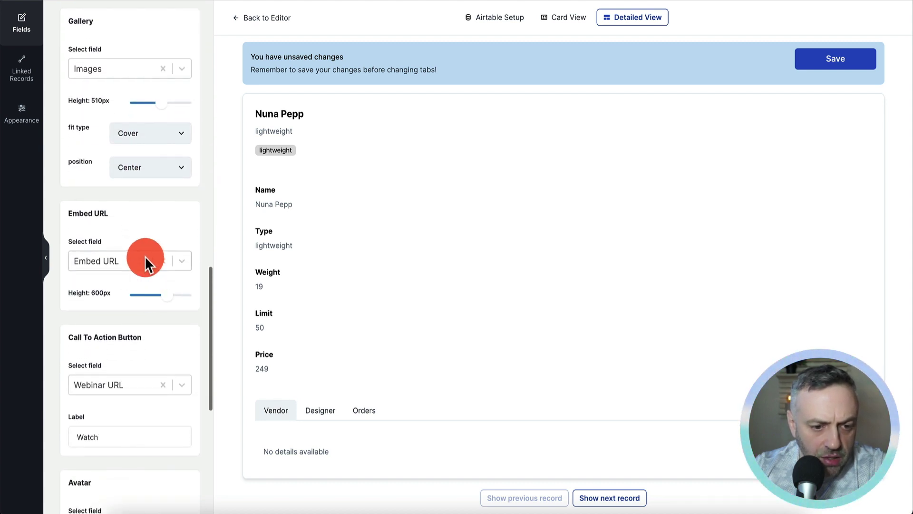
{"action": "scroll", "coordinate": [145, 259], "scroll_direction": "down", "scroll_amount": 2}
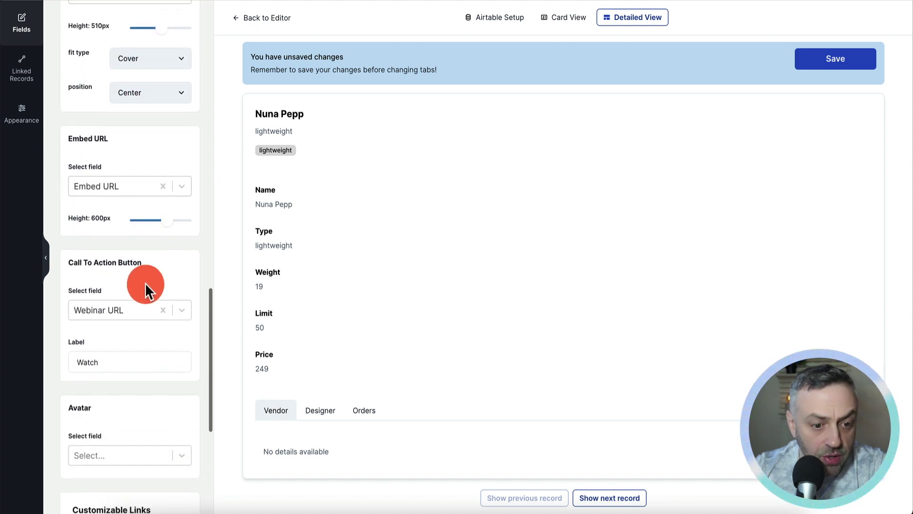
{"action": "left_click", "coordinate": [180, 310]}
{"action": "left_click", "coordinate": [123, 443]}
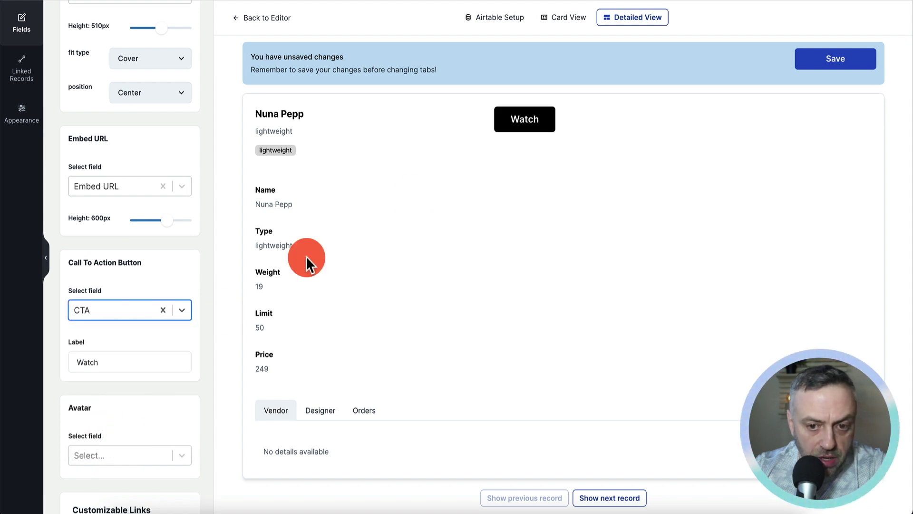
{"action": "left_click", "coordinate": [129, 354]}
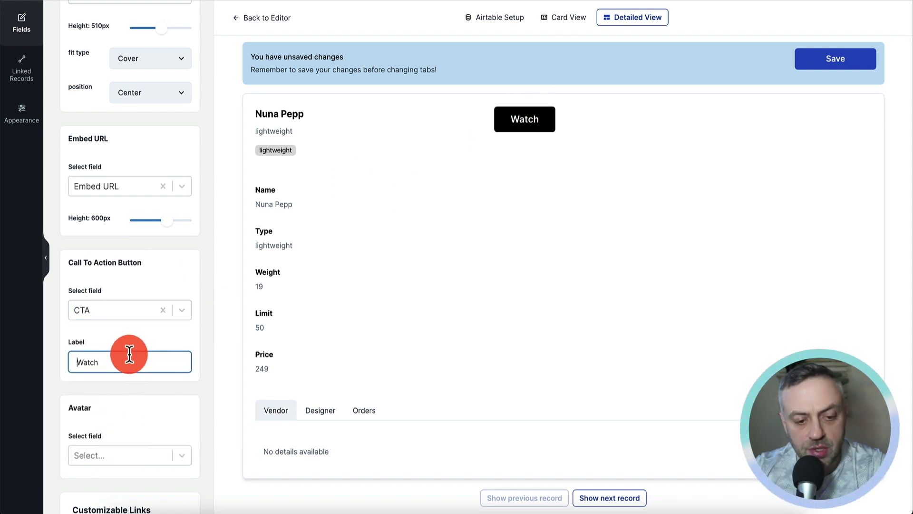
{"action": "type", "text": "BUY"}
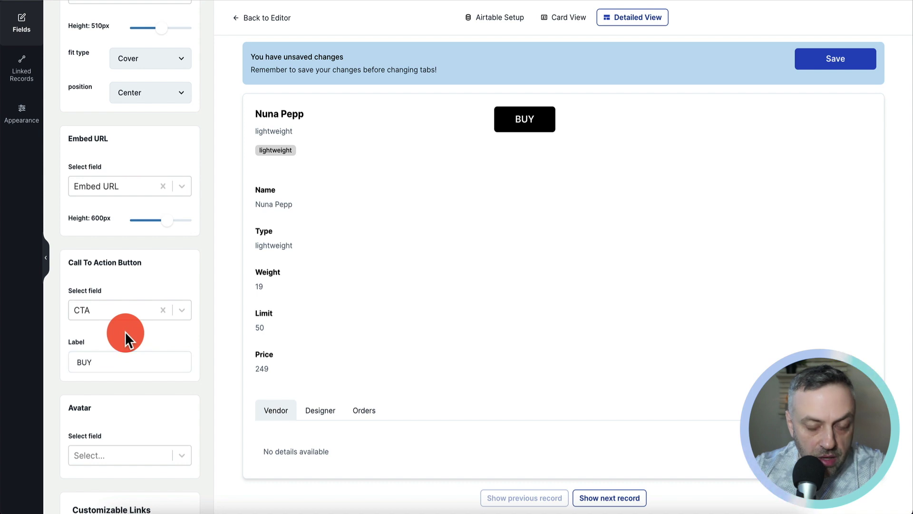
{"action": "left_click", "coordinate": [124, 331]}
- Change the detailed view's Tags field to Name and save the listing changes
{"action": "scroll", "coordinate": [124, 331], "scroll_direction": "down", "scroll_amount": 5}
{"action": "scroll", "coordinate": [125, 331], "scroll_direction": "down", "scroll_amount": 2}
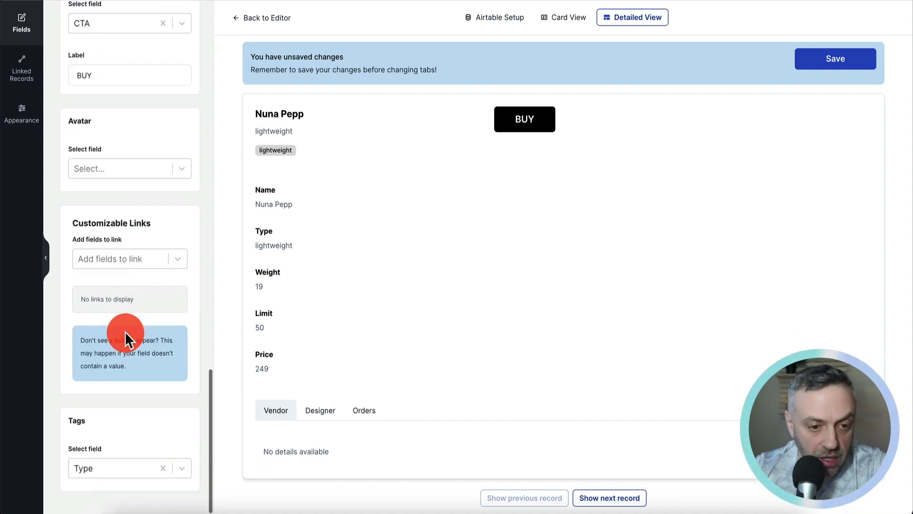
{"action": "left_click", "coordinate": [162, 466]}
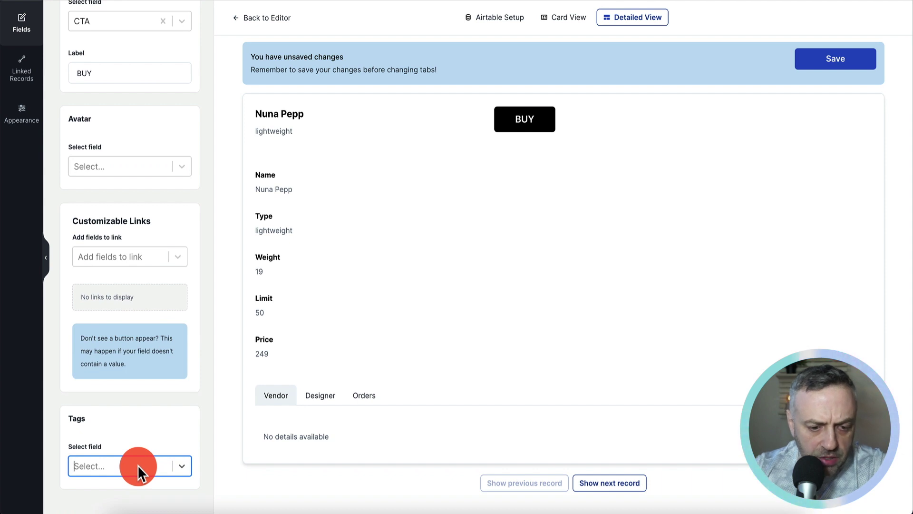
{"action": "left_click", "coordinate": [138, 466]}
{"action": "type", "text": "name"}
{"action": "left_click", "coordinate": [130, 499]}
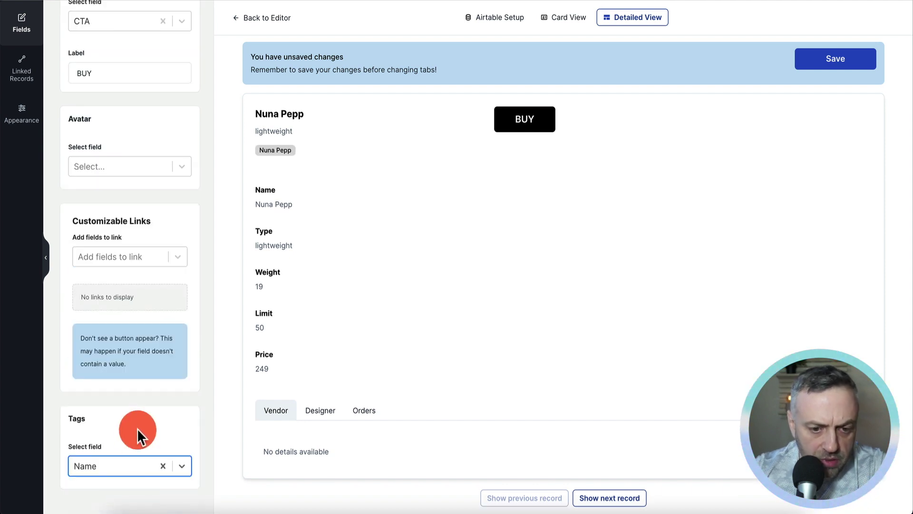
{"action": "scroll", "coordinate": [156, 247], "scroll_direction": "up", "scroll_amount": 10}
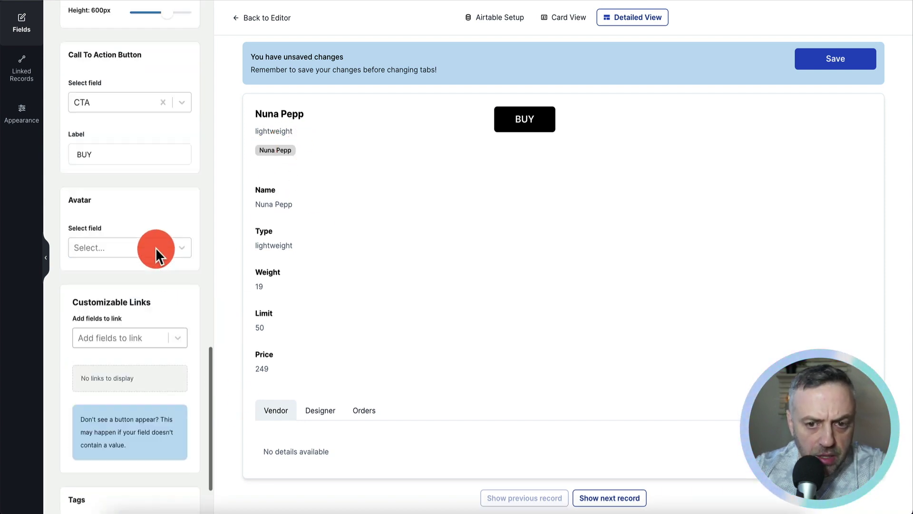
{"action": "left_click", "coordinate": [856, 59]}
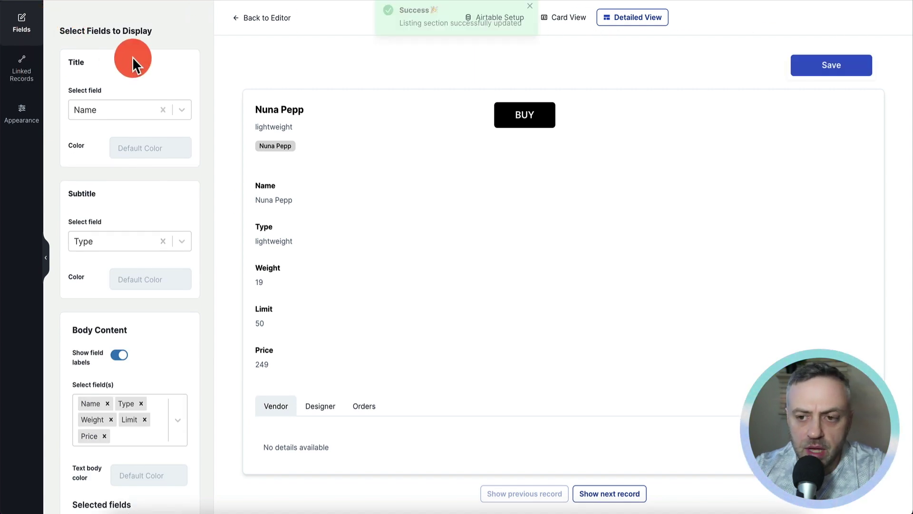
- Try the One Column layout for the detailed view, switch back to Two Columns and save
{"action": "left_click", "coordinate": [33, 113]}
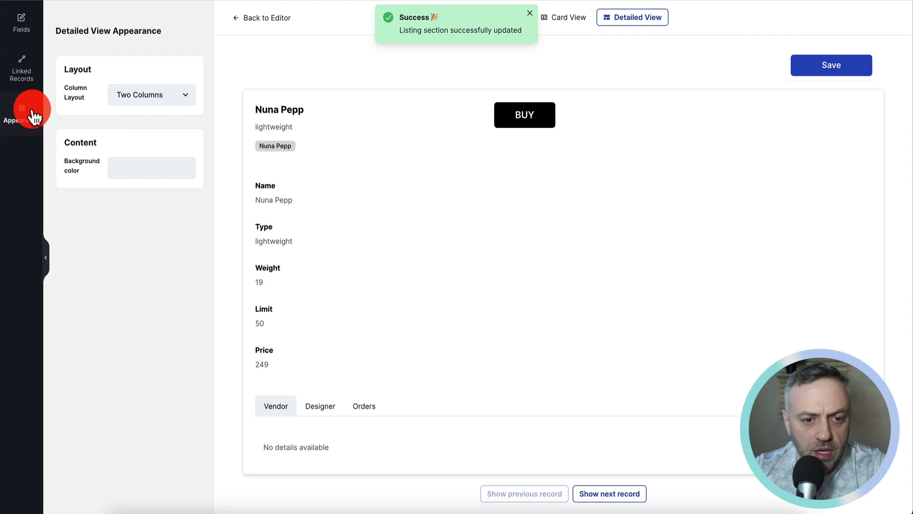
{"action": "left_click", "coordinate": [164, 98]}
{"action": "left_click", "coordinate": [166, 112]}
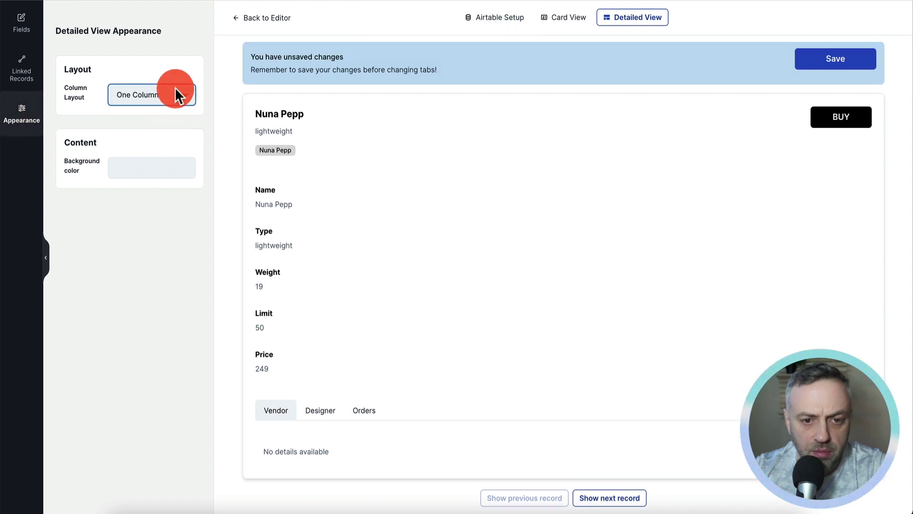
{"action": "left_click", "coordinate": [175, 90]}
{"action": "left_click", "coordinate": [171, 125]}
{"action": "left_click", "coordinate": [785, 67]}
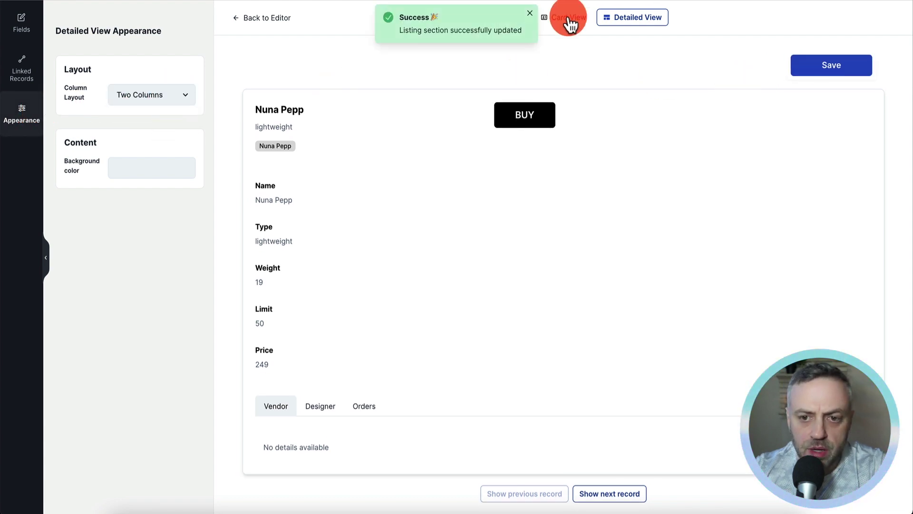
- Set the card view's background color to turquoise #3de7ec
{"action": "left_click", "coordinate": [566, 19]}
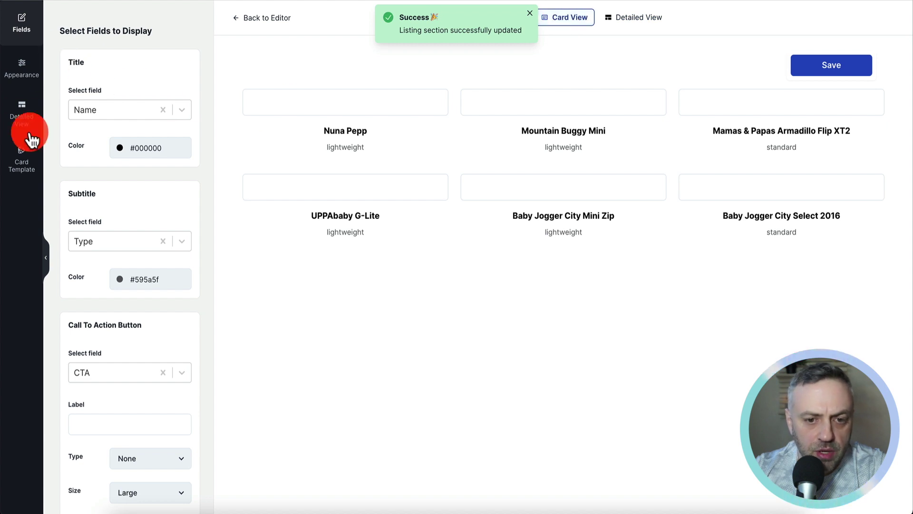
{"action": "left_click", "coordinate": [25, 69]}
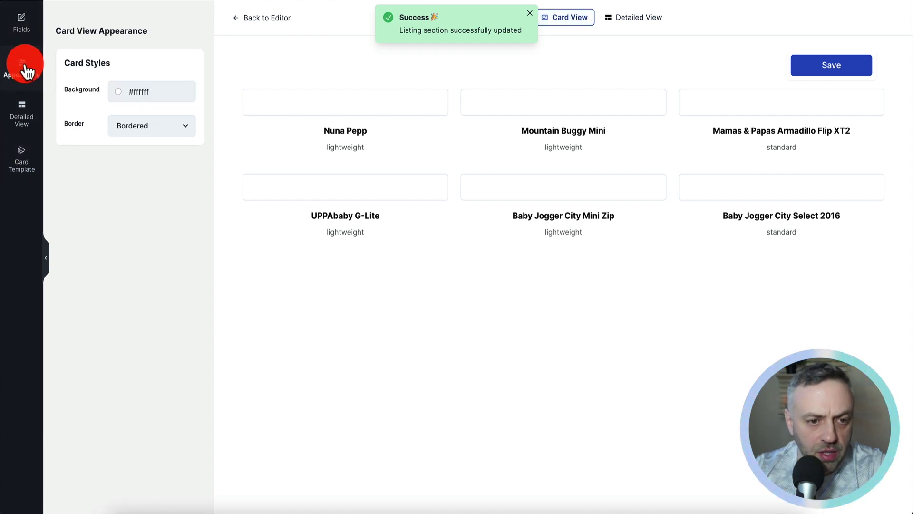
{"action": "left_click", "coordinate": [119, 92]}
{"action": "left_click", "coordinate": [173, 118]}
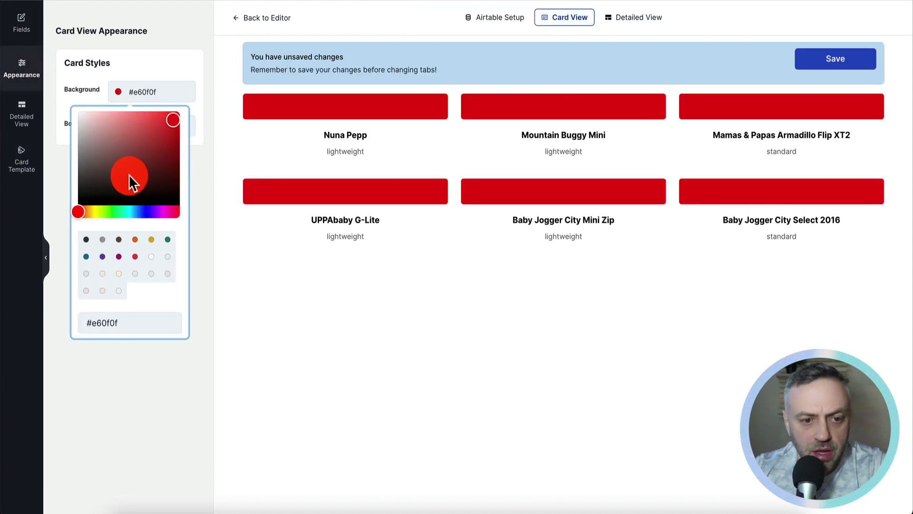
{"action": "left_click", "coordinate": [129, 211]}
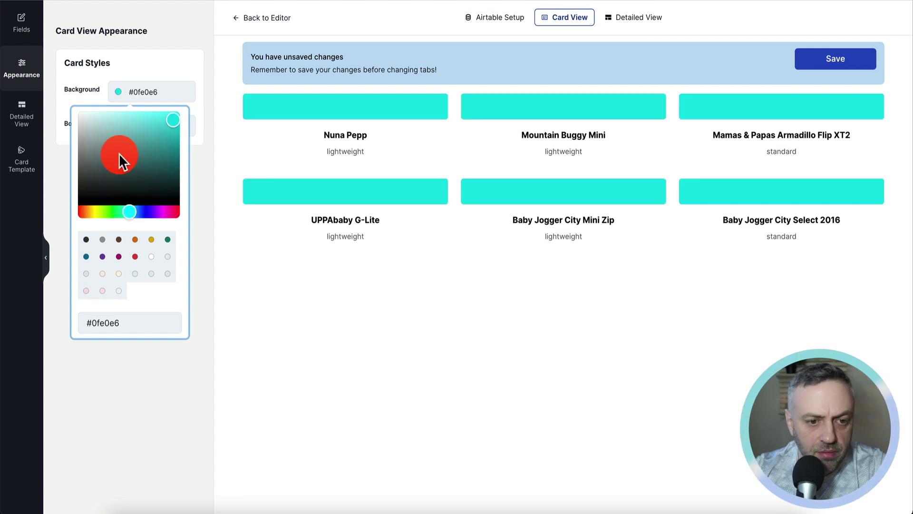
{"action": "left_click", "coordinate": [153, 116]}
{"action": "left_click", "coordinate": [165, 50]}
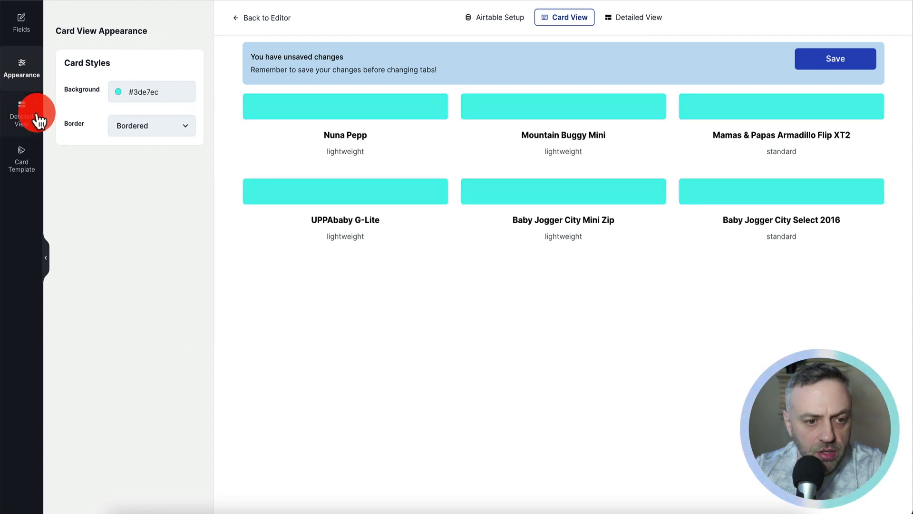
- Try several card templates for the card view and apply the last one, with a cover image, avatar and left-aligned text
{"action": "left_click", "coordinate": [38, 121]}
{"action": "left_click", "coordinate": [22, 162]}
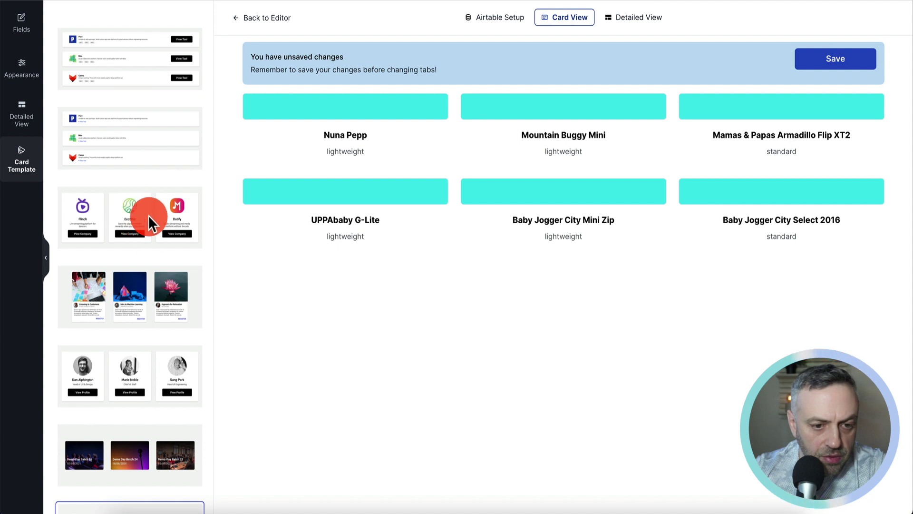
{"action": "scroll", "coordinate": [143, 118], "scroll_direction": "down", "scroll_amount": 3}
{"action": "left_click", "coordinate": [149, 218]}
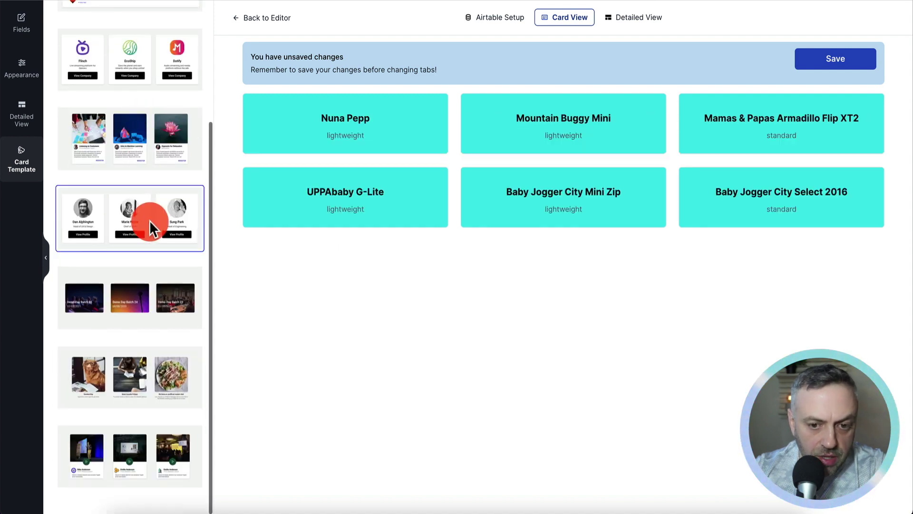
{"action": "left_click", "coordinate": [147, 318]}
{"action": "left_click", "coordinate": [150, 122]}
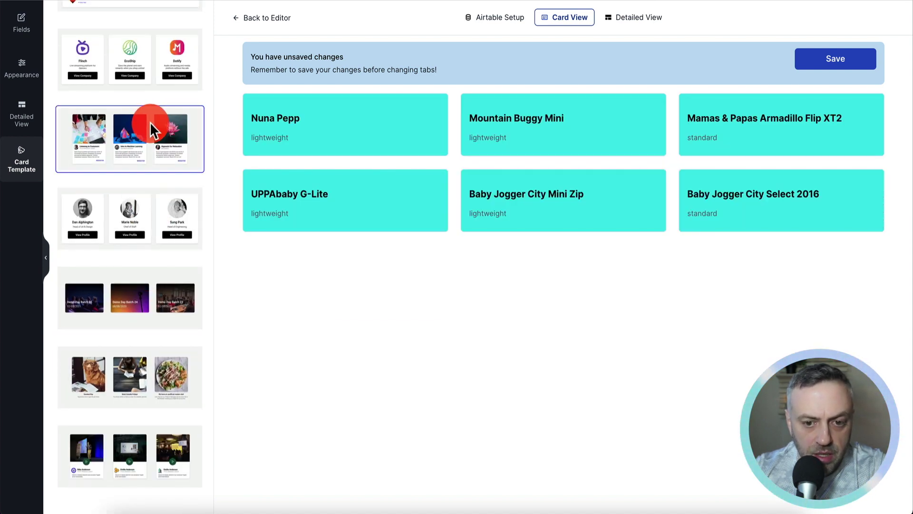
{"action": "left_click", "coordinate": [159, 40]}
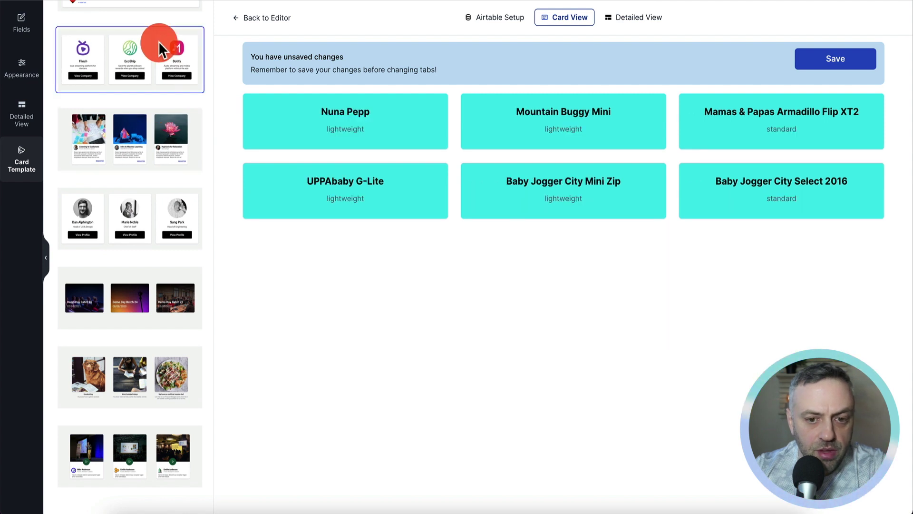
{"action": "left_click", "coordinate": [158, 357]}
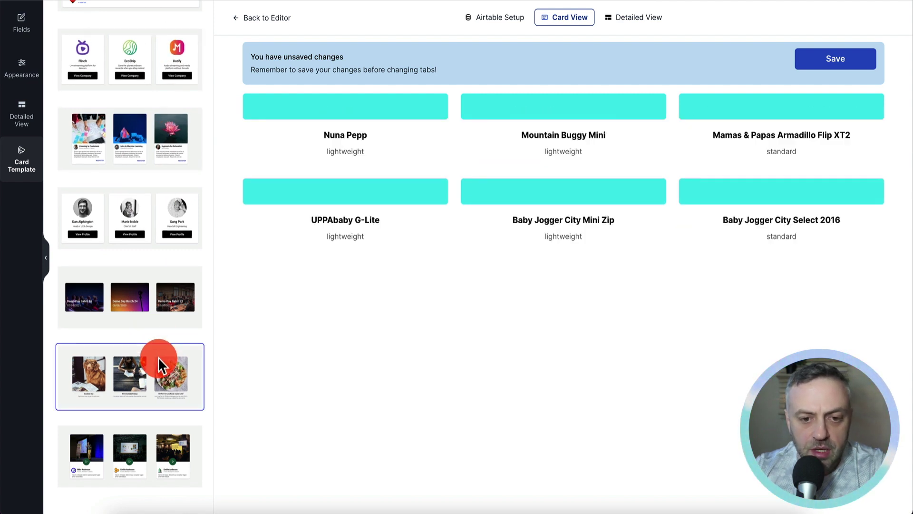
{"action": "left_click", "coordinate": [145, 447]}
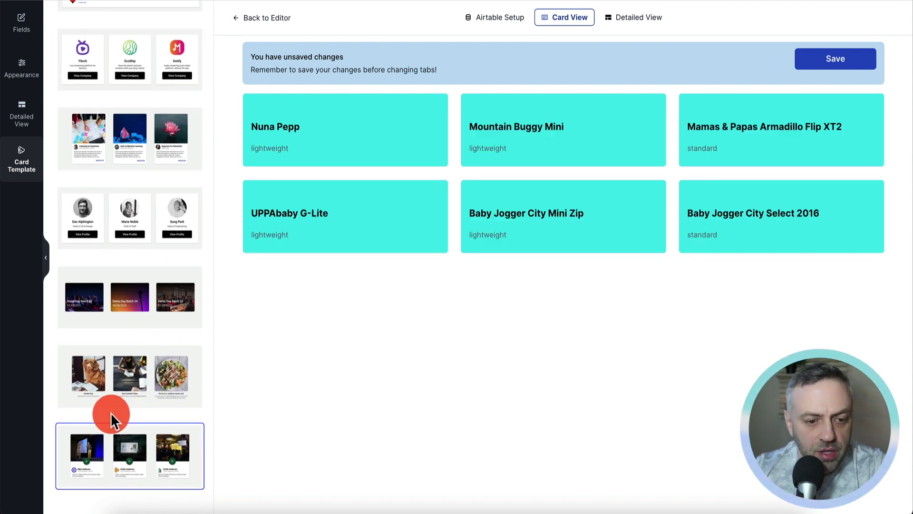
- Add the Name, Type, Limit, Weight and Price fields to the card view's body content
{"action": "left_click", "coordinate": [30, 122]}
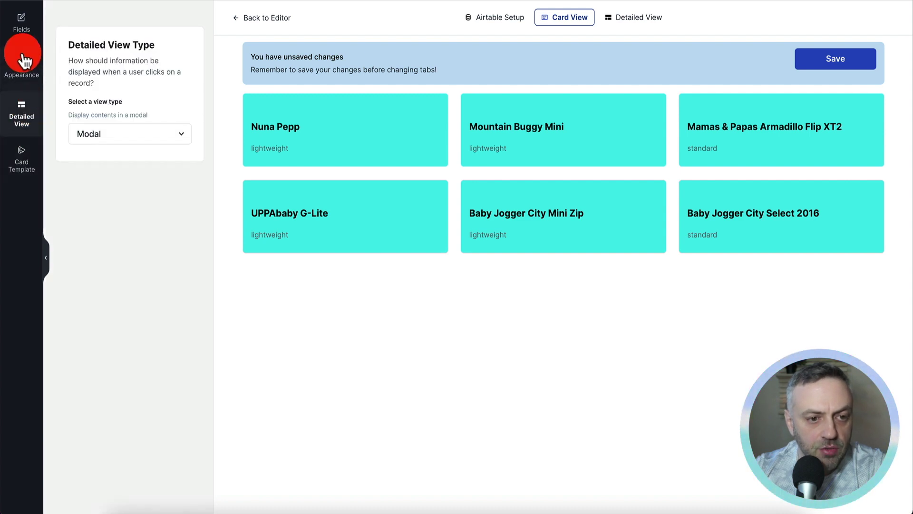
{"action": "left_click", "coordinate": [20, 67]}
{"action": "left_click", "coordinate": [20, 22]}
{"action": "scroll", "coordinate": [153, 264], "scroll_direction": "down", "scroll_amount": 3}
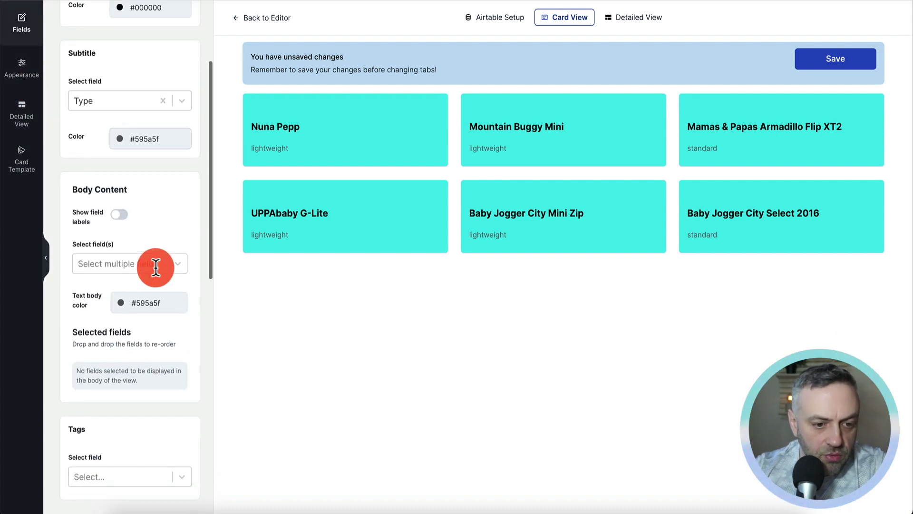
{"action": "left_click", "coordinate": [178, 261]}
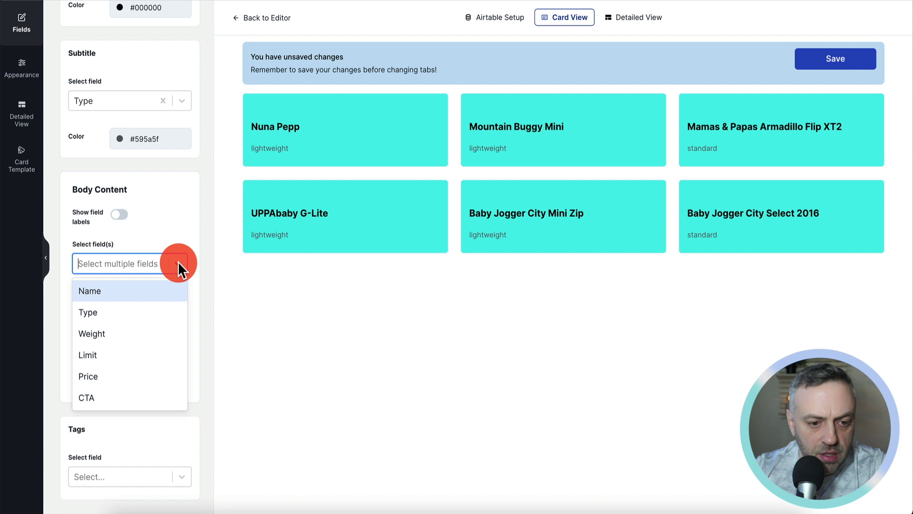
{"action": "left_click", "coordinate": [149, 285]}
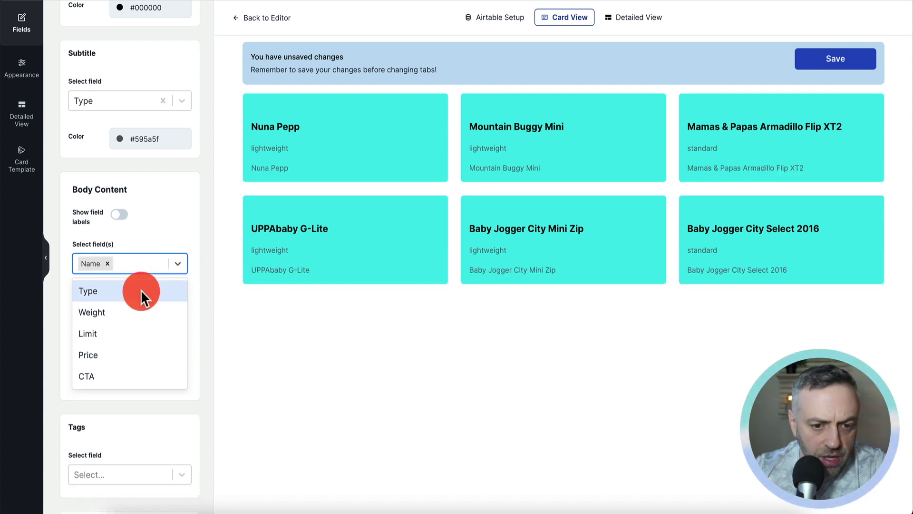
{"action": "left_click", "coordinate": [141, 290]}
{"action": "left_click", "coordinate": [137, 307]}
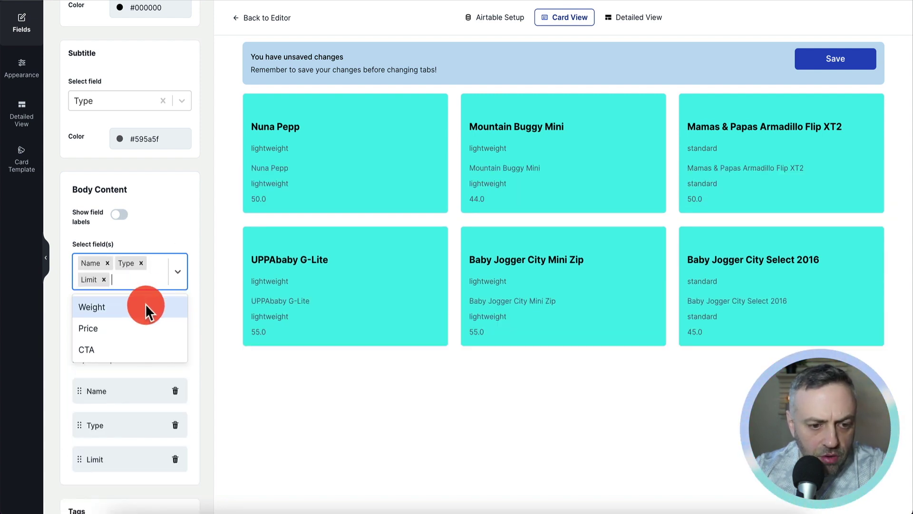
{"action": "left_click", "coordinate": [144, 305]}
{"action": "left_click", "coordinate": [153, 306]}
{"action": "left_click", "coordinate": [167, 219]}
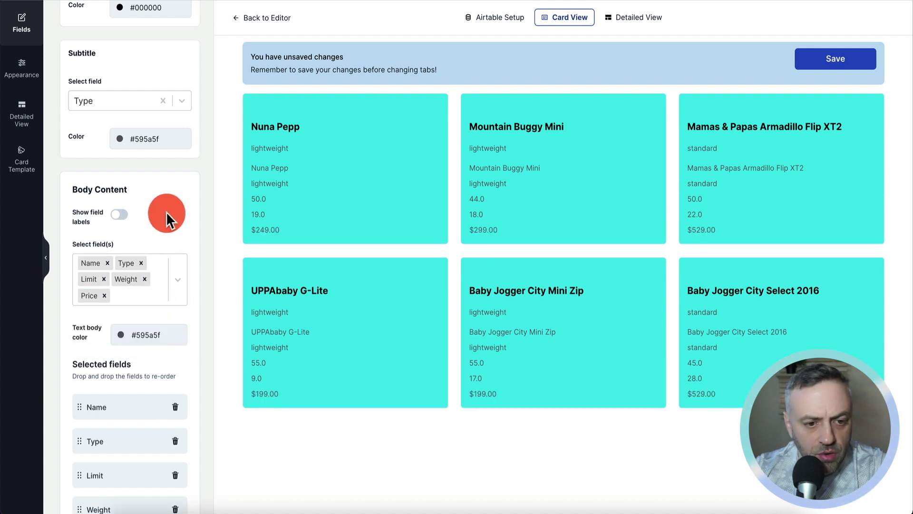
- Remove Type, Name, Limit and Weight from the card body content, keeping only Price with field labels shown
{"action": "scroll", "coordinate": [167, 218], "scroll_direction": "down", "scroll_amount": 3}
{"action": "left_click", "coordinate": [120, 109]}
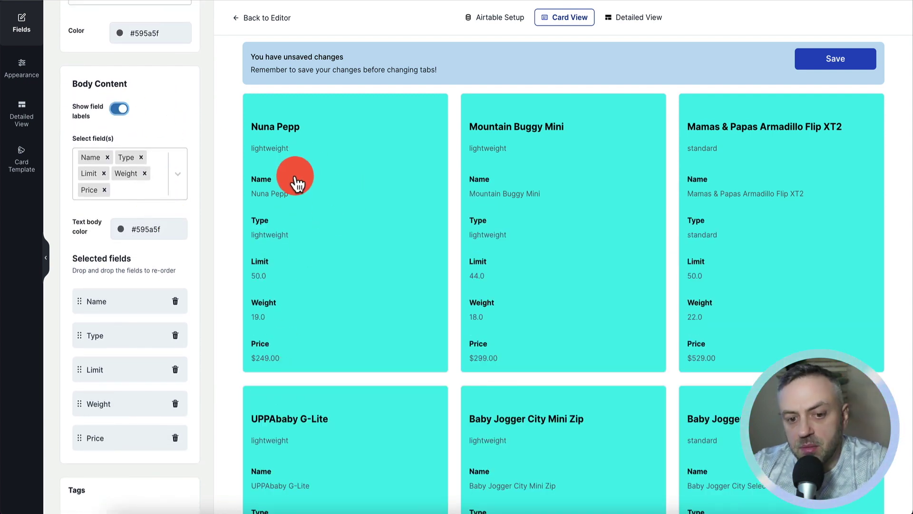
{"action": "left_click", "coordinate": [122, 111]}
{"action": "left_click", "coordinate": [141, 154]}
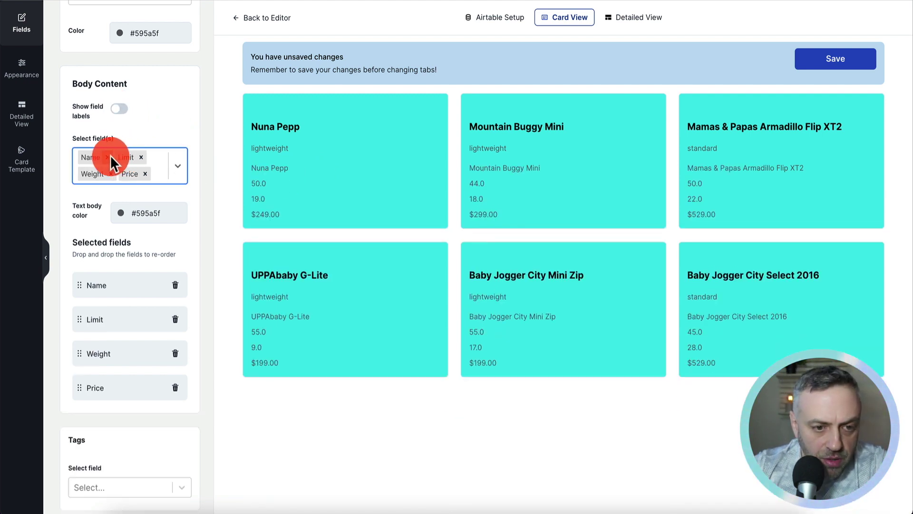
{"action": "left_click", "coordinate": [109, 156]}
{"action": "left_click", "coordinate": [104, 156]}
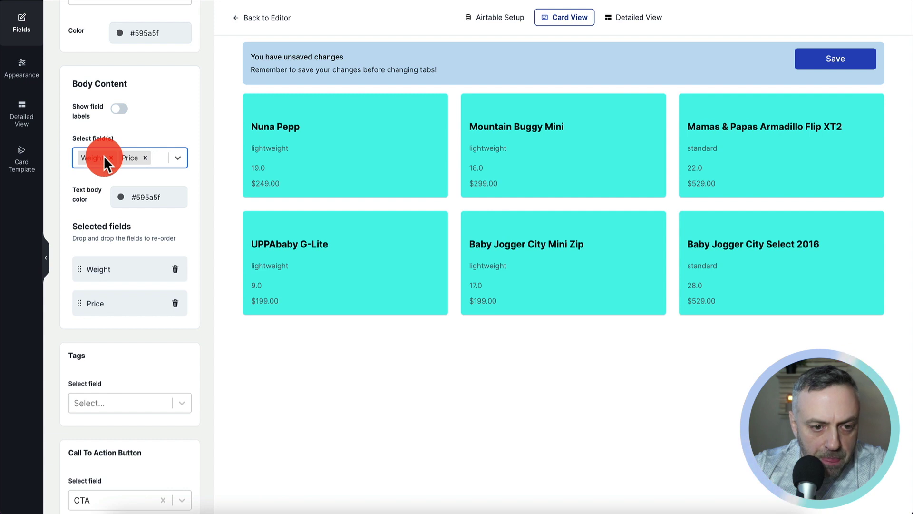
{"action": "left_click", "coordinate": [104, 156]}
{"action": "left_click", "coordinate": [109, 156]}
{"action": "left_click", "coordinate": [121, 111]}
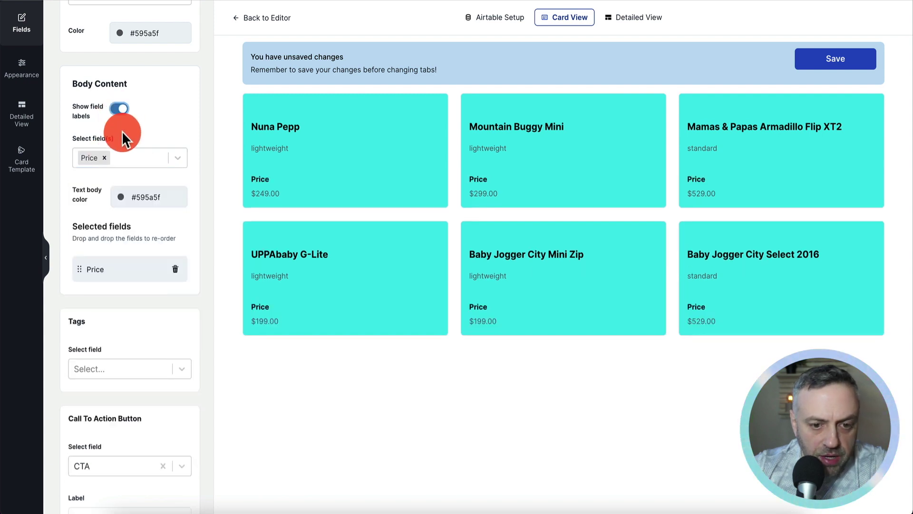
- Save the card view changes and return to the page editor
{"action": "scroll", "coordinate": [177, 90], "scroll_direction": "down", "scroll_amount": 4}
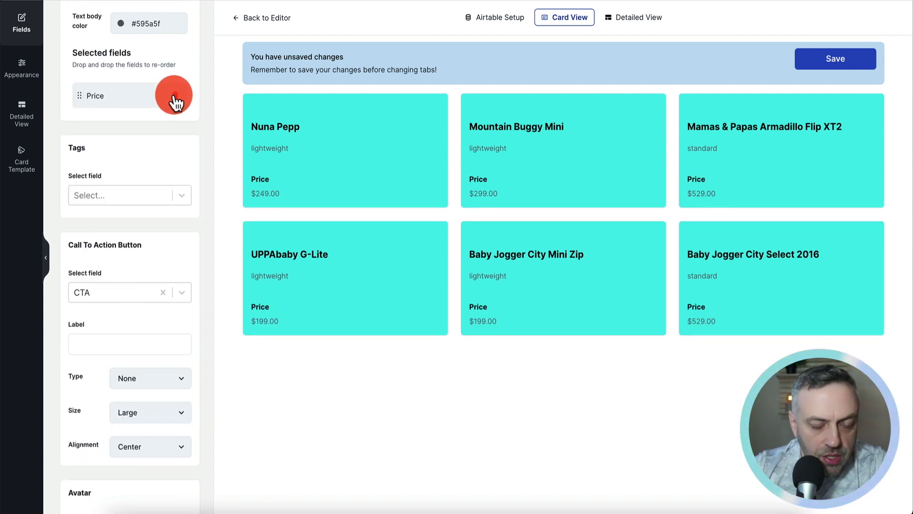
{"action": "scroll", "coordinate": [153, 157], "scroll_direction": "down", "scroll_amount": 5}
{"action": "scroll", "coordinate": [152, 157], "scroll_direction": "up", "scroll_amount": 15}
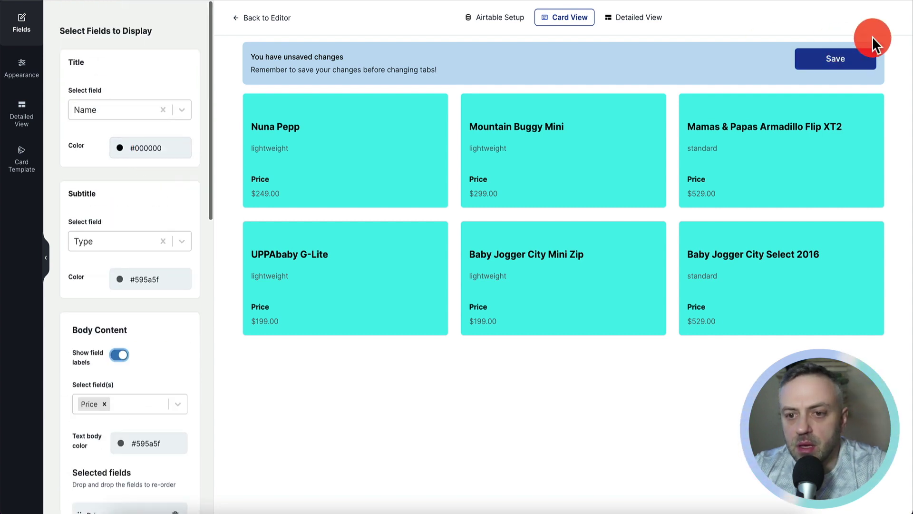
{"action": "left_click", "coordinate": [835, 59]}
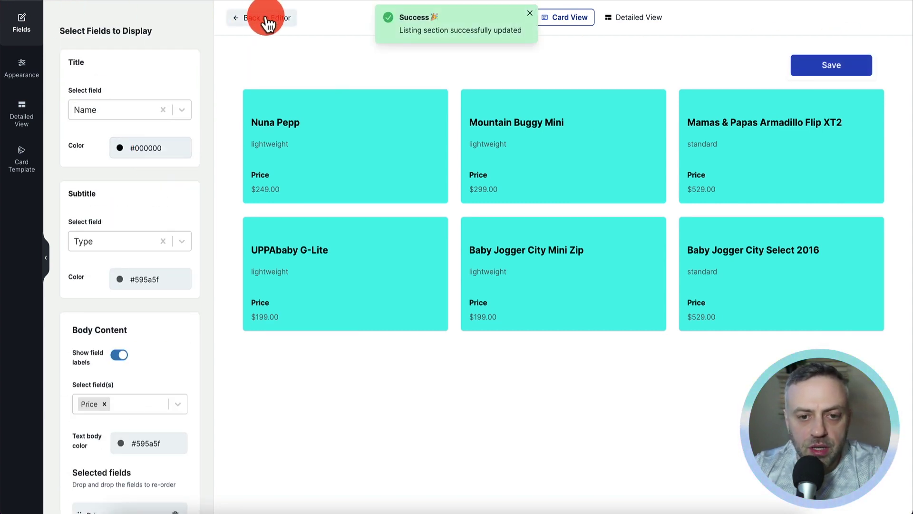
{"action": "left_click", "coordinate": [266, 19]}
{"action": "left_click", "coordinate": [246, 149]}
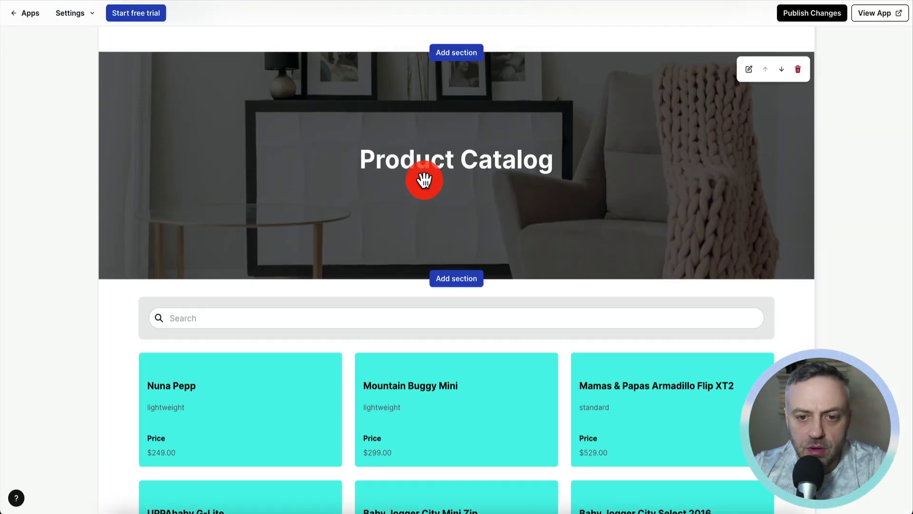
- Look over the catalog page, then open the Product Catalog hero section and examine its content and section settings
{"action": "scroll", "coordinate": [336, 216], "scroll_direction": "down", "scroll_amount": 10}
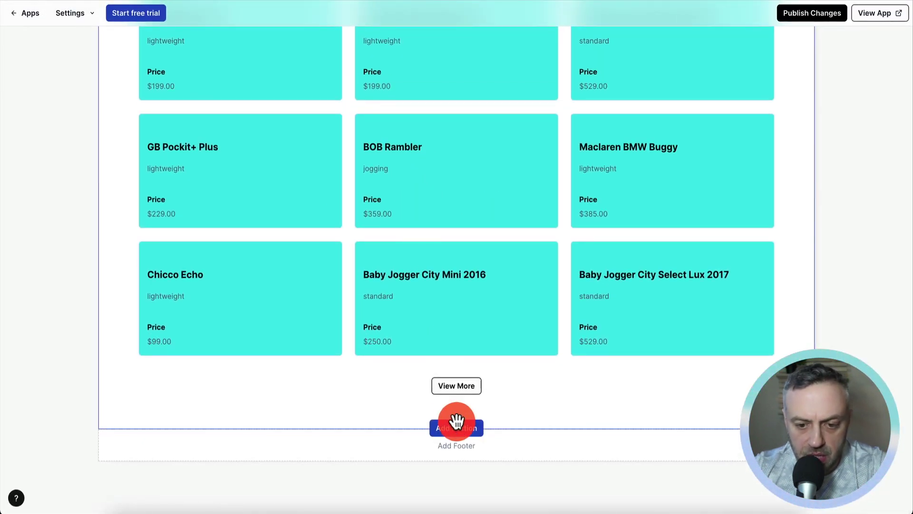
{"action": "scroll", "coordinate": [470, 352], "scroll_direction": "up", "scroll_amount": 10}
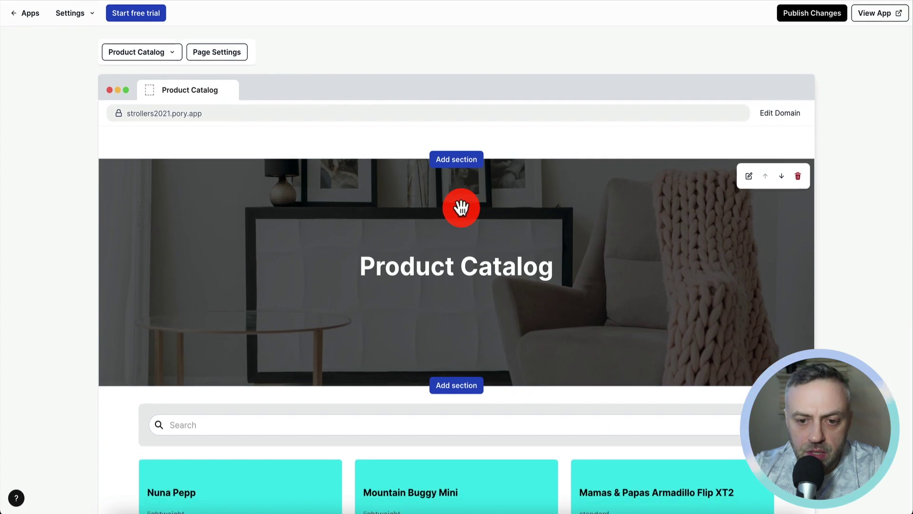
{"action": "left_click", "coordinate": [750, 182]}
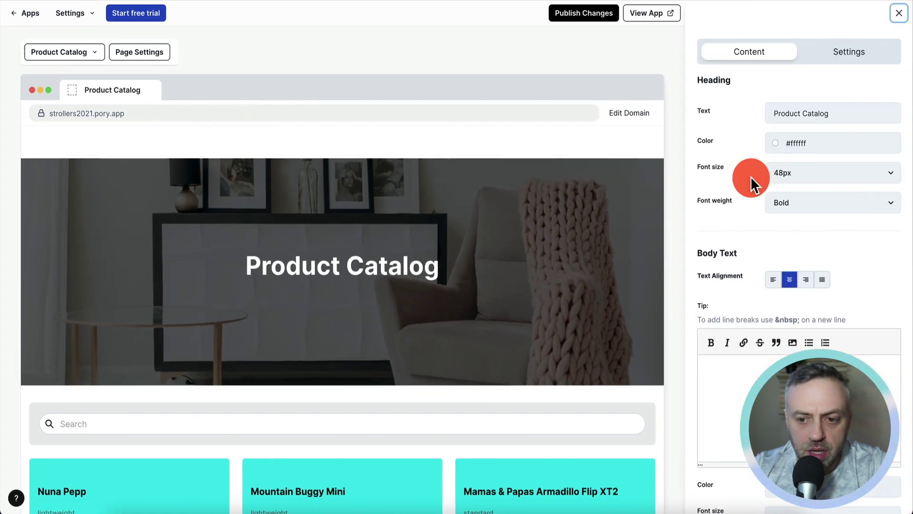
{"action": "scroll", "coordinate": [807, 260], "scroll_direction": "down", "scroll_amount": 4}
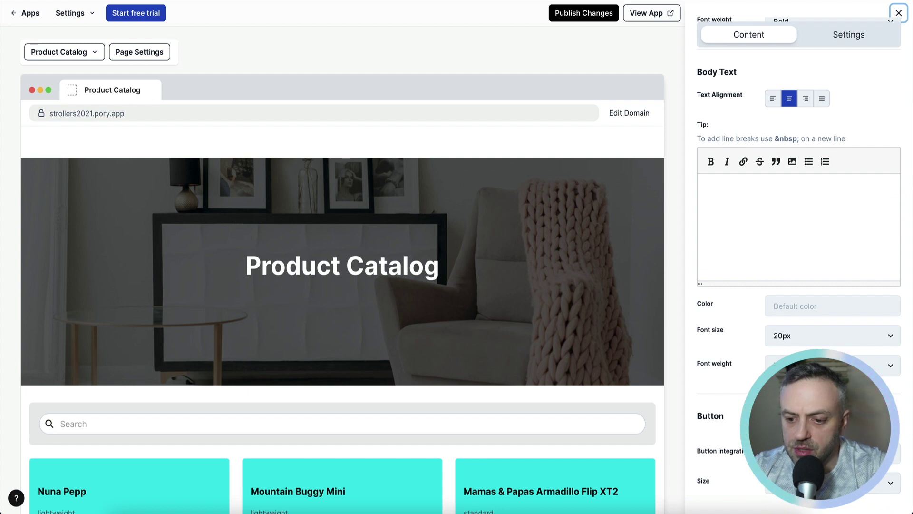
{"action": "scroll", "coordinate": [816, 341], "scroll_direction": "up", "scroll_amount": 4}
{"action": "left_click", "coordinate": [810, 117]}
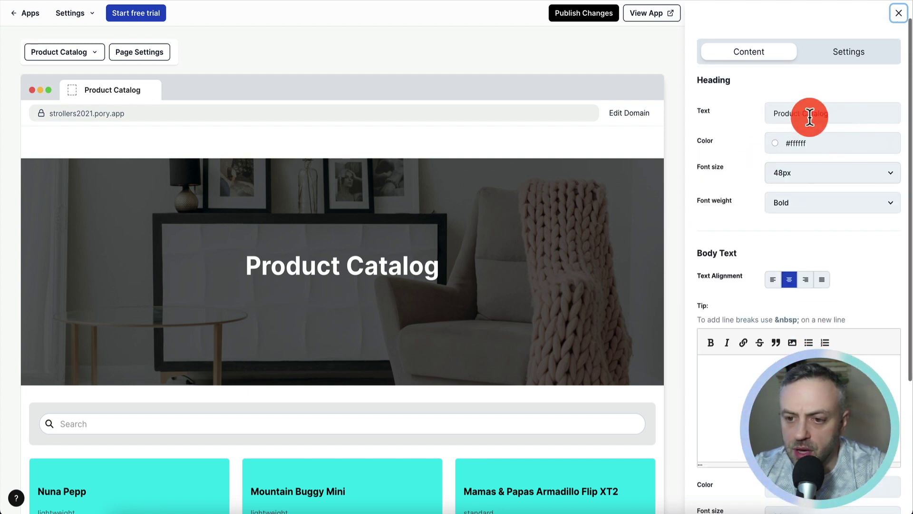
{"action": "left_click", "coordinate": [858, 54]}
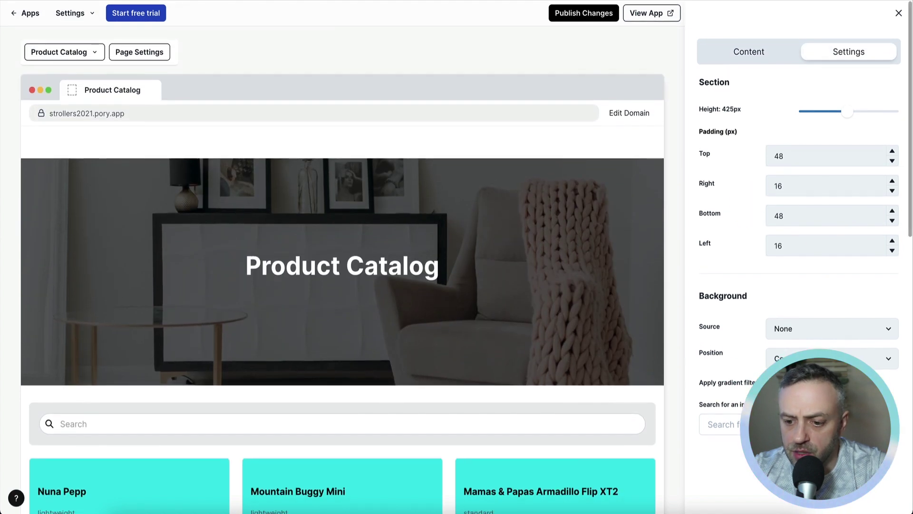
{"action": "left_click", "coordinate": [760, 55]}
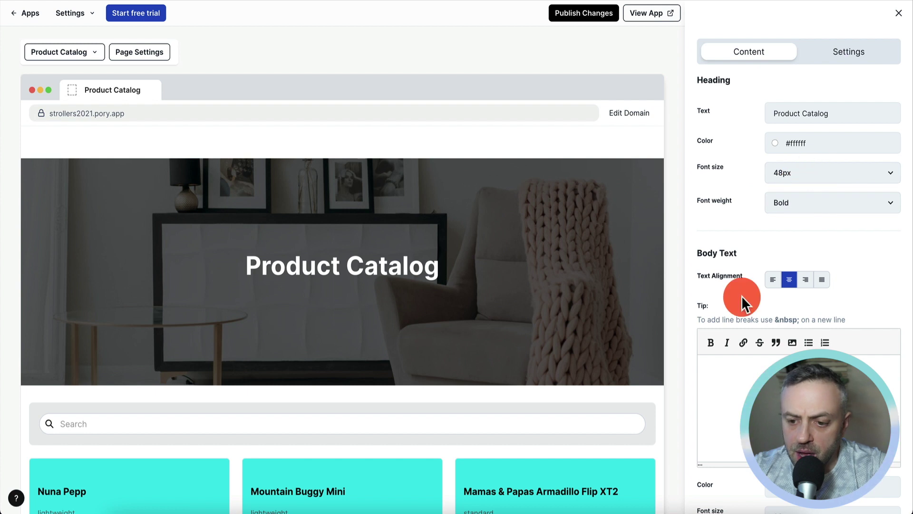
{"action": "scroll", "coordinate": [741, 300], "scroll_direction": "down", "scroll_amount": 4}
{"action": "scroll", "coordinate": [766, 224], "scroll_direction": "up", "scroll_amount": 4}
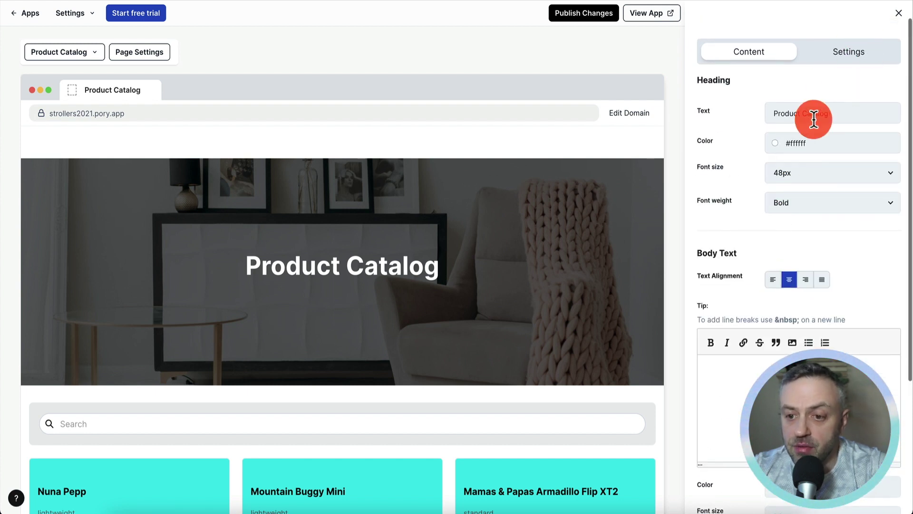
- Change the hero section's heading text to "Stroller Reviews 2021"
{"action": "left_click", "coordinate": [848, 113]}
{"action": "key", "text": "super+a"}
{"action": "type", "text": "Stro"}
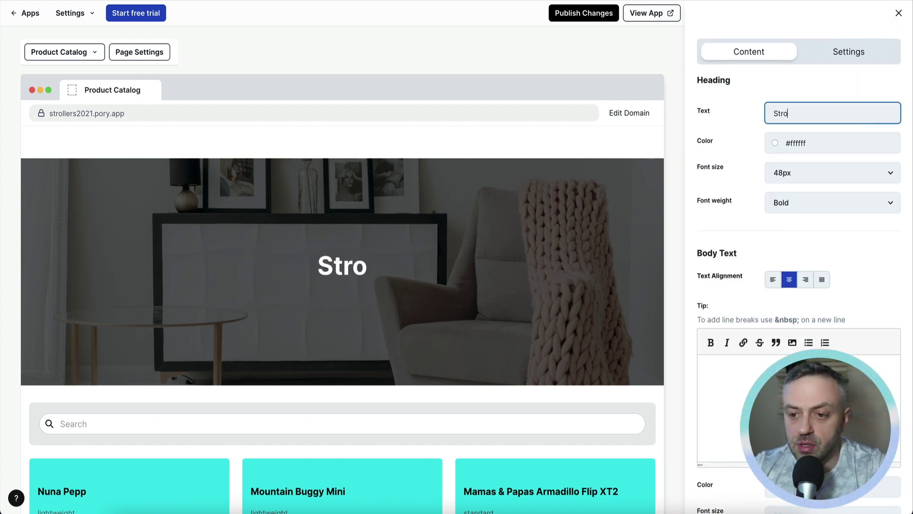
{"action": "type", "text": "ller Reviews 2021"}
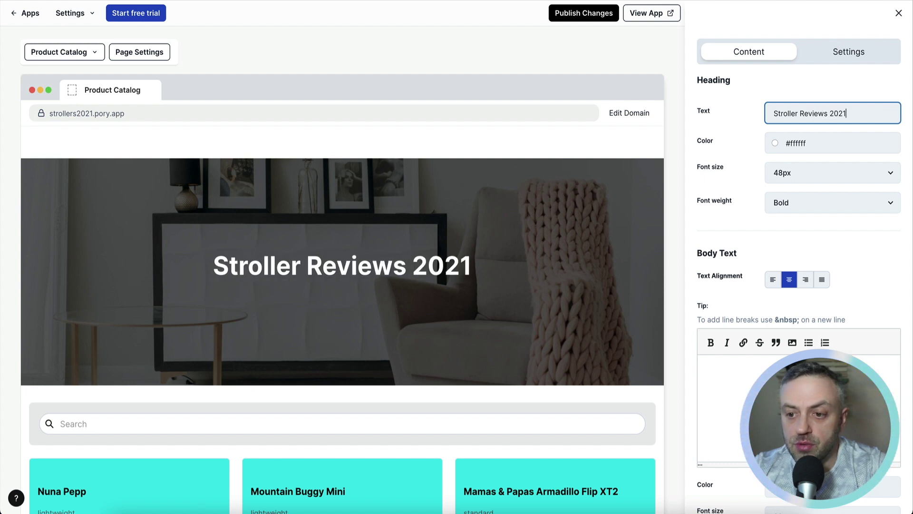
- Finish editing the hero section and return to the full page editor
{"action": "scroll", "coordinate": [856, 240], "scroll_direction": "down", "scroll_amount": 2}
{"action": "scroll", "coordinate": [852, 204], "scroll_direction": "up", "scroll_amount": 2}
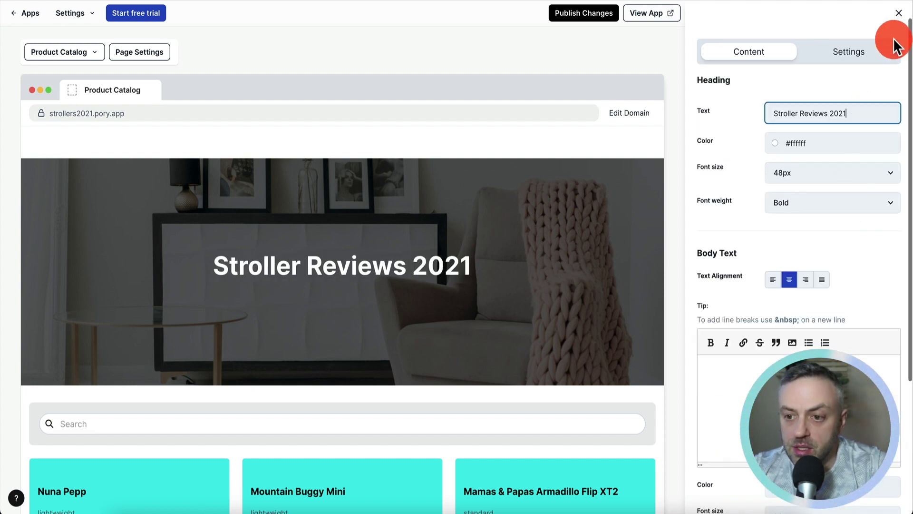
{"action": "left_click", "coordinate": [898, 13]}
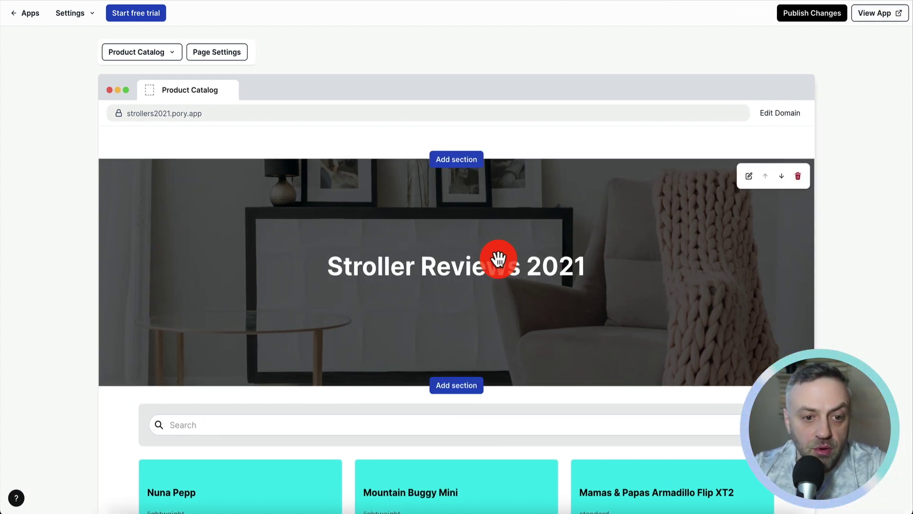
- Change the Product Catalog page's title to "Homepage" in its page settings and save it
{"action": "left_click", "coordinate": [162, 58]}
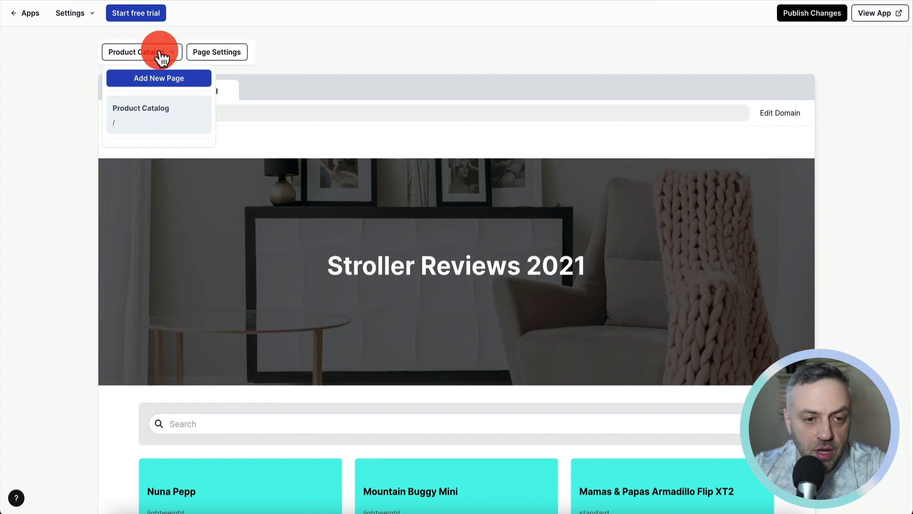
{"action": "left_click", "coordinate": [305, 55]}
{"action": "left_click", "coordinate": [230, 54]}
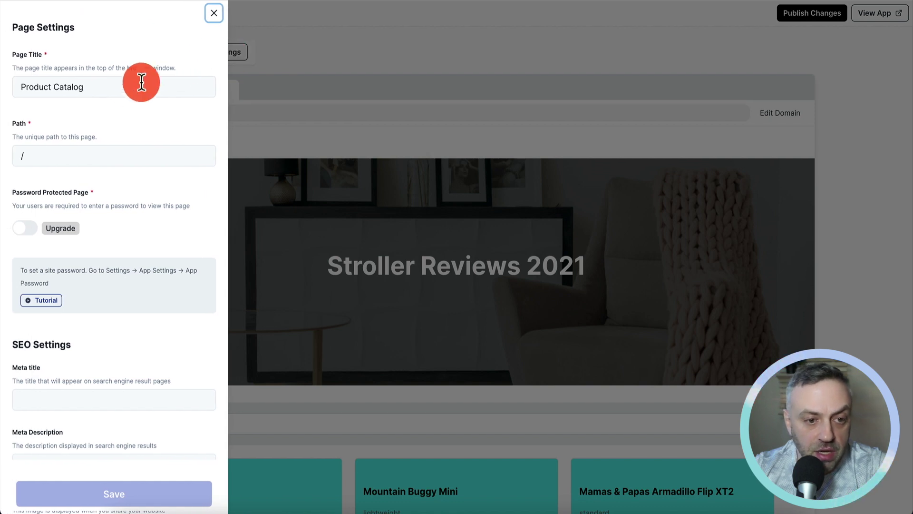
{"action": "triple_click", "coordinate": [124, 86]}
{"action": "type", "text": "Homepage"}
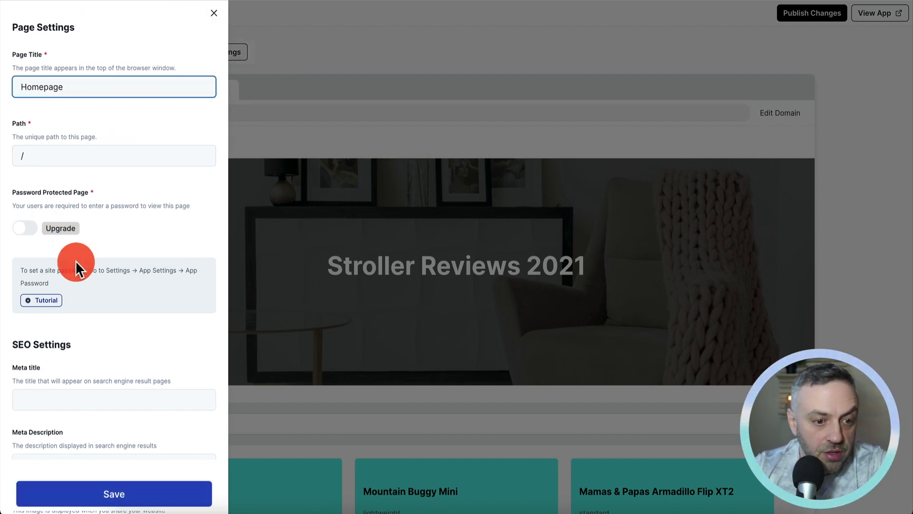
{"action": "scroll", "coordinate": [119, 399], "scroll_direction": "down", "scroll_amount": 2}
{"action": "left_click", "coordinate": [115, 494]}
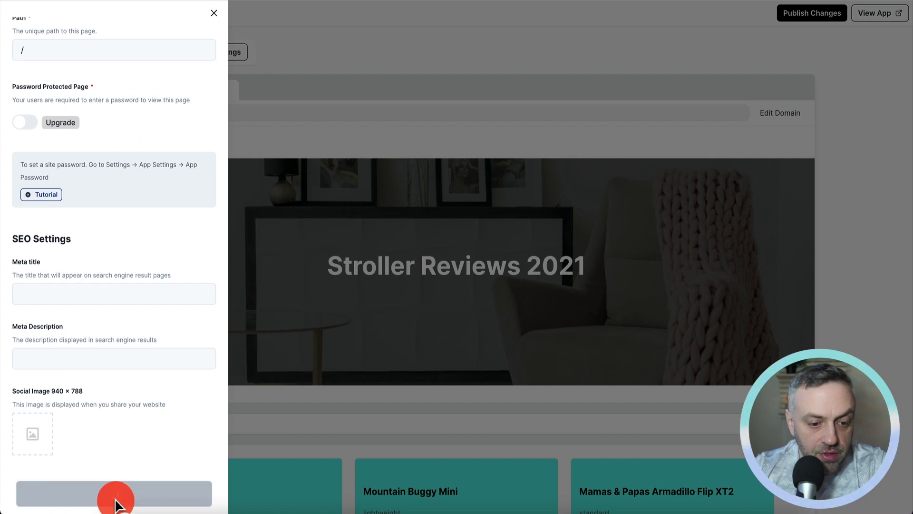
{"action": "left_click", "coordinate": [326, 44]}
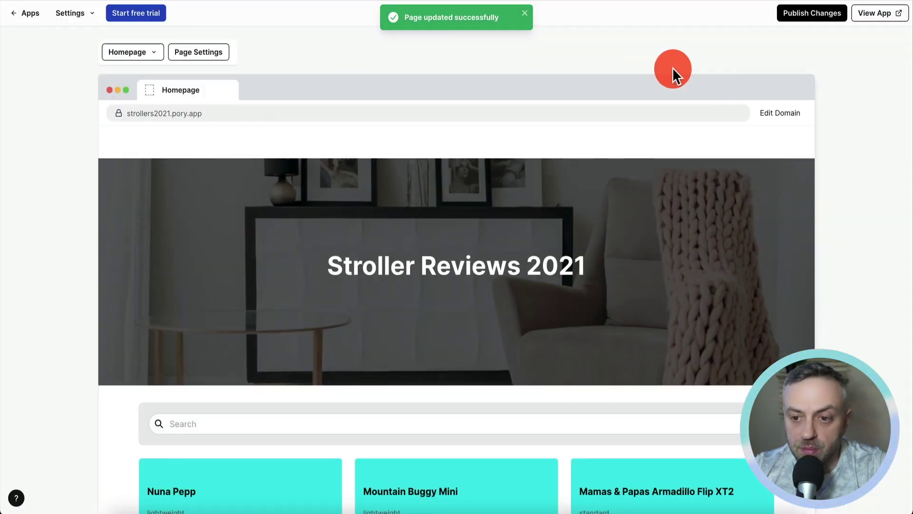
- Examine the app's custom and free domain options, then close them without making changes
{"action": "left_click", "coordinate": [790, 121]}
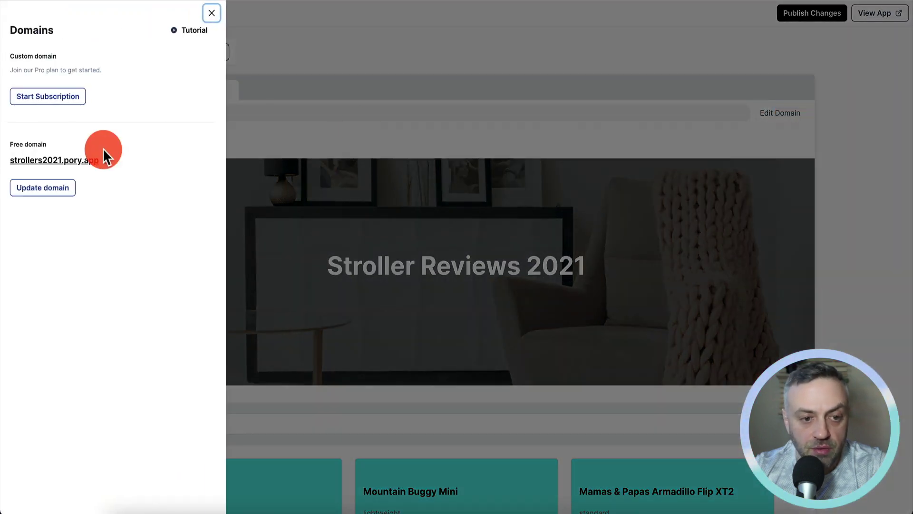
{"action": "left_click", "coordinate": [214, 13]}
- Publish the app's changes and open the live version of the app
{"action": "left_click", "coordinate": [814, 16]}
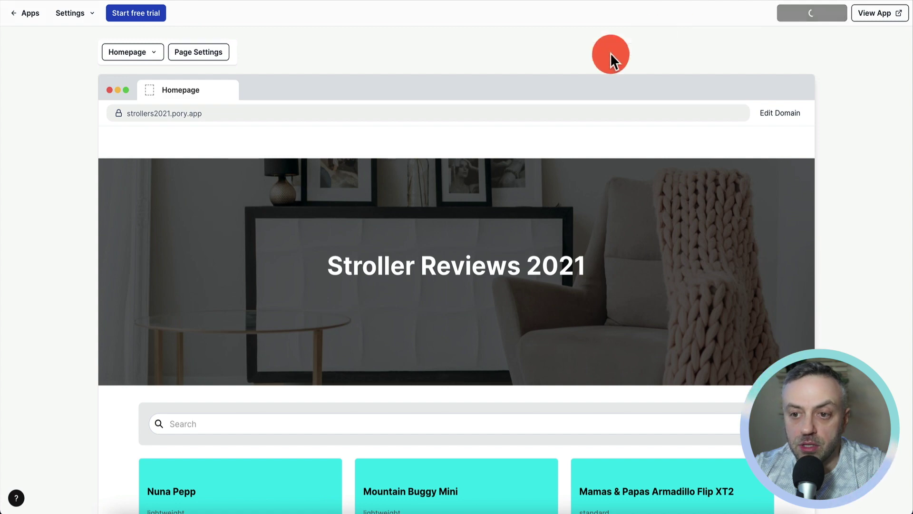
{"action": "left_click", "coordinate": [870, 13]}
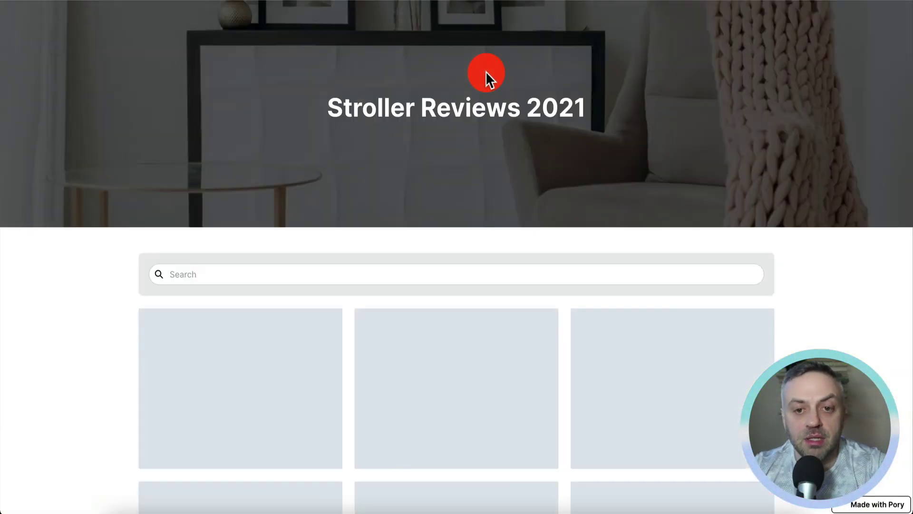
- Test the Nuna Pepp stroller's detailed view on the live app, checking its Vendor, Designer and Orders sections and its BUY link
{"action": "scroll", "coordinate": [251, 165], "scroll_direction": "down", "scroll_amount": 4}
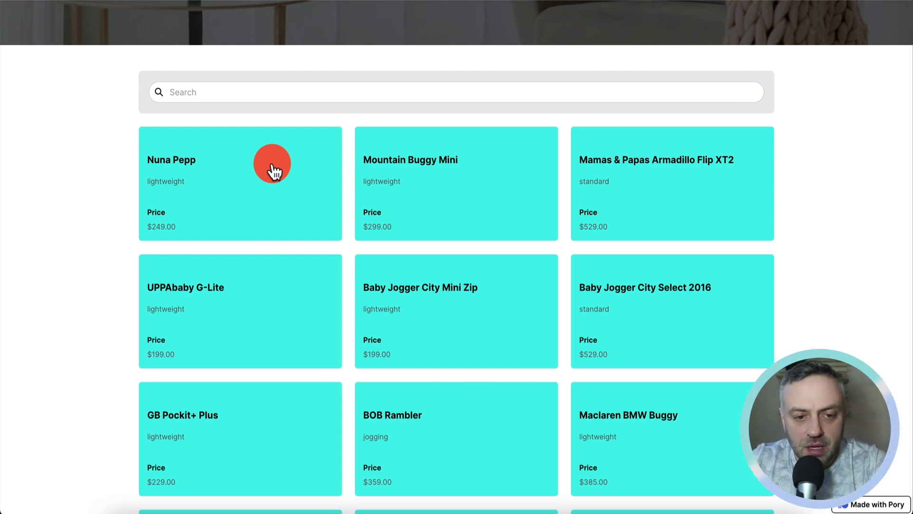
{"action": "left_click", "coordinate": [257, 177]}
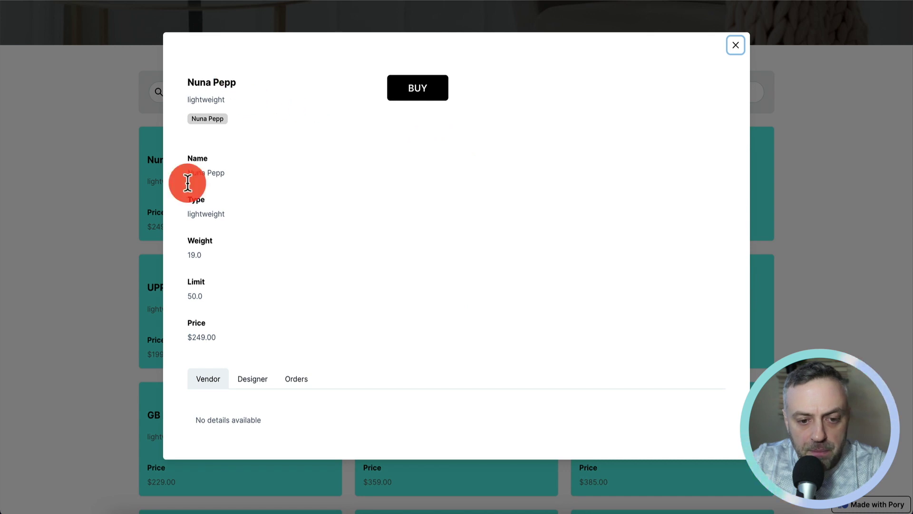
{"action": "left_click", "coordinate": [249, 381]}
{"action": "left_click", "coordinate": [291, 380]}
{"action": "left_click", "coordinate": [251, 383]}
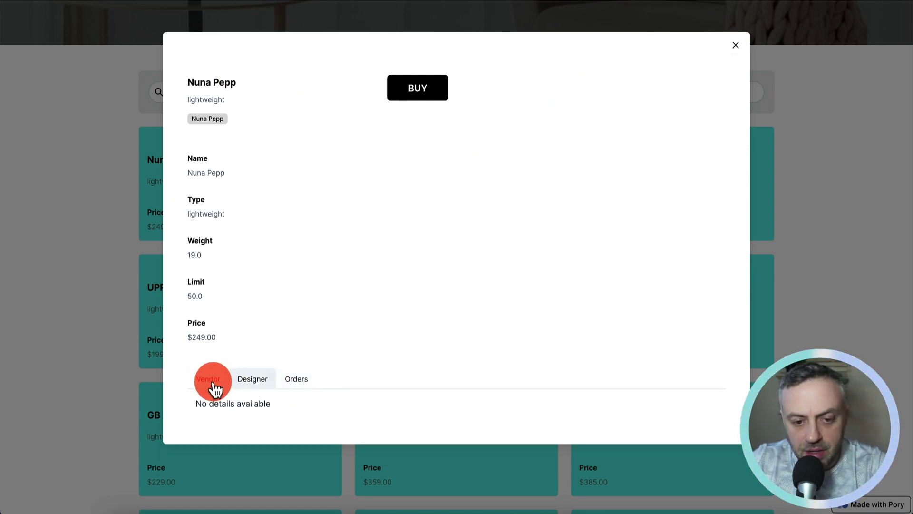
{"action": "left_click", "coordinate": [211, 380]}
{"action": "left_click", "coordinate": [409, 91]}
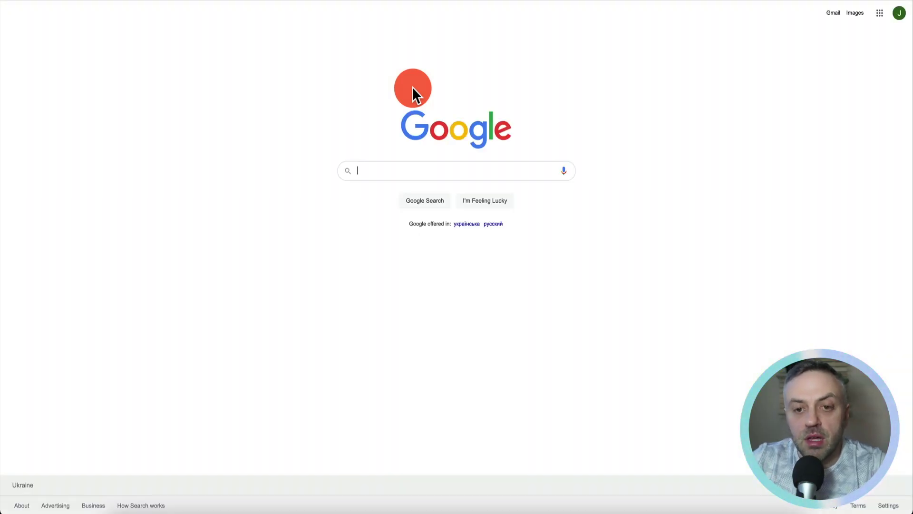
{"action": "key", "text": "super+w"}
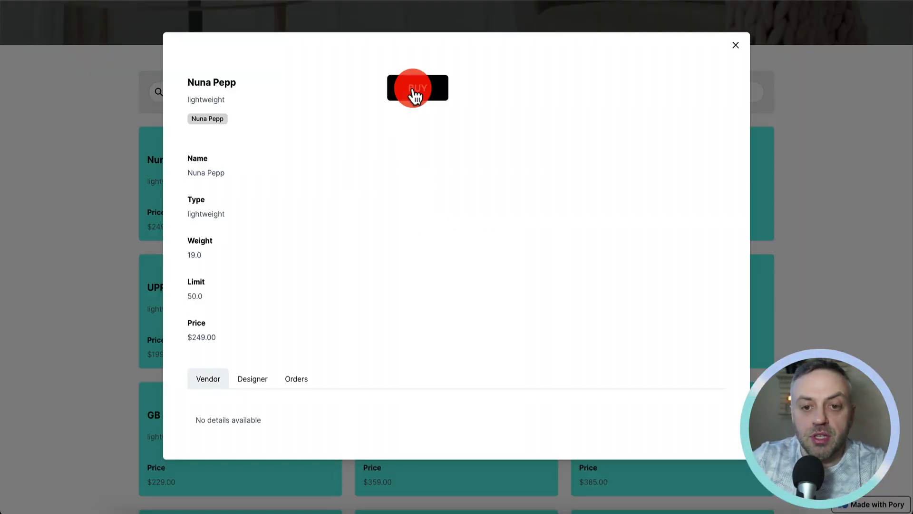
{"action": "left_click", "coordinate": [728, 48]}
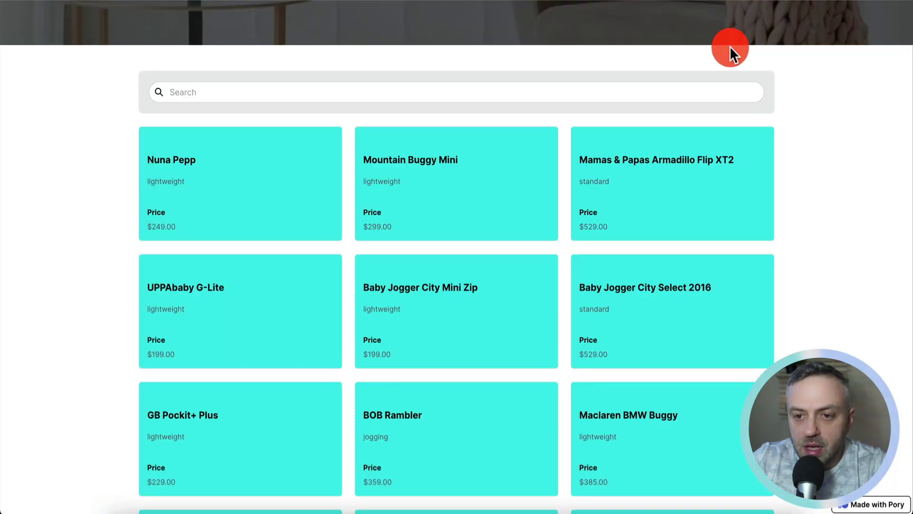
- Look over the whole published catalog page, from the hero section to the last stroller cards
{"action": "scroll", "coordinate": [402, 179], "scroll_direction": "up", "scroll_amount": 4}
{"action": "scroll", "coordinate": [401, 180], "scroll_direction": "down", "scroll_amount": 8}
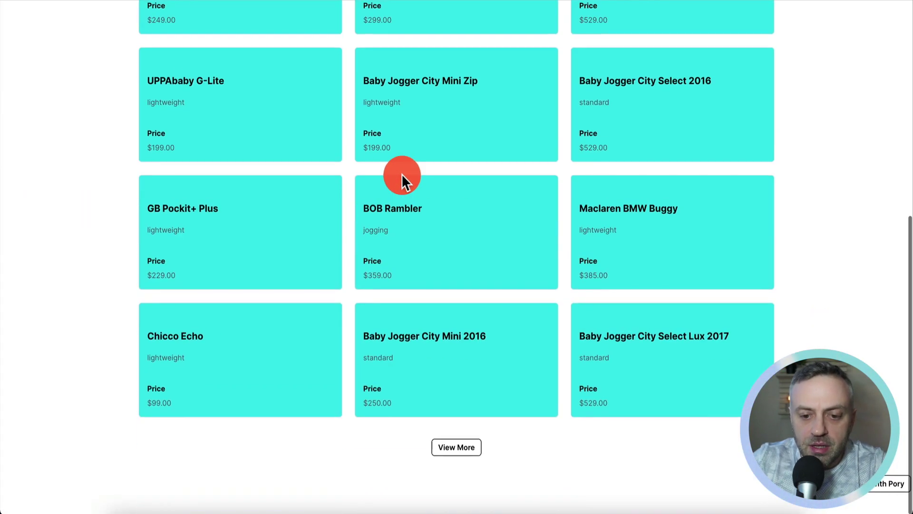
{"action": "scroll", "coordinate": [401, 179], "scroll_direction": "up", "scroll_amount": 8}
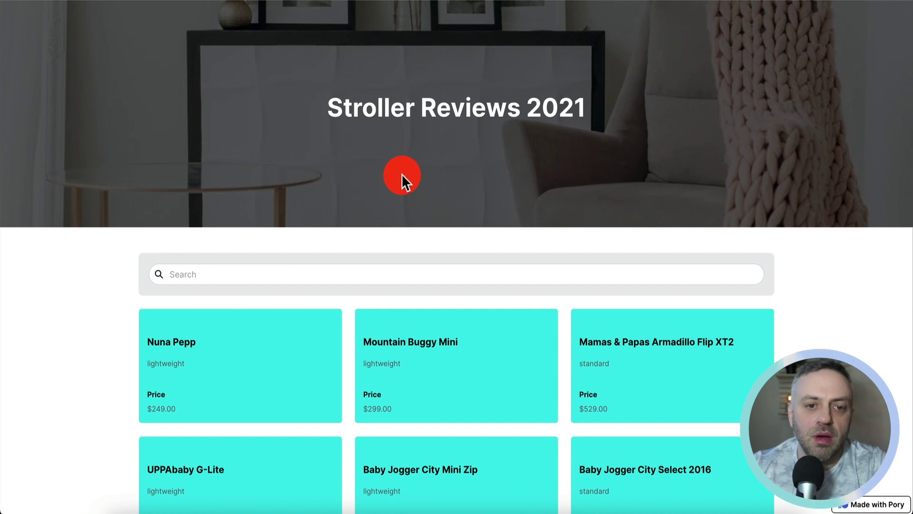